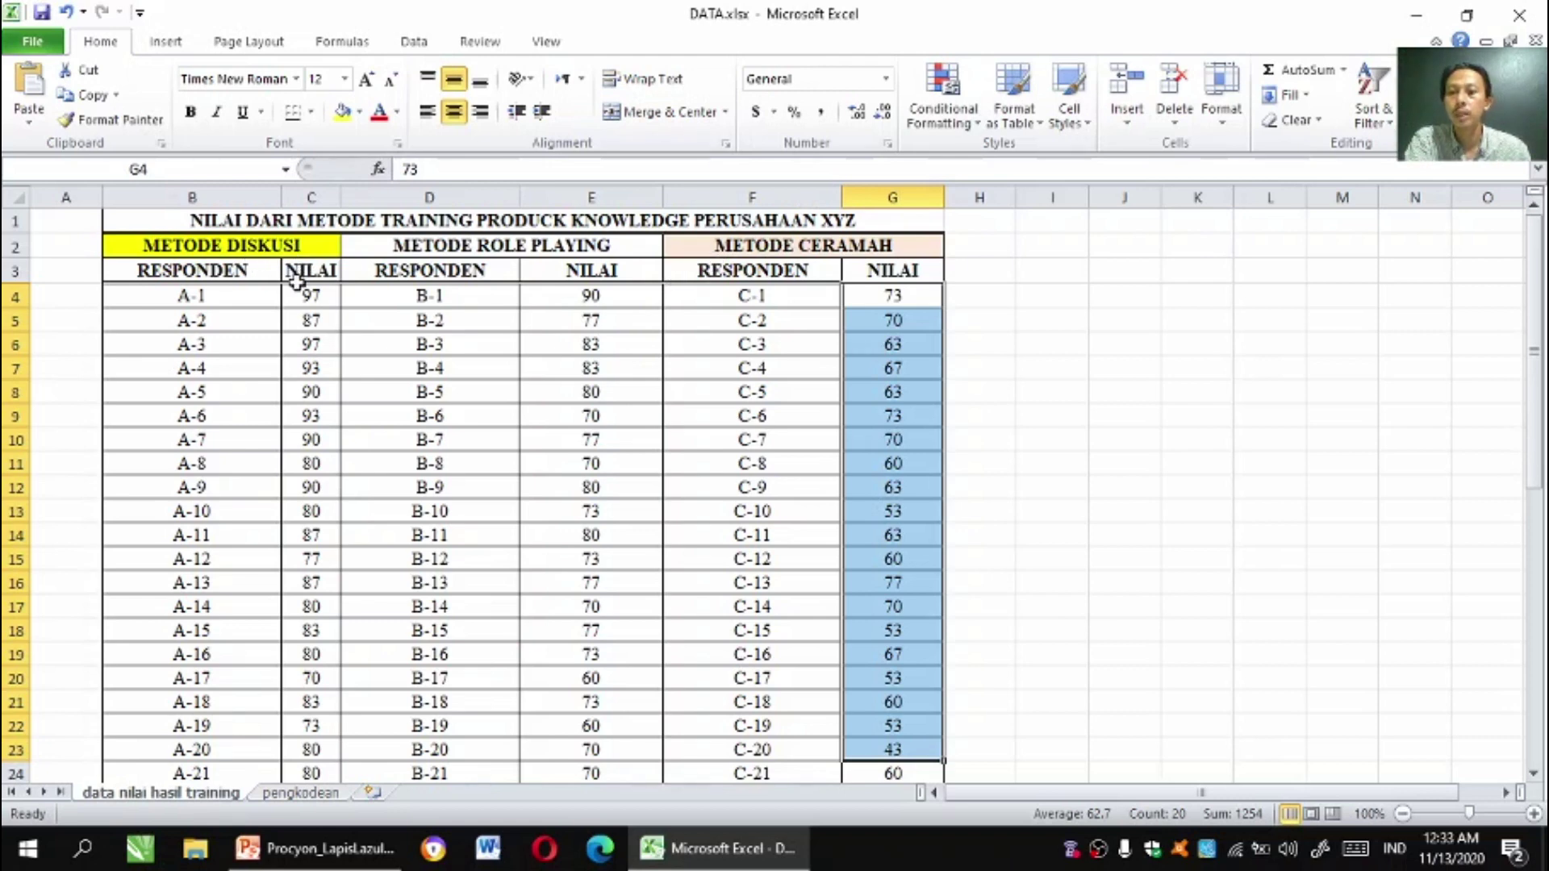
Review the NILAI scores of the Diskusi, Role Playing and Ceramah methods on the data nilai hasil training sheet.
{"action": "left_click_drag", "start_coordinate": [300, 300], "coordinate": [324, 728]}
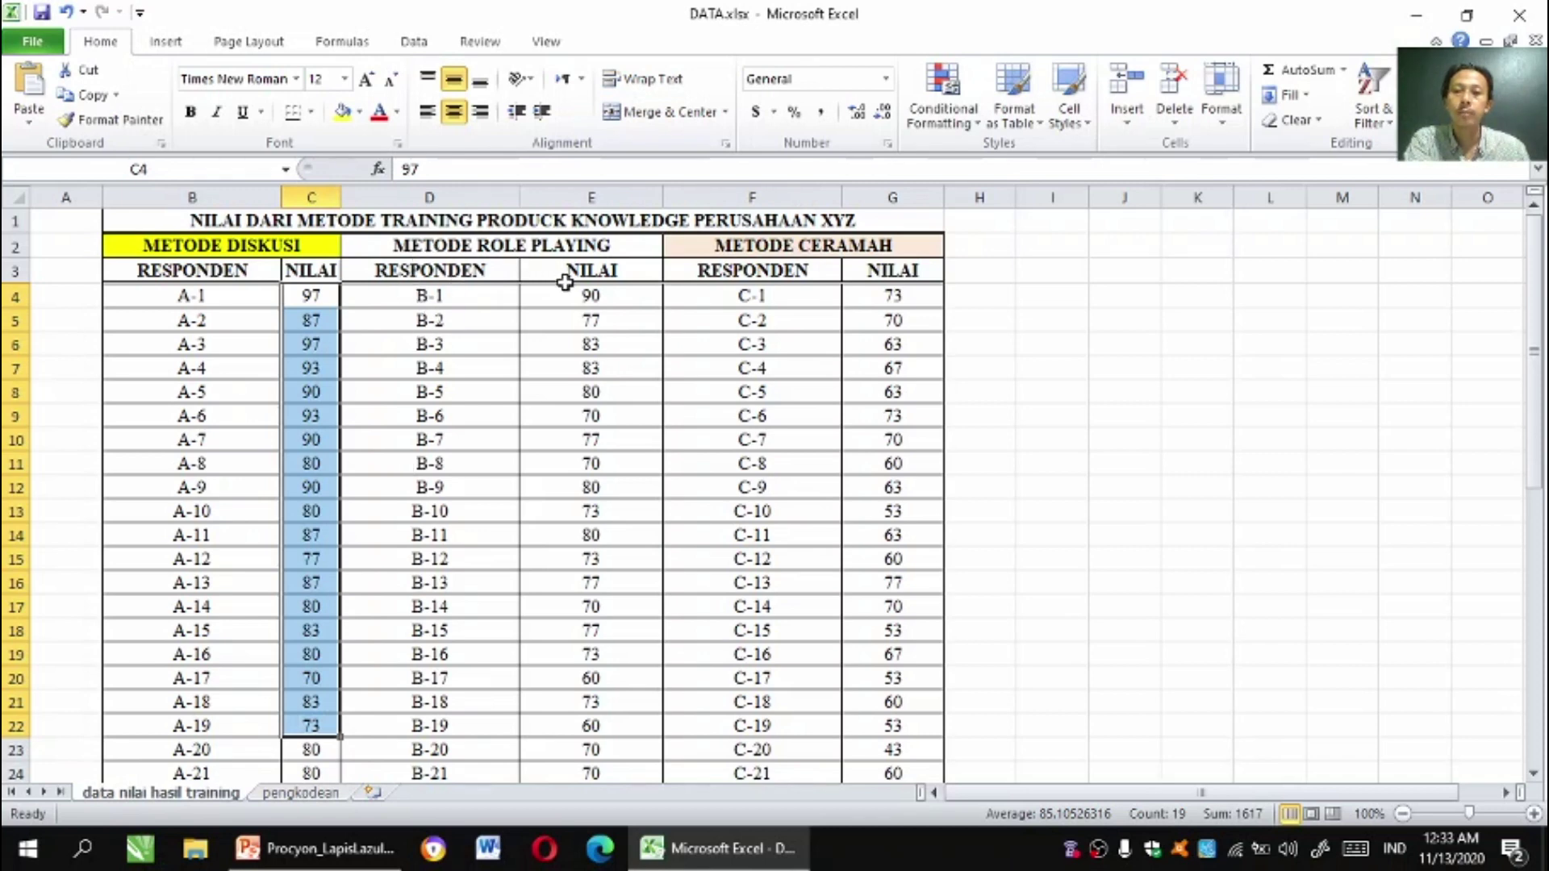
{"action": "left_click_drag", "start_coordinate": [572, 299], "coordinate": [591, 750]}
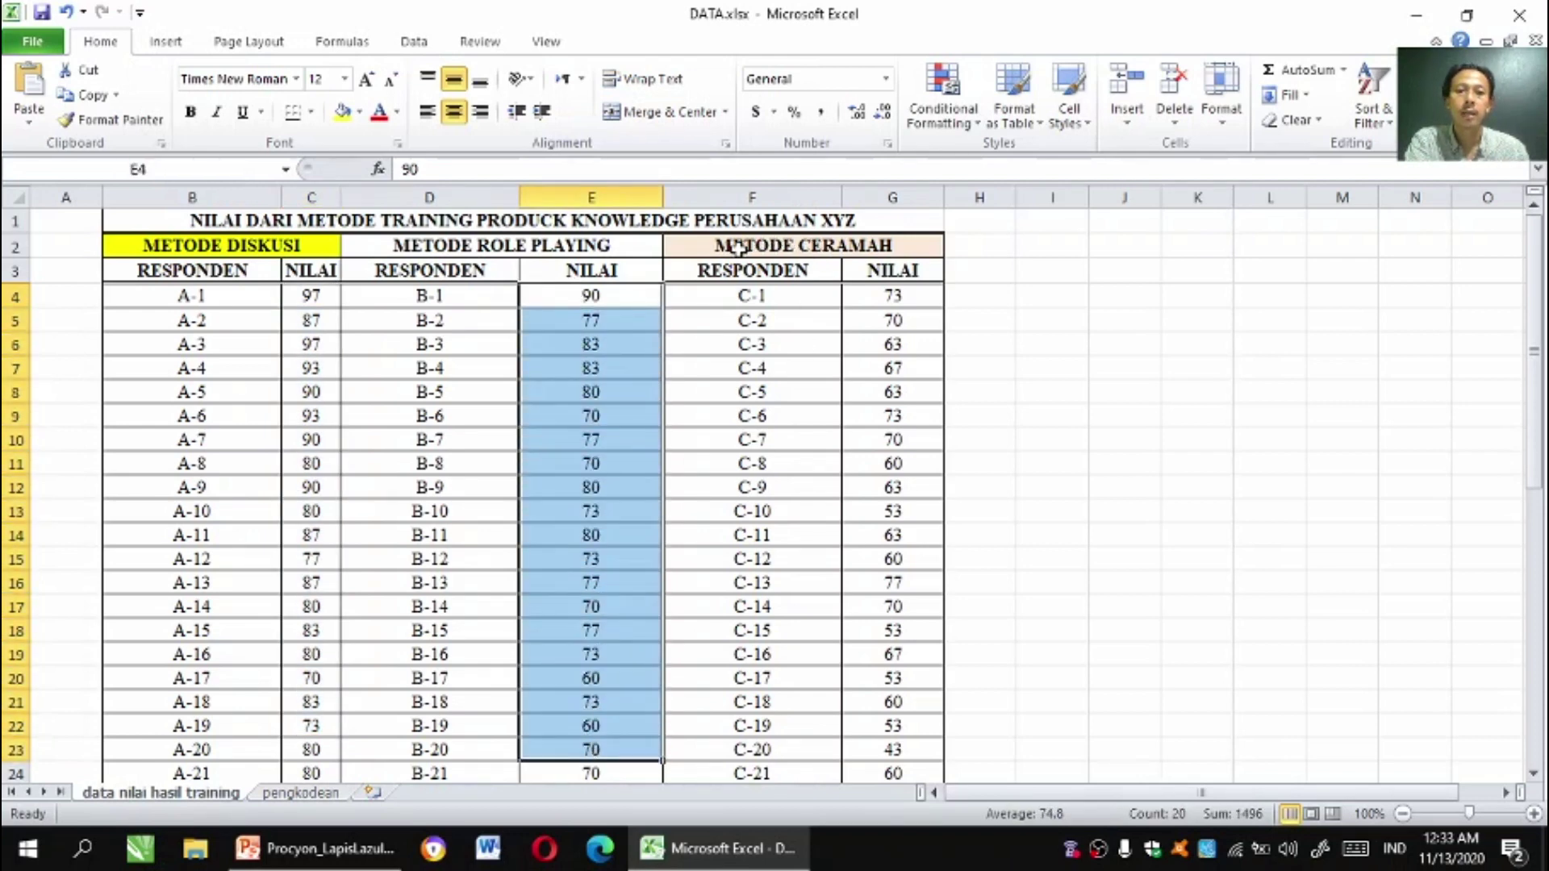
{"action": "left_click_drag", "start_coordinate": [874, 292], "coordinate": [888, 753]}
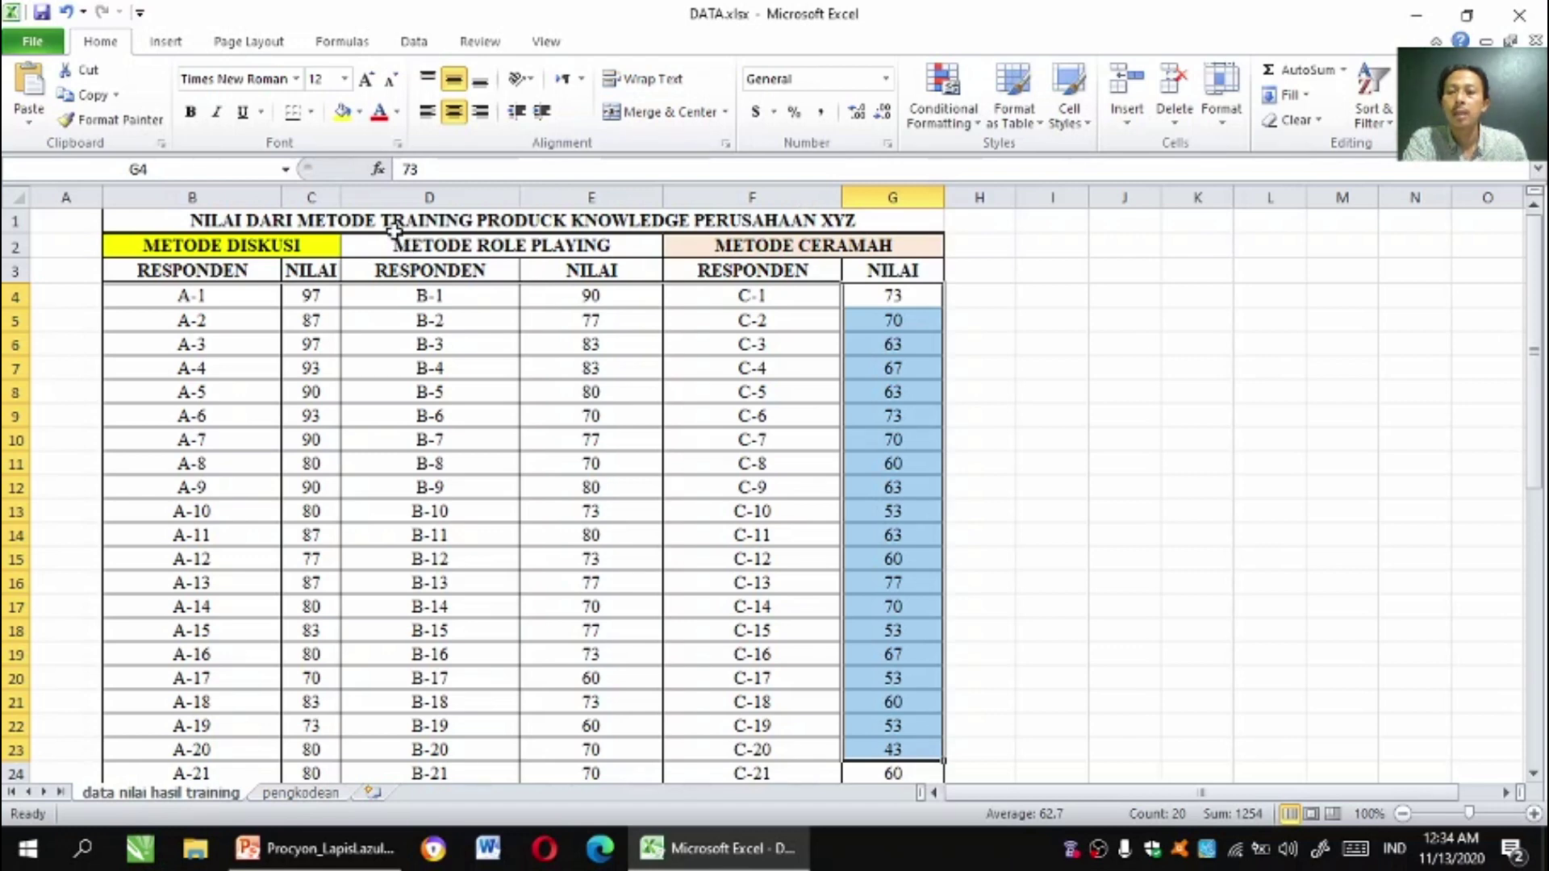
Examine the KODE METODE and NILAI columns of all three training methods on the pengkodean sheet.
{"action": "key", "text": "ctrl+Page_Down"}
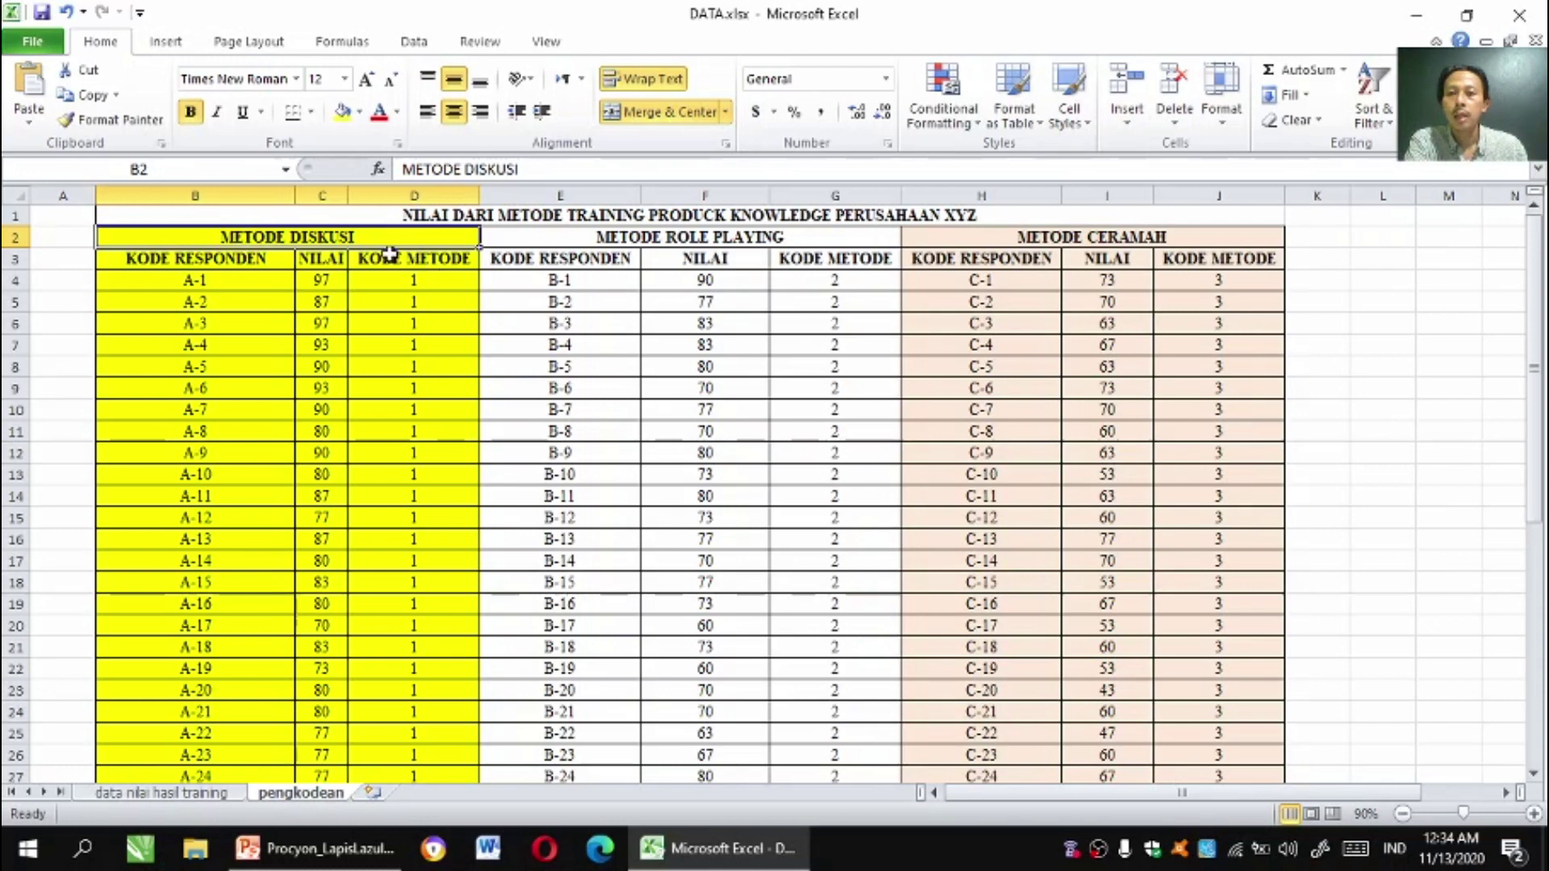
{"action": "left_click", "coordinate": [415, 282]}
{"action": "left_click_drag", "start_coordinate": [413, 282], "coordinate": [436, 711]}
{"action": "left_click_drag", "start_coordinate": [314, 281], "coordinate": [323, 691]}
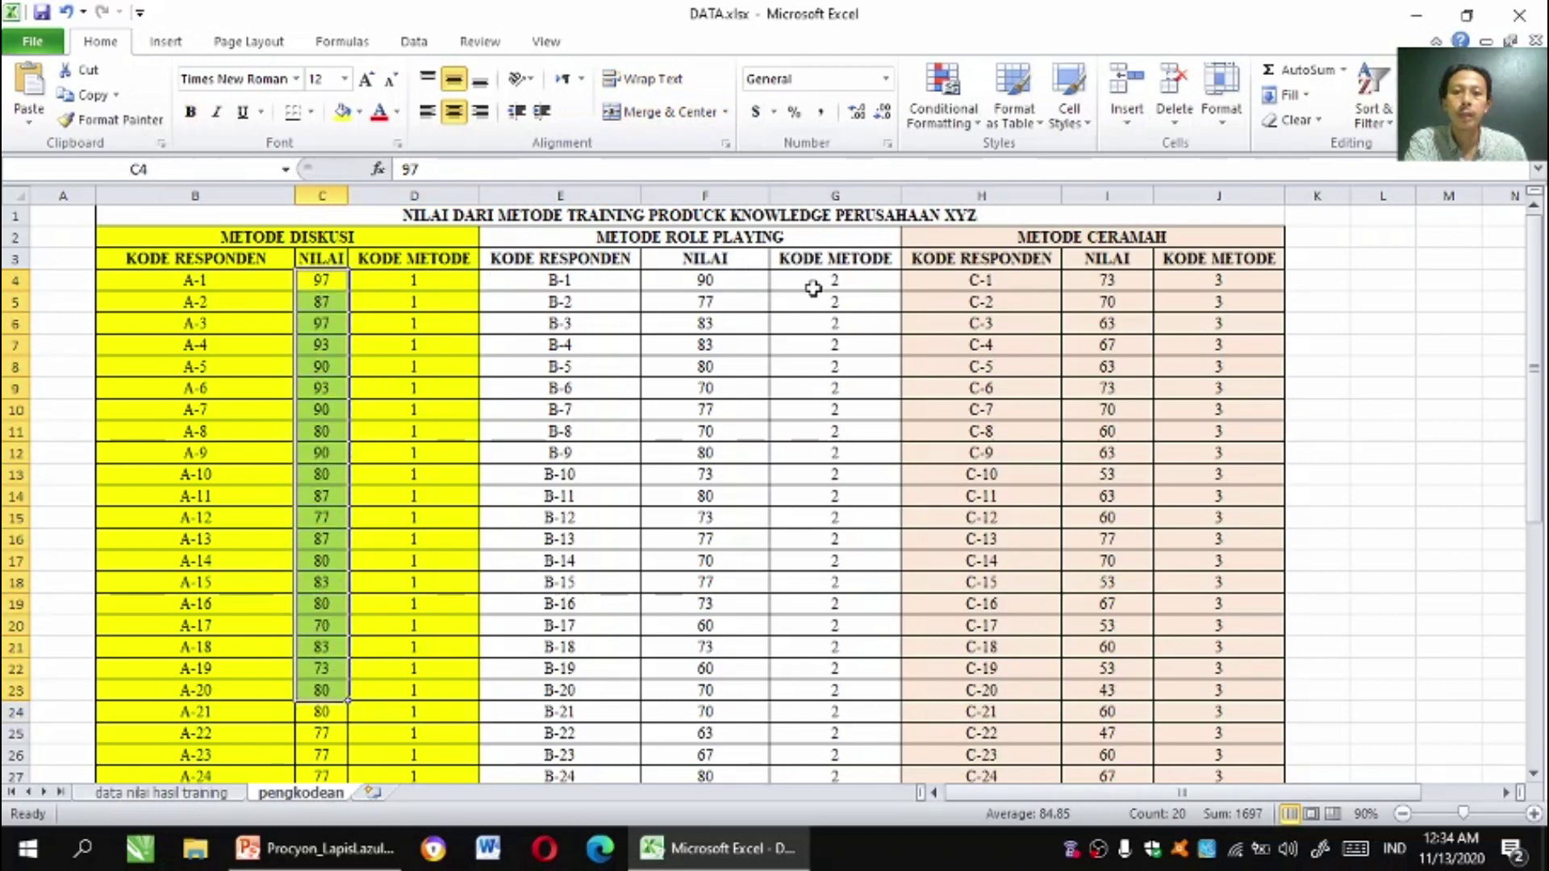
{"action": "left_click_drag", "start_coordinate": [832, 280], "coordinate": [846, 694]}
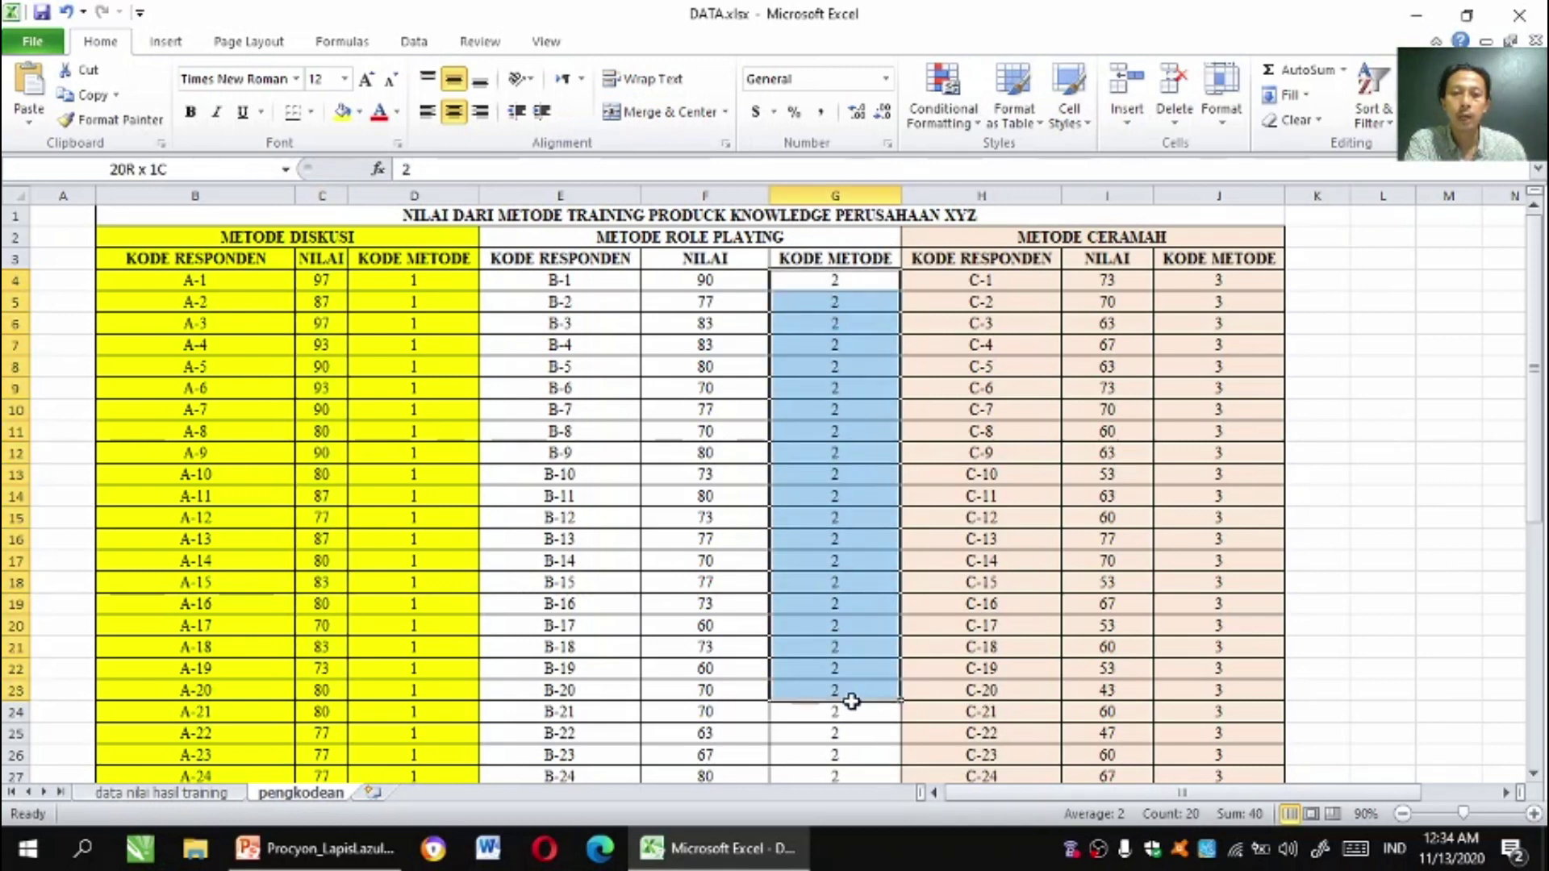
{"action": "left_click", "coordinate": [714, 287]}
{"action": "left_click_drag", "start_coordinate": [714, 287], "coordinate": [709, 670]}
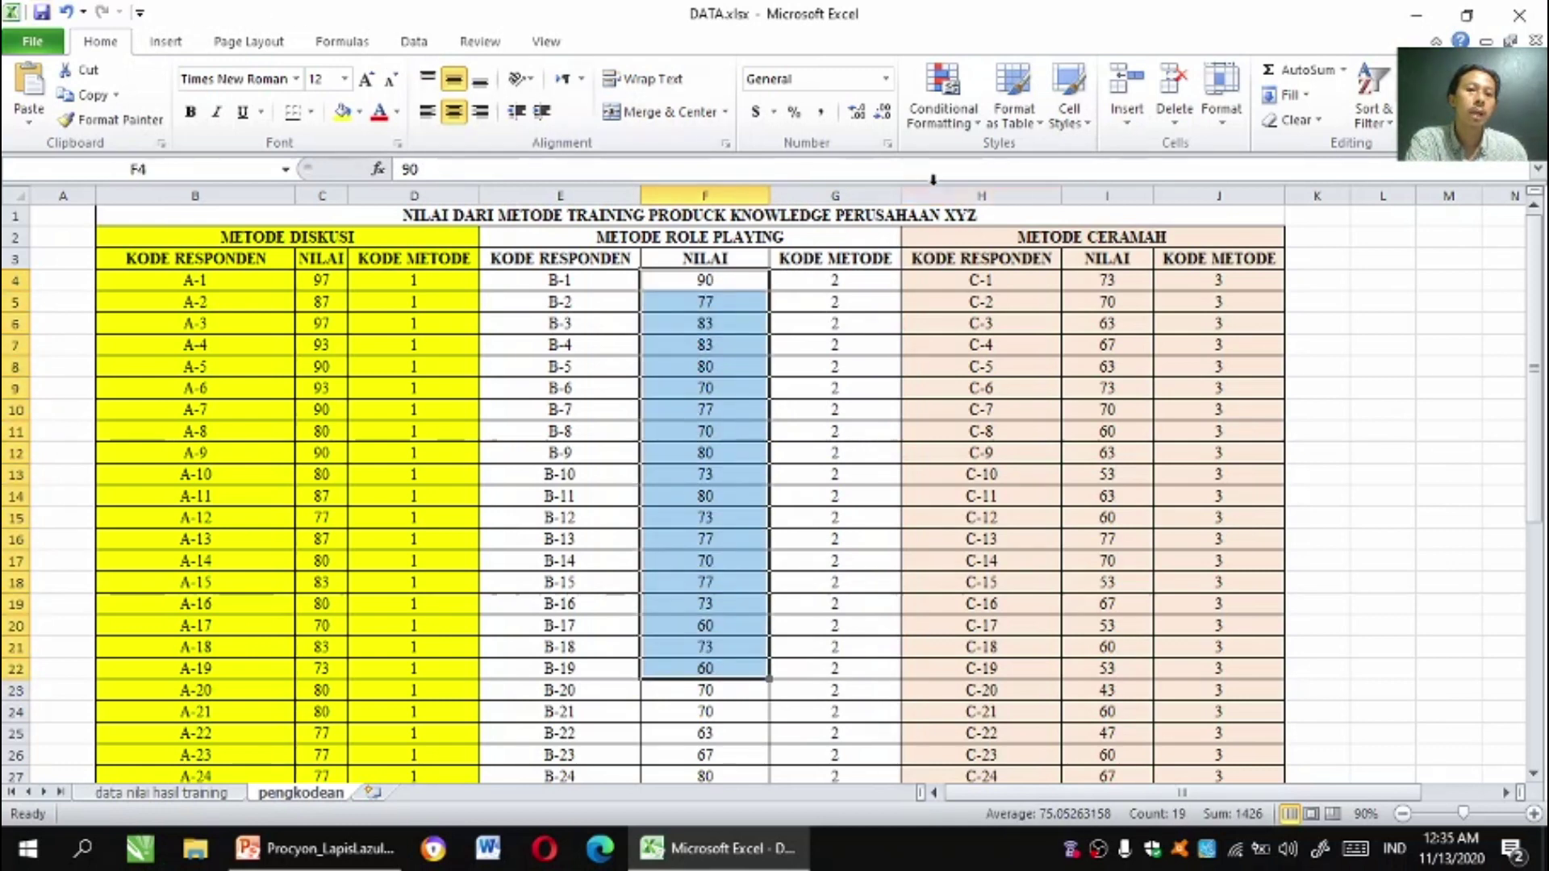
{"action": "left_click", "coordinate": [1222, 281]}
{"action": "left_click_drag", "start_coordinate": [1222, 281], "coordinate": [1210, 690]}
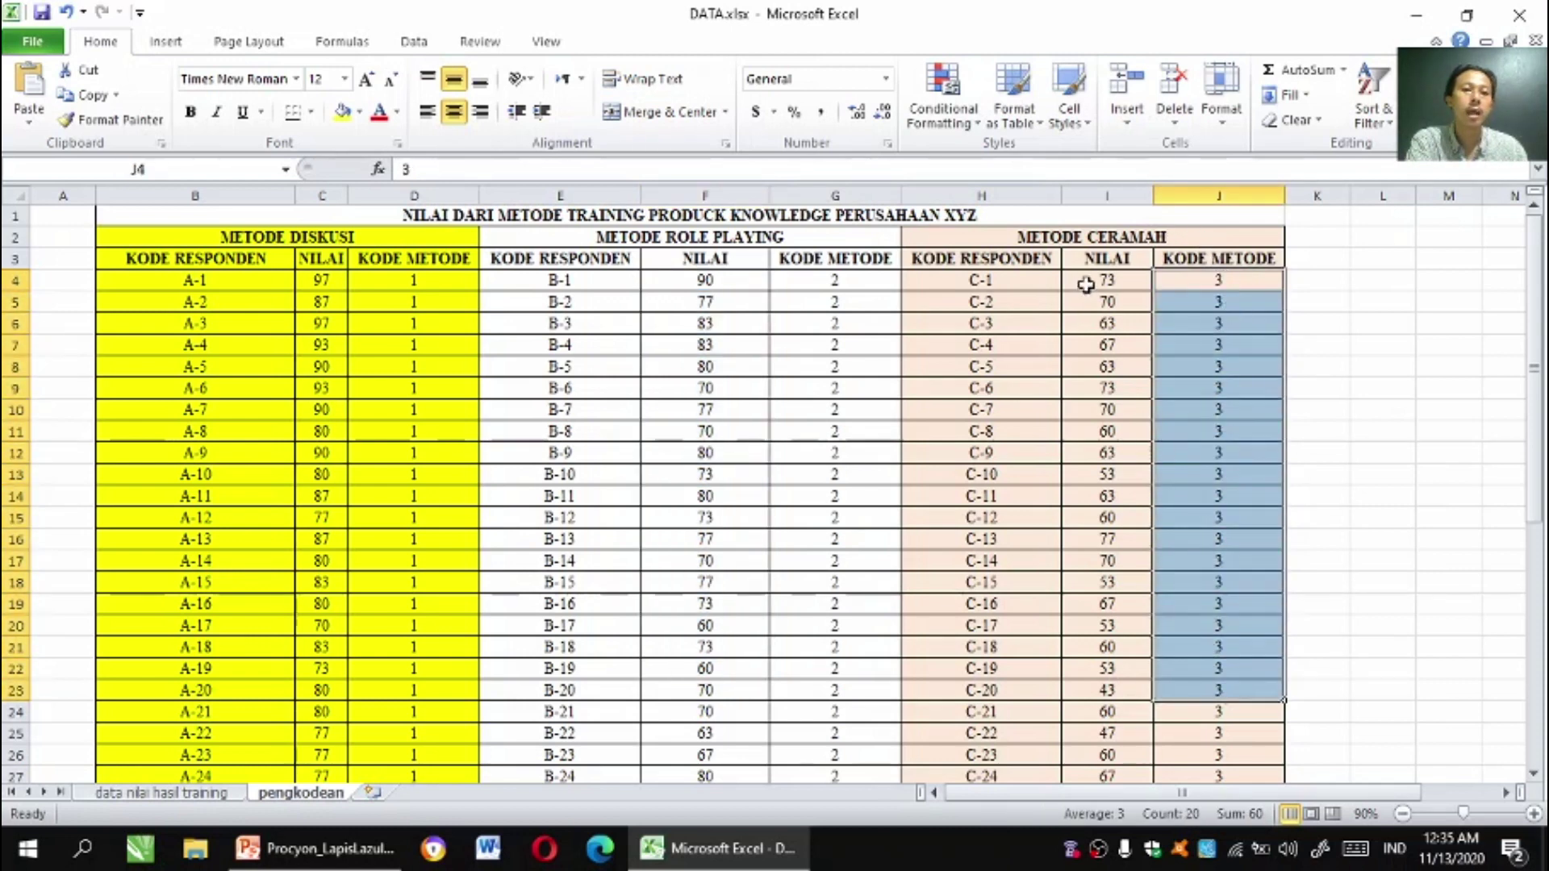
{"action": "left_click", "coordinate": [1086, 284]}
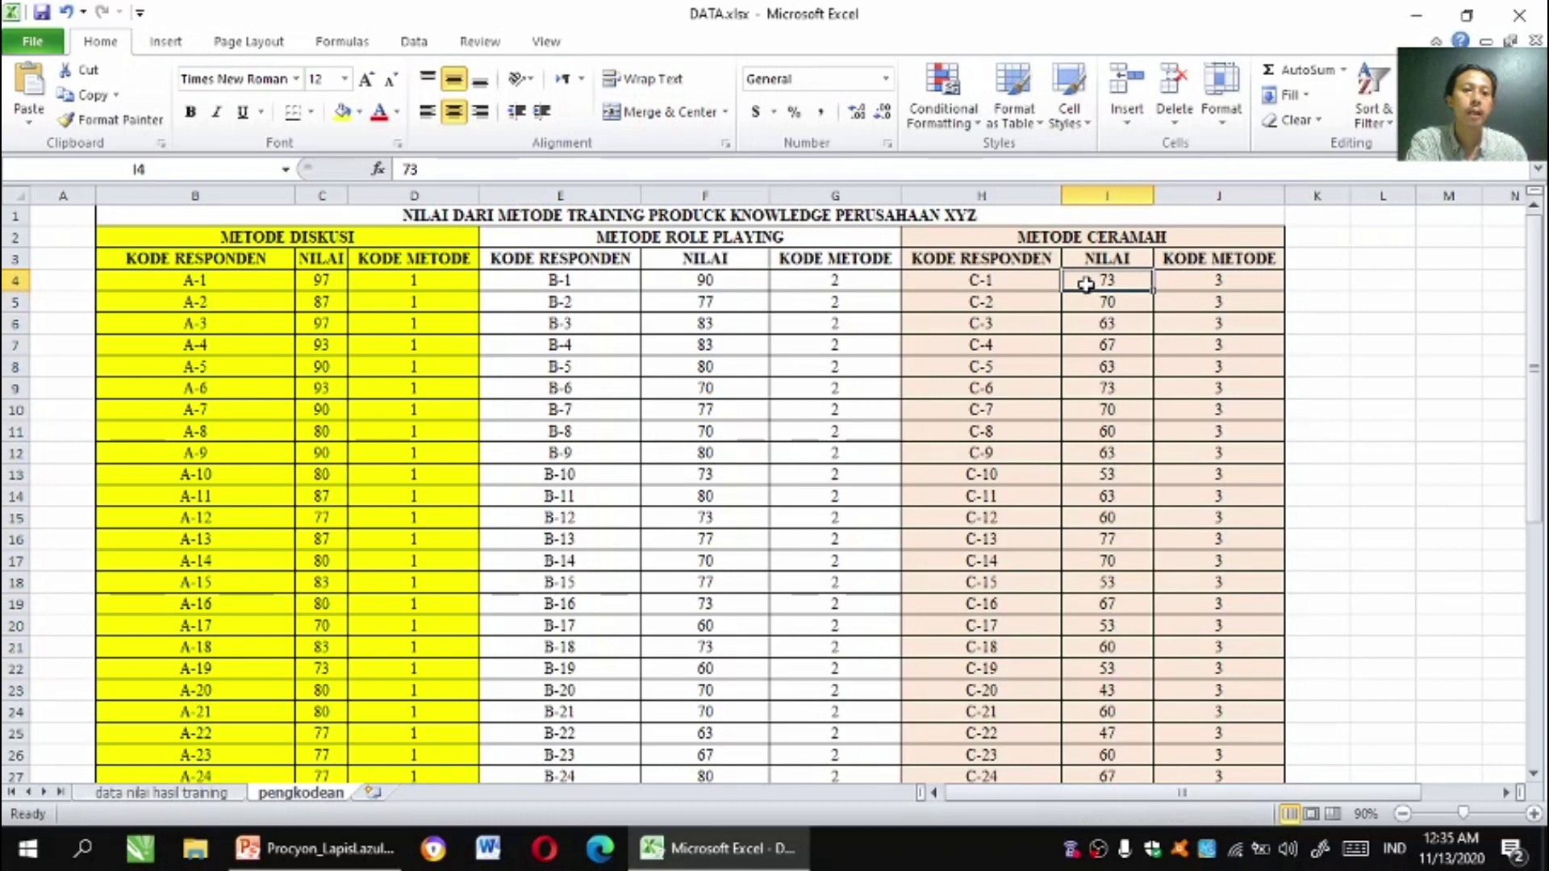
{"action": "left_click_drag", "start_coordinate": [1086, 285], "coordinate": [1086, 753]}
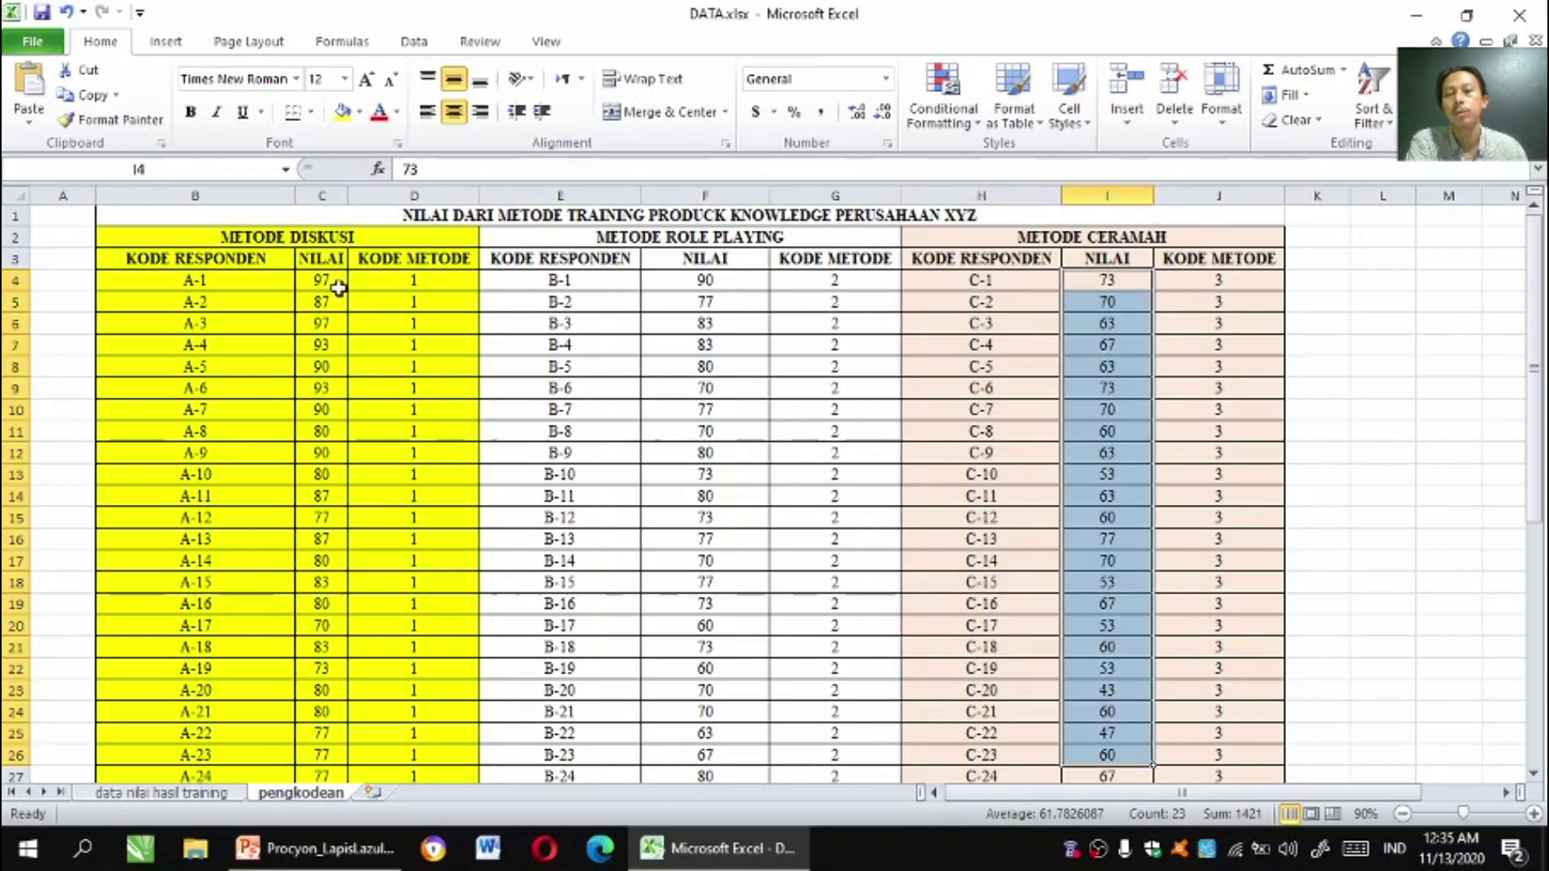
{"action": "left_click", "coordinate": [322, 324]}
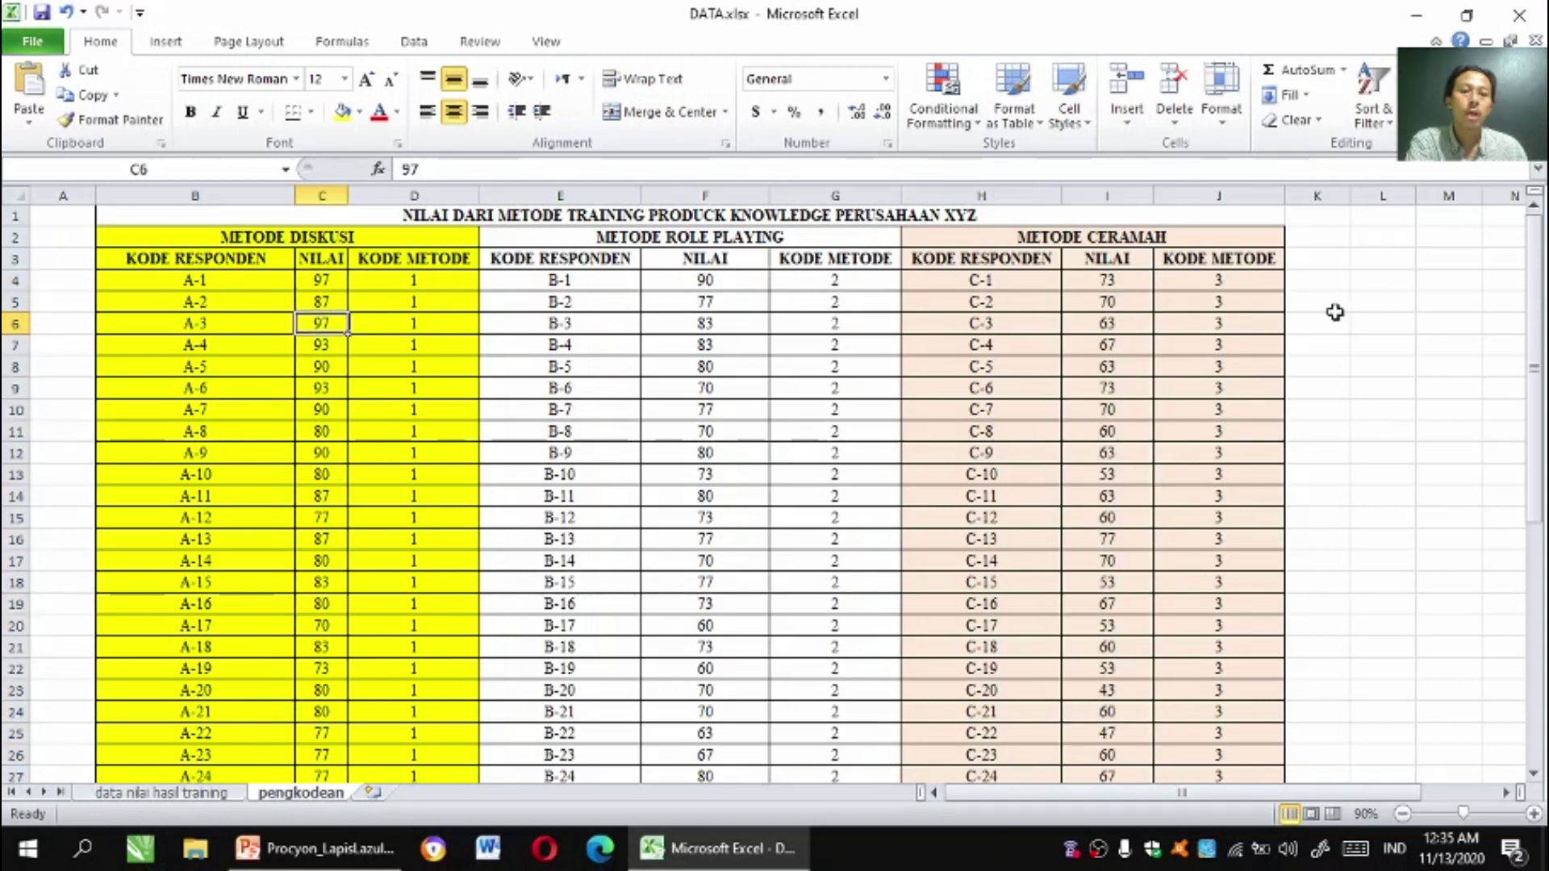
Copy the Metode Diskusi method codes in D4:D37 into column L starting at cell L3.
{"action": "left_click_drag", "start_coordinate": [395, 281], "coordinate": [416, 735]}
{"action": "right_click", "coordinate": [400, 337]}
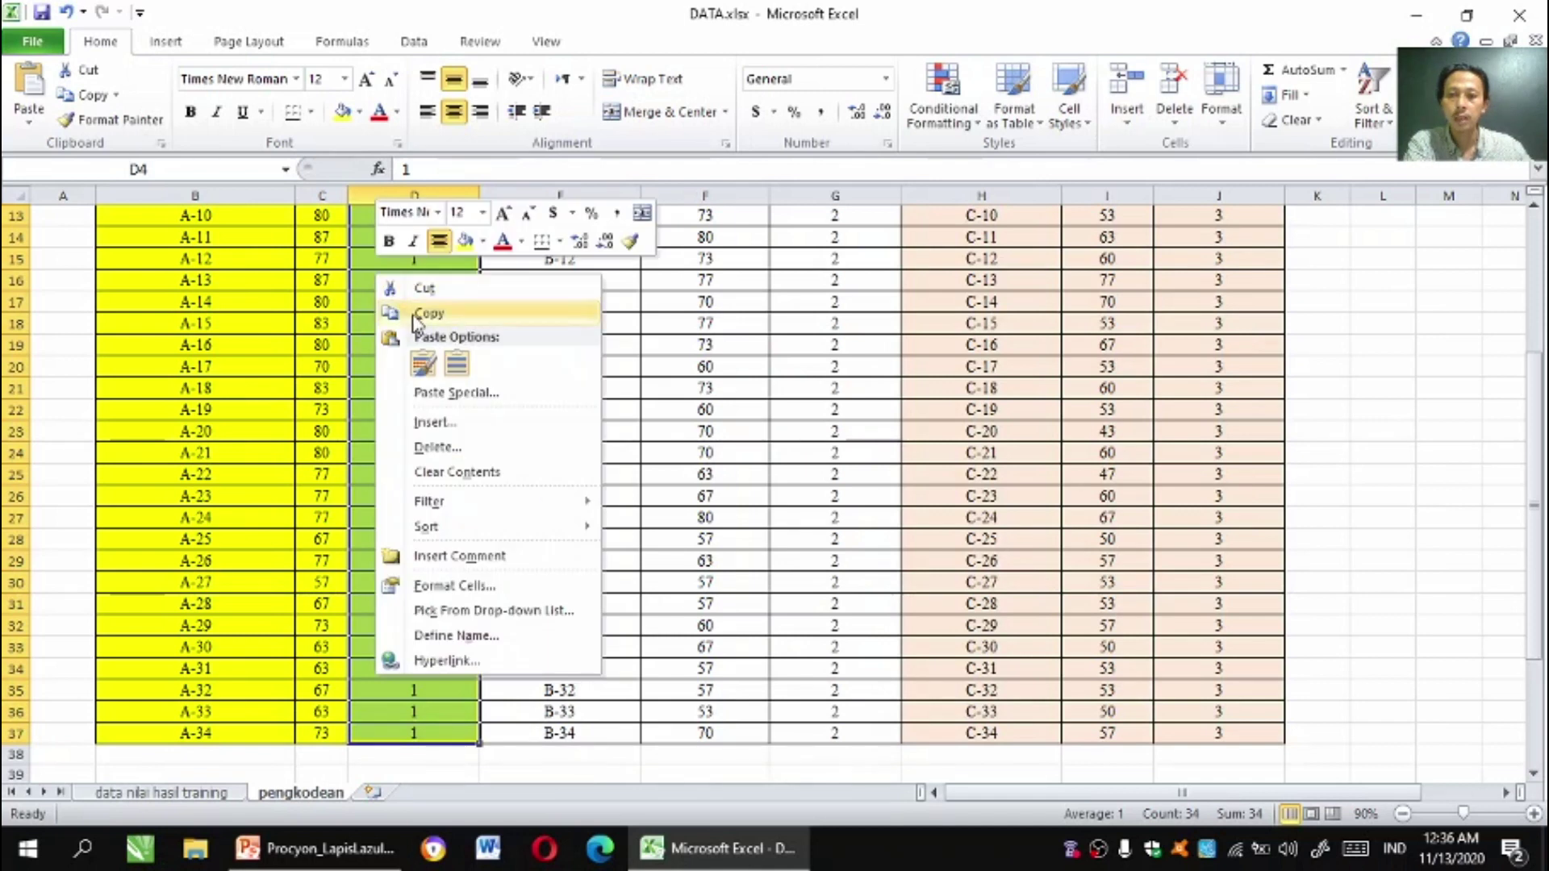
{"action": "left_click", "coordinate": [416, 316]}
{"action": "scroll", "coordinate": [777, 235], "scroll_direction": "up", "scroll_amount": 4}
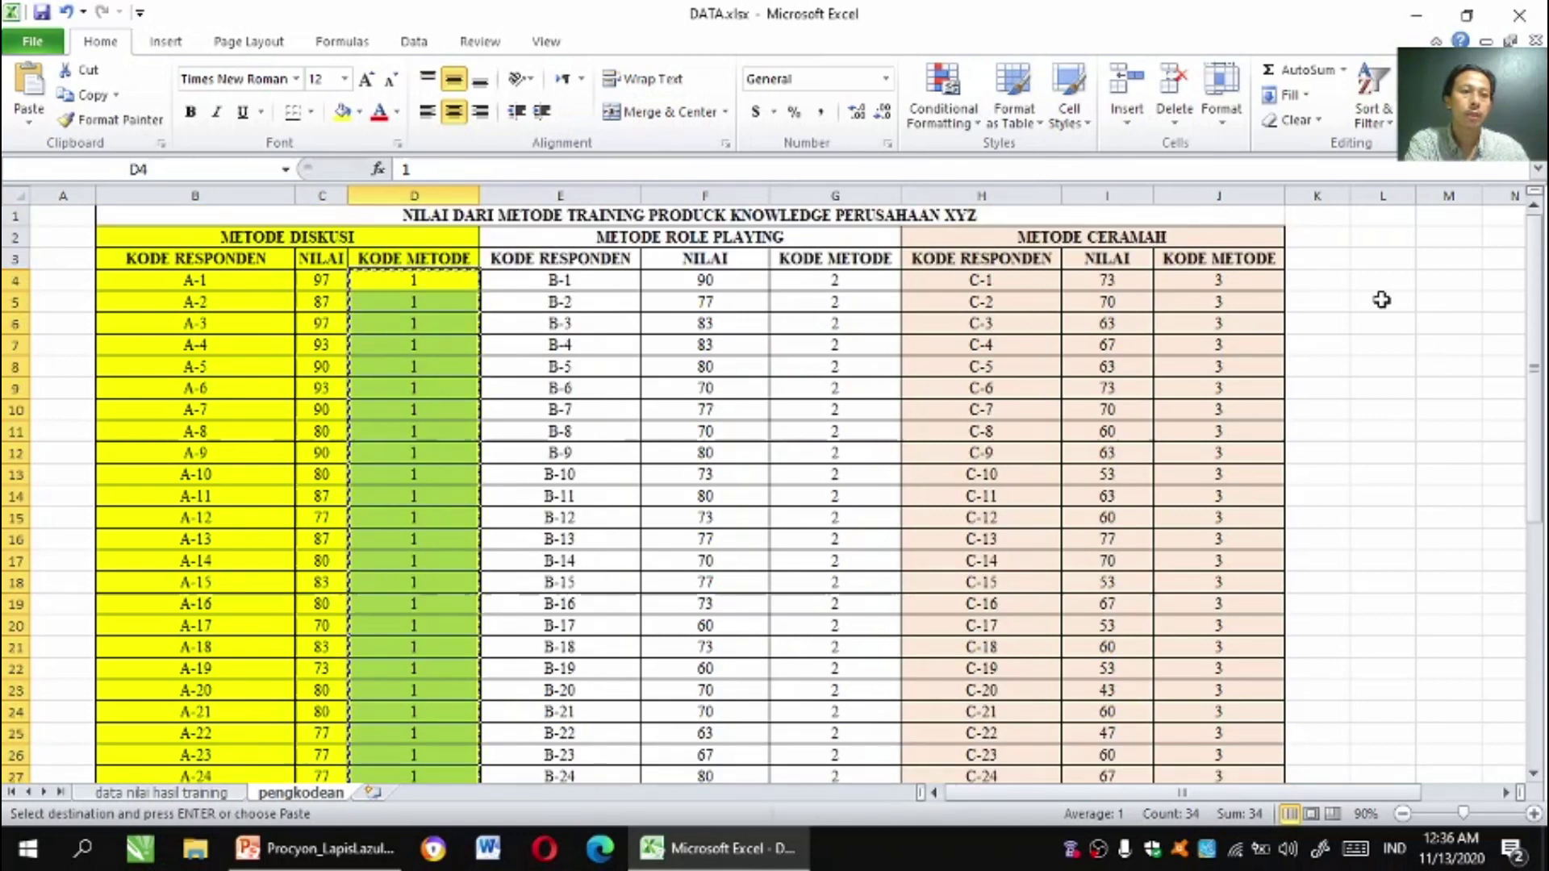
{"action": "left_click", "coordinate": [1355, 259]}
{"action": "right_click", "coordinate": [1365, 262]}
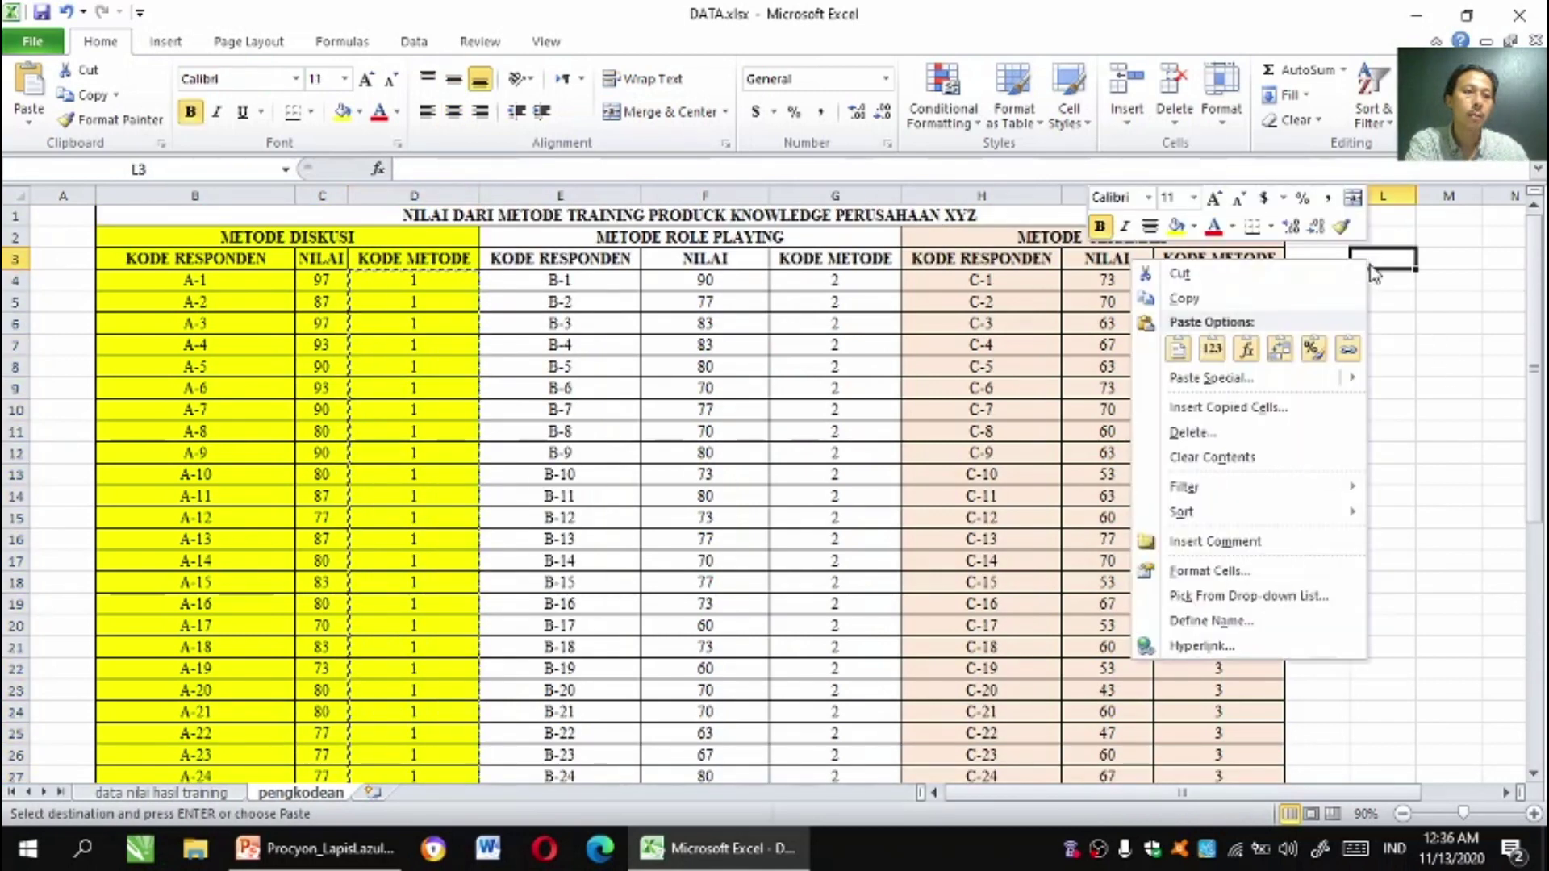
{"action": "left_click", "coordinate": [1178, 348]}
{"action": "left_click", "coordinate": [1183, 349]}
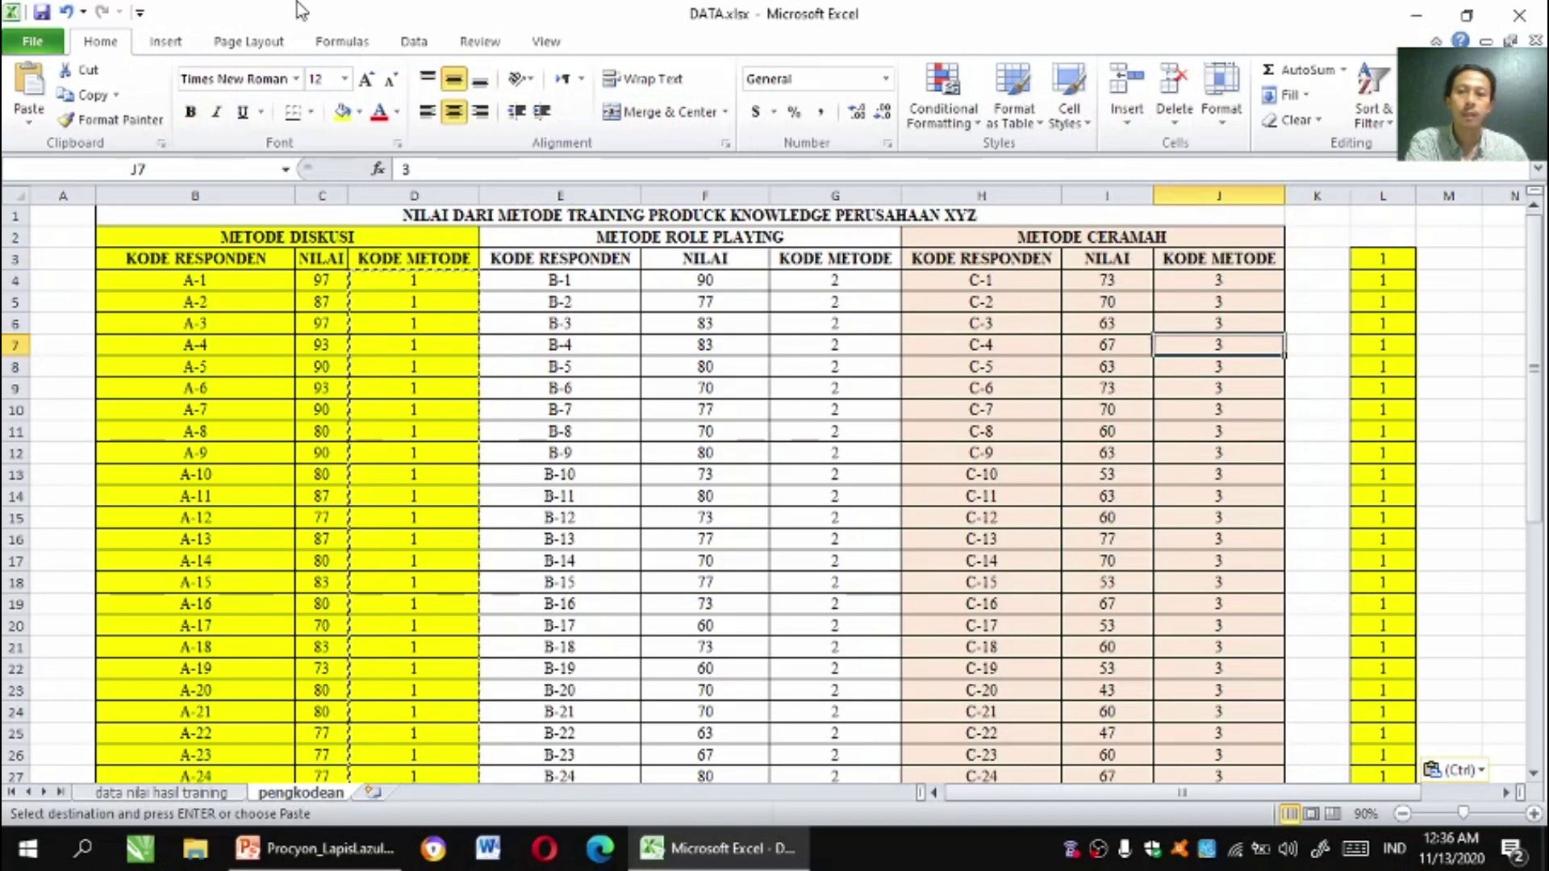
Copy the Metode Diskusi scores in C4:C37 into column M starting at cell M3, beside the copied codes.
{"action": "left_click", "coordinate": [327, 281]}
{"action": "left_click_drag", "start_coordinate": [326, 281], "coordinate": [322, 732]}
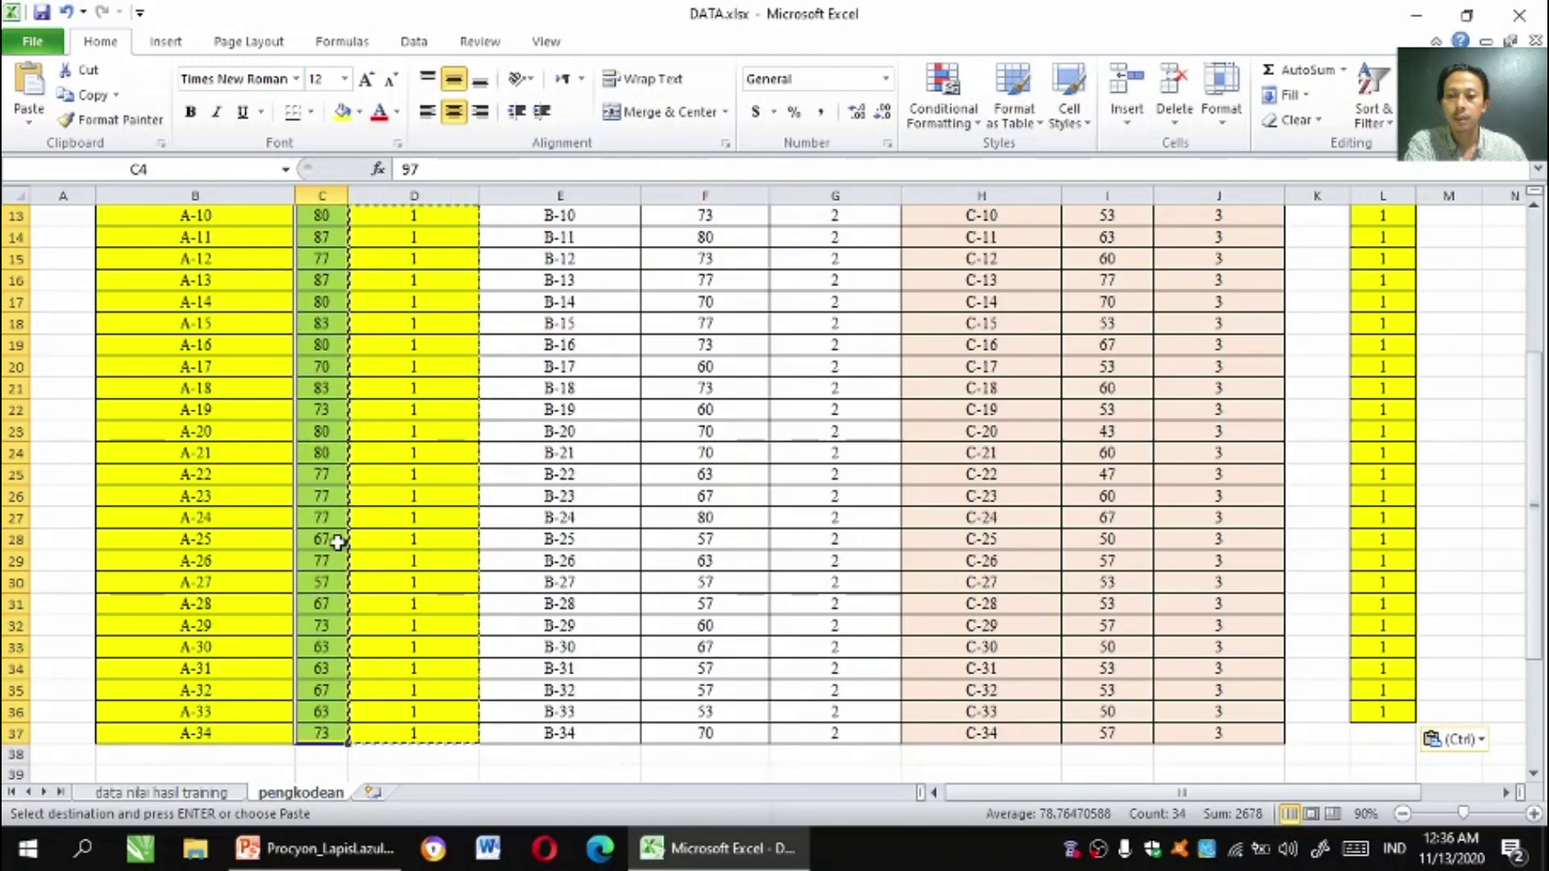
{"action": "right_click", "coordinate": [334, 541]}
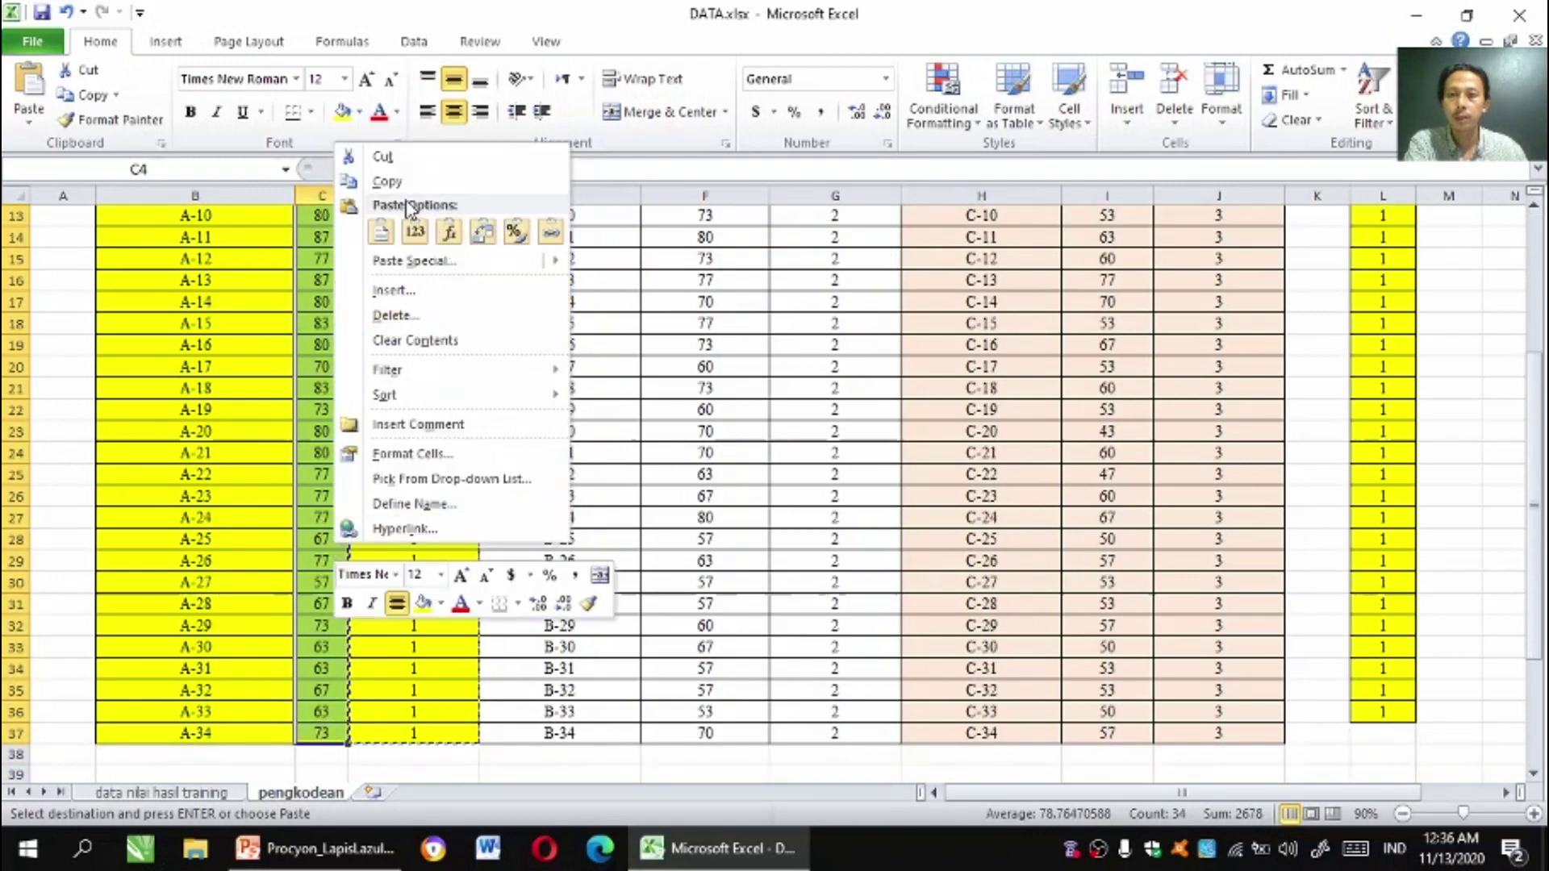
{"action": "left_click", "coordinate": [388, 181]}
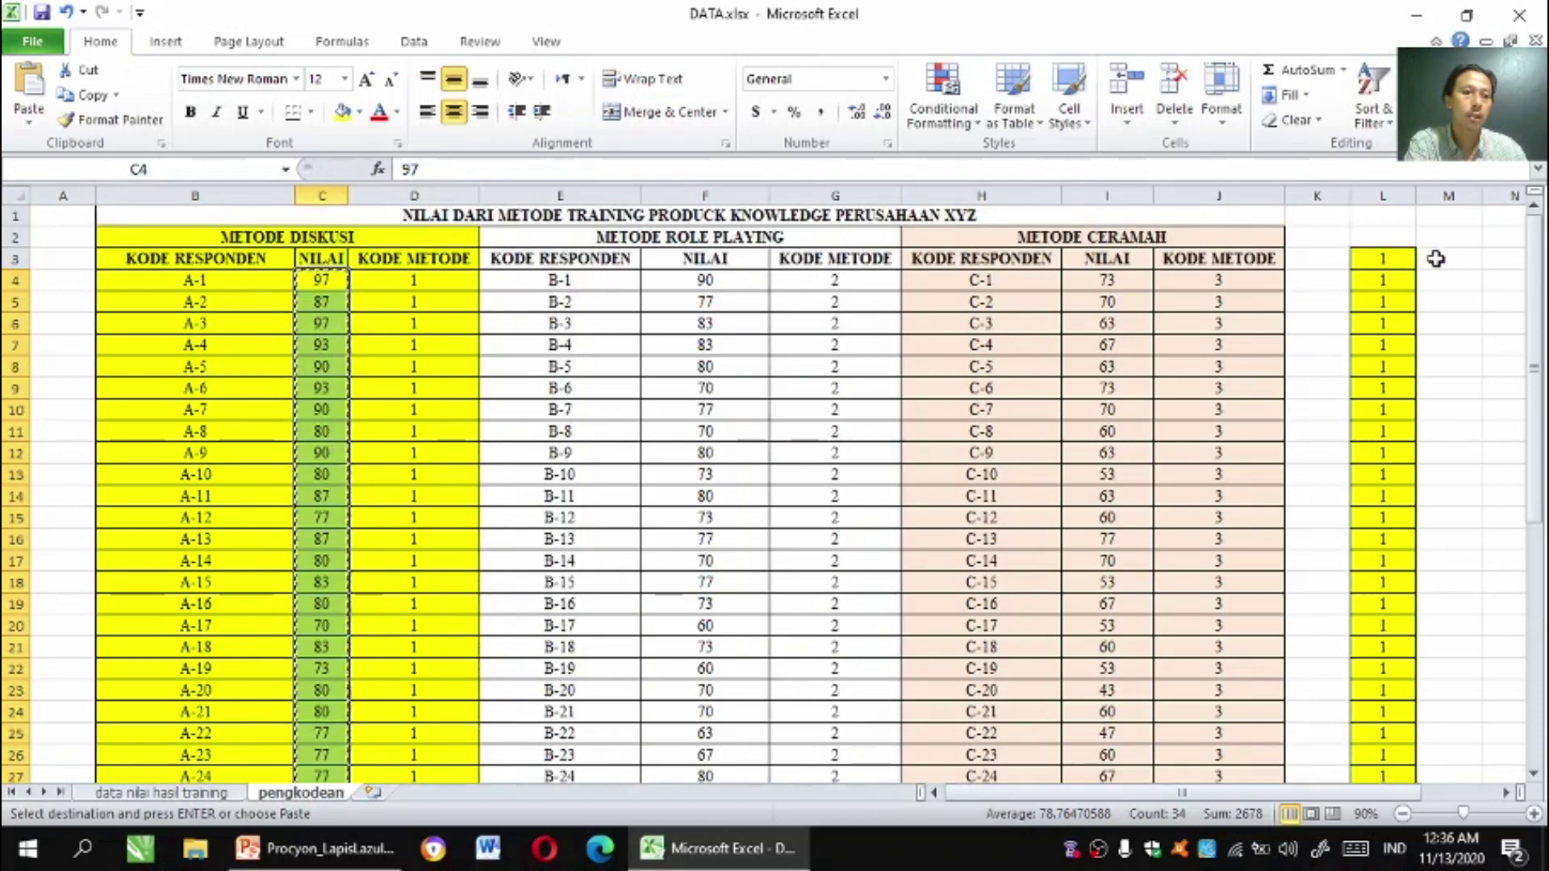
{"action": "left_click", "coordinate": [1435, 258]}
{"action": "right_click", "coordinate": [1435, 260]}
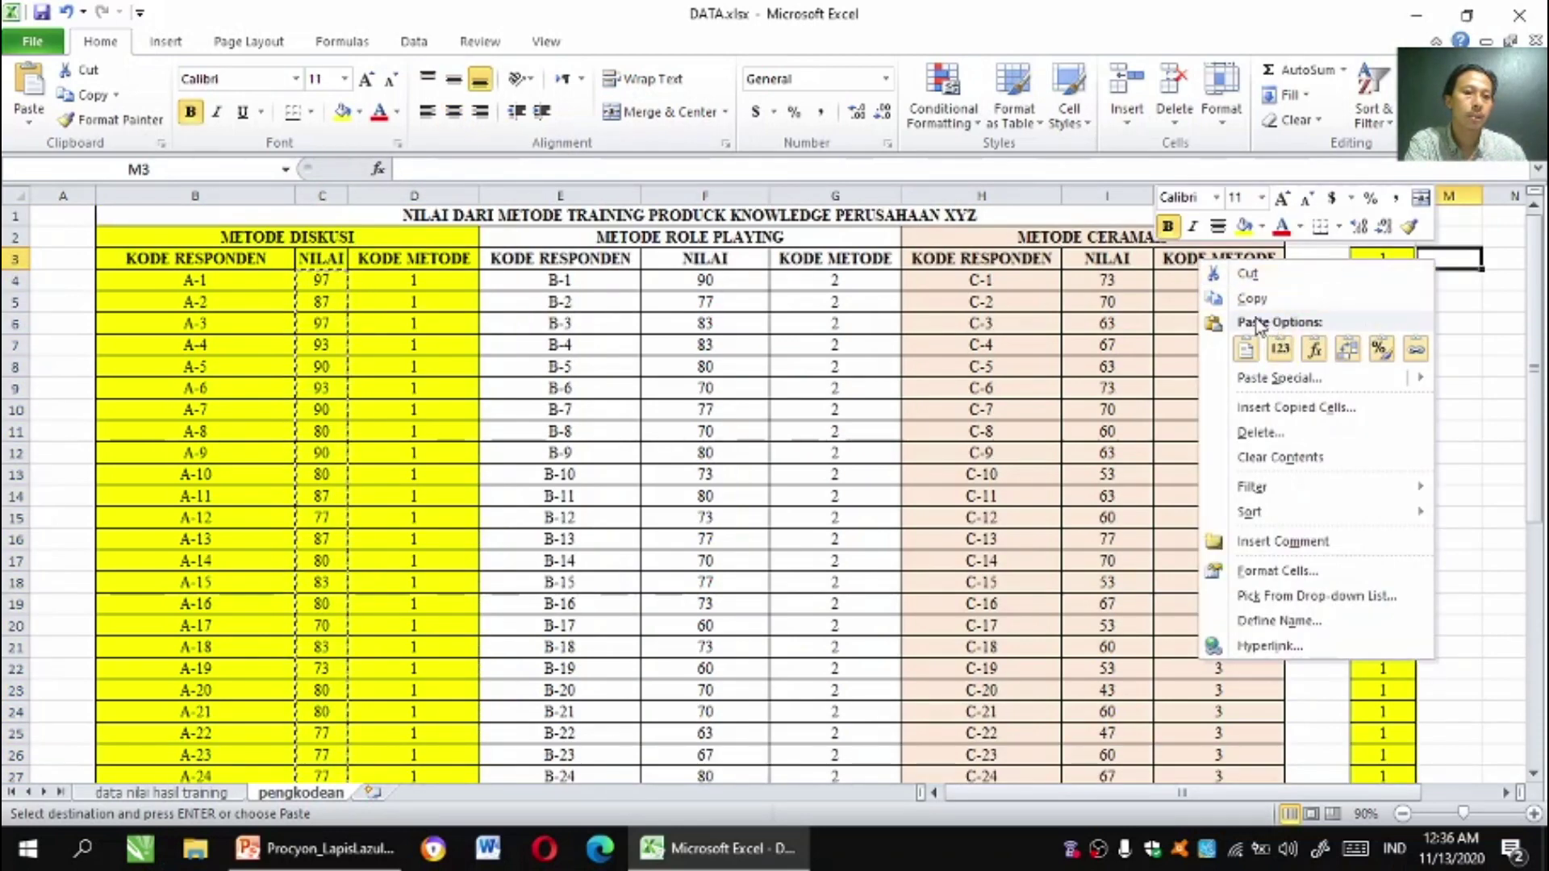
{"action": "left_click", "coordinate": [1248, 350]}
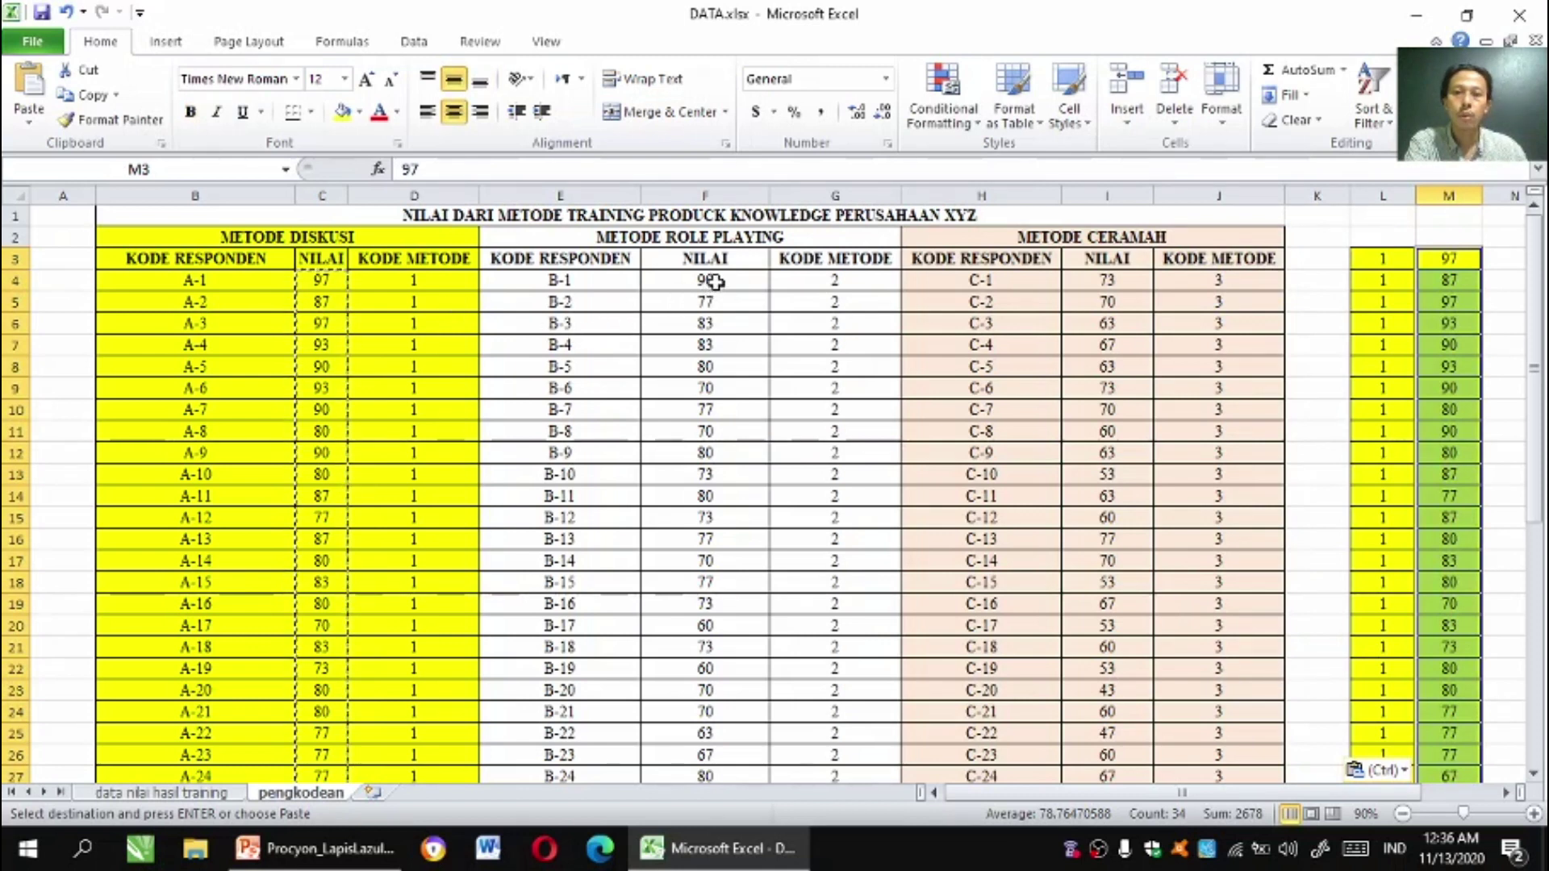
Copy the Metode Role Playing method codes in G4:G37 below the Diskusi codes, starting at cell L37.
{"action": "left_click", "coordinate": [835, 278]}
{"action": "left_click_drag", "start_coordinate": [835, 278], "coordinate": [855, 731]}
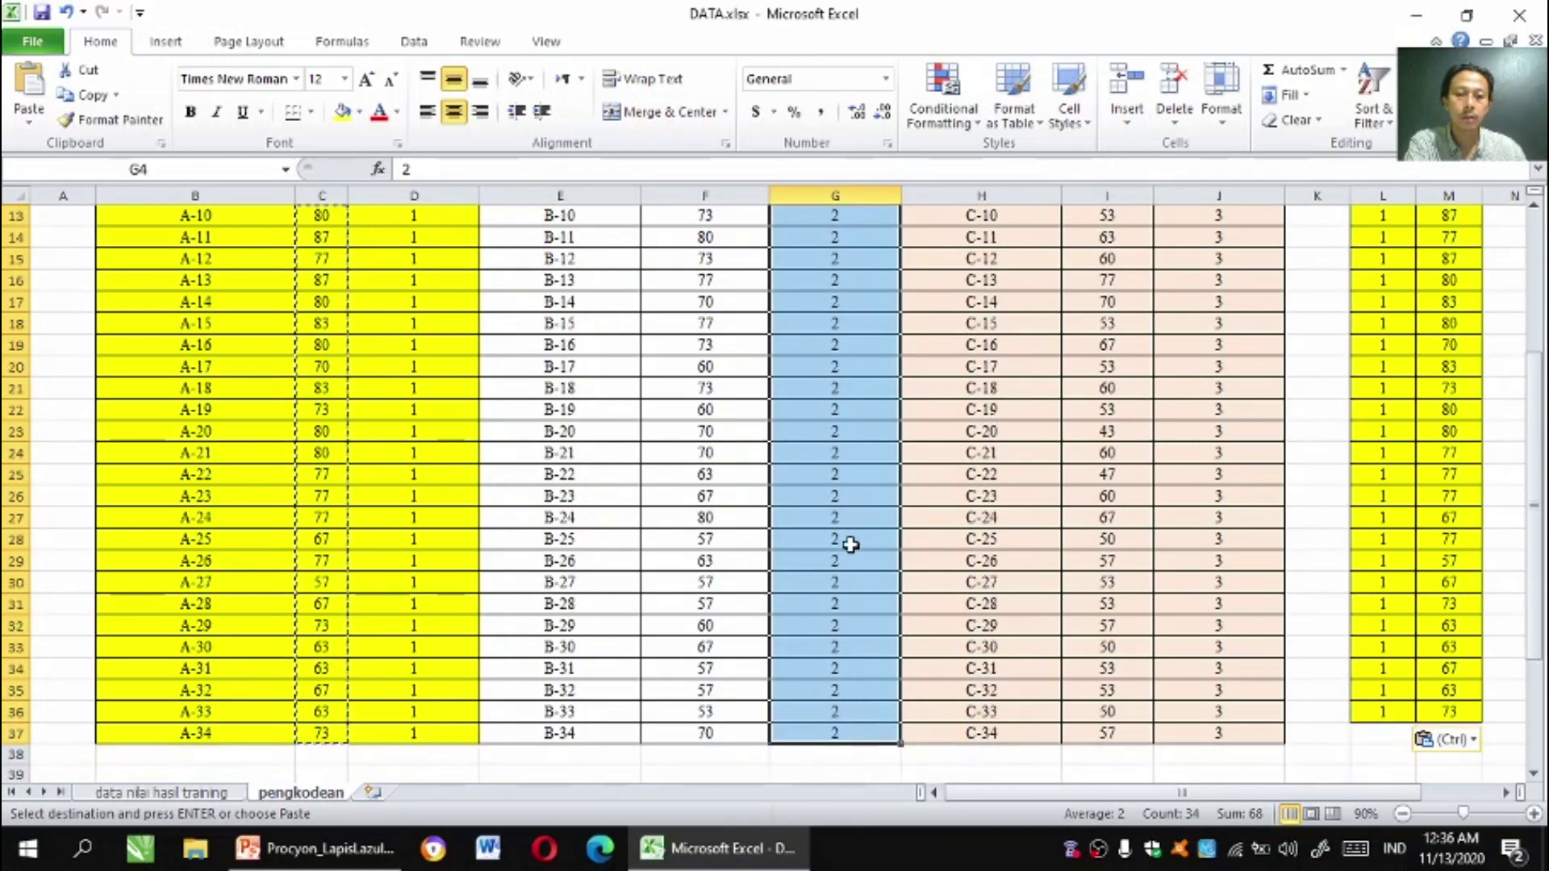
{"action": "right_click", "coordinate": [851, 546]}
{"action": "left_click", "coordinate": [906, 179]}
{"action": "scroll", "coordinate": [1309, 455], "scroll_direction": "up", "scroll_amount": 4}
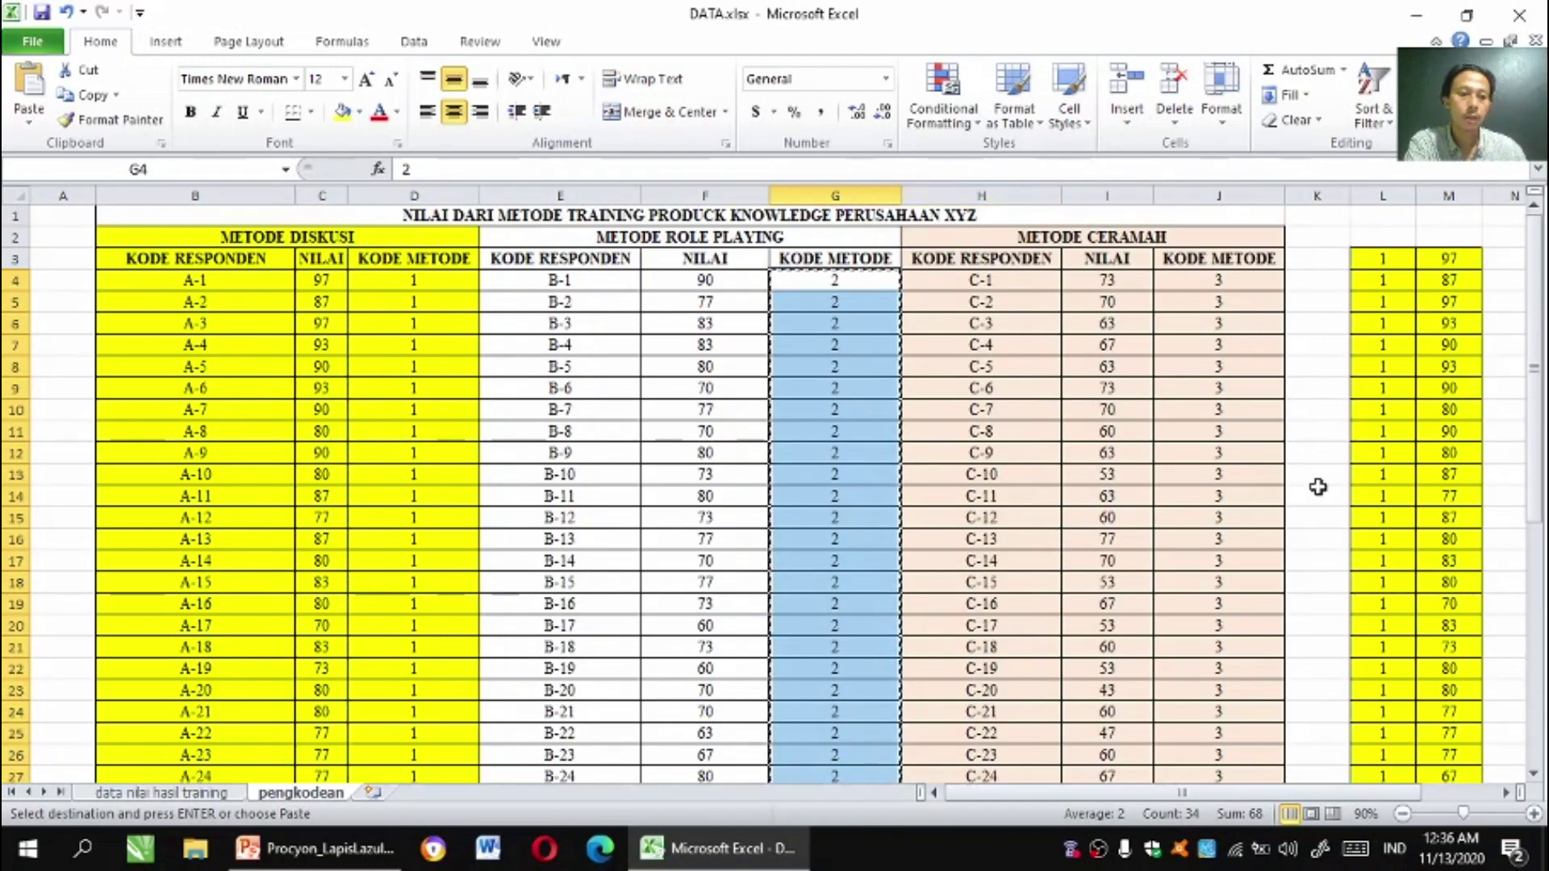
{"action": "scroll", "coordinate": [1381, 548], "scroll_direction": "down", "scroll_amount": 20}
{"action": "scroll", "coordinate": [1383, 546], "scroll_direction": "up", "scroll_amount": 20}
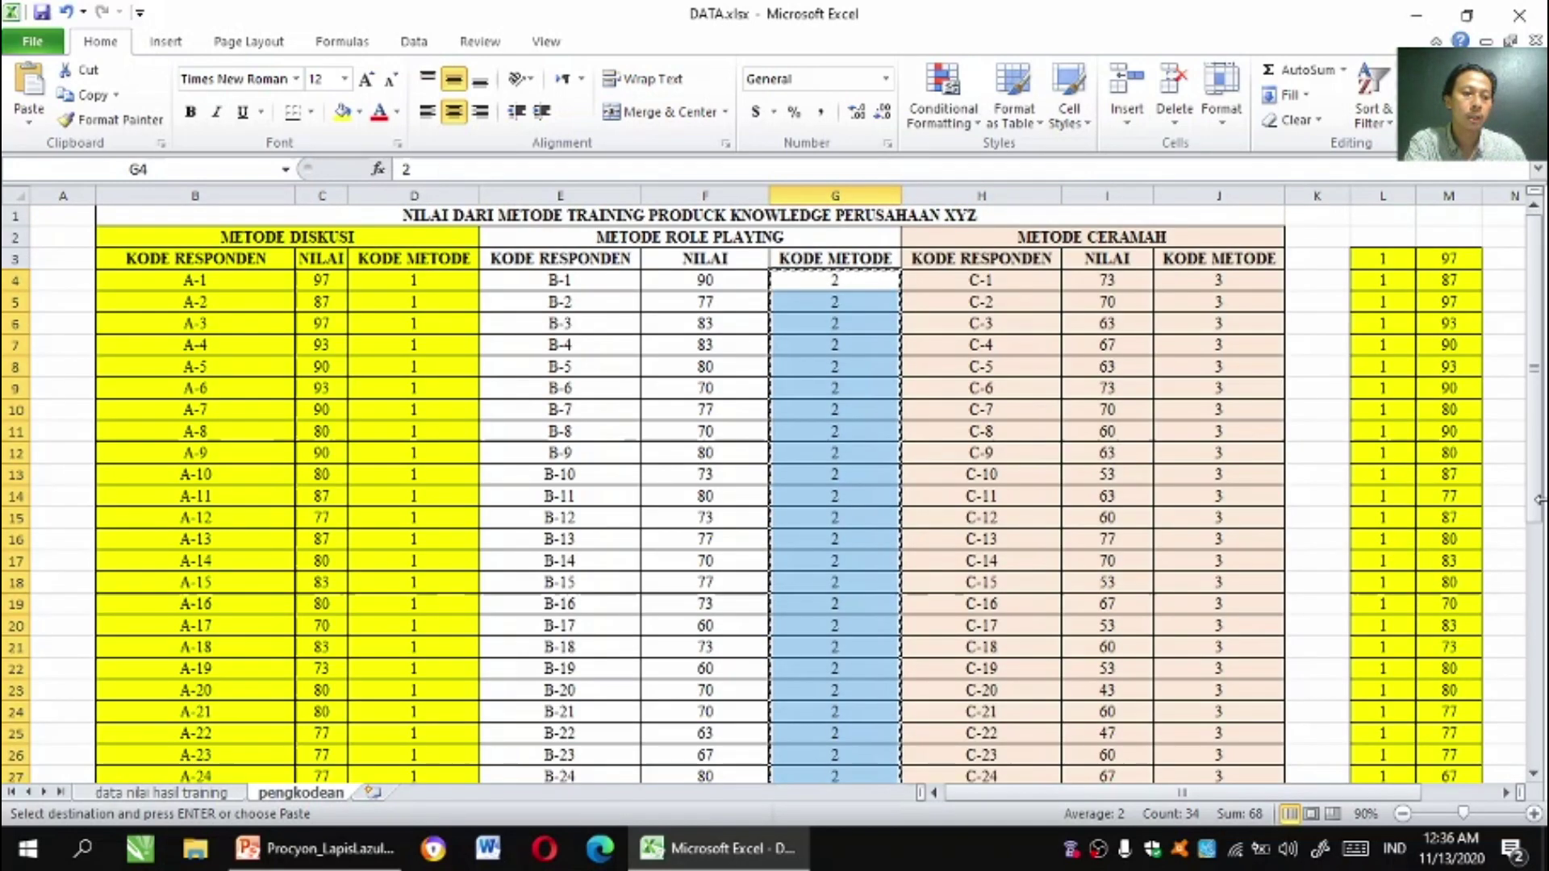
{"action": "left_click_drag", "start_coordinate": [1537, 431], "coordinate": [1533, 593]}
{"action": "left_click", "coordinate": [1383, 692]}
{"action": "right_click", "coordinate": [1382, 691]}
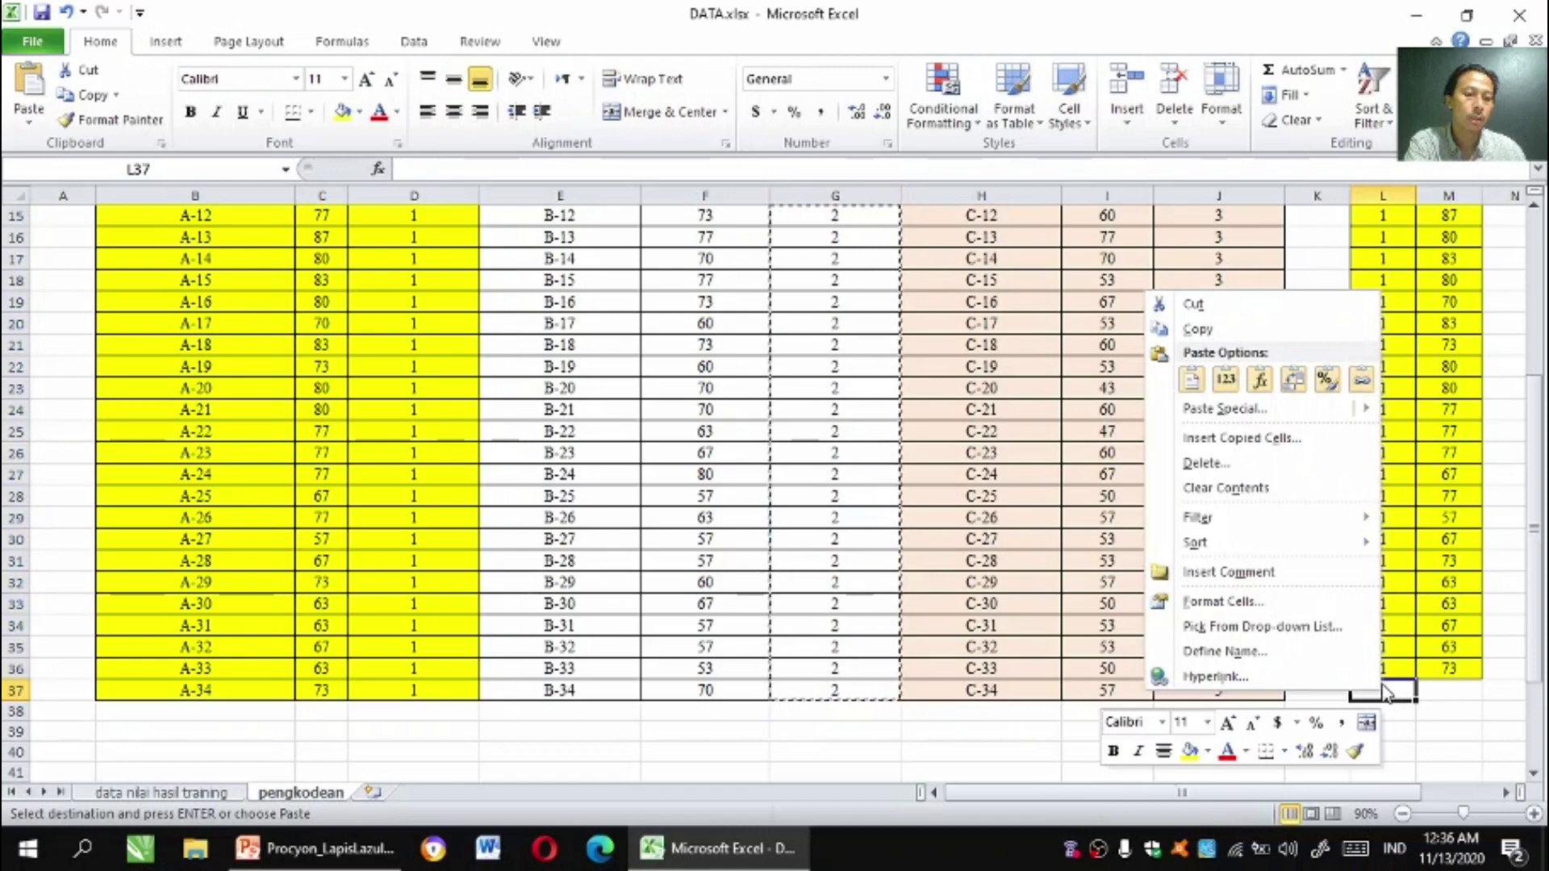
{"action": "left_click", "coordinate": [1191, 379]}
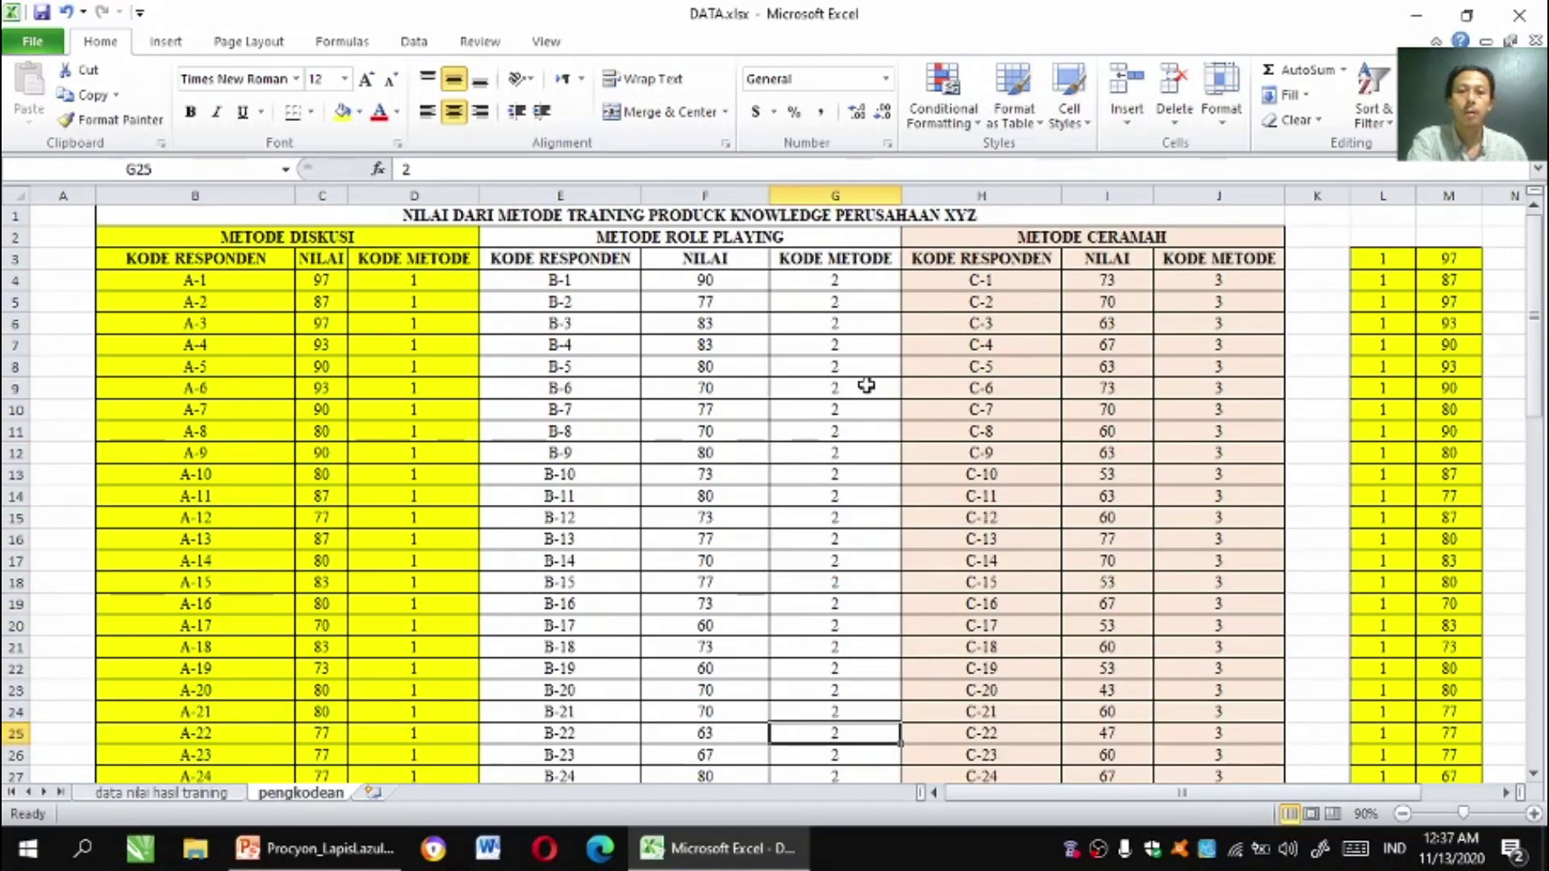
Copy the Metode Role Playing scores in F4:F37 below the Diskusi scores, starting at cell M37.
{"action": "left_click_drag", "start_coordinate": [708, 281], "coordinate": [741, 723]}
{"action": "right_click", "coordinate": [675, 356]}
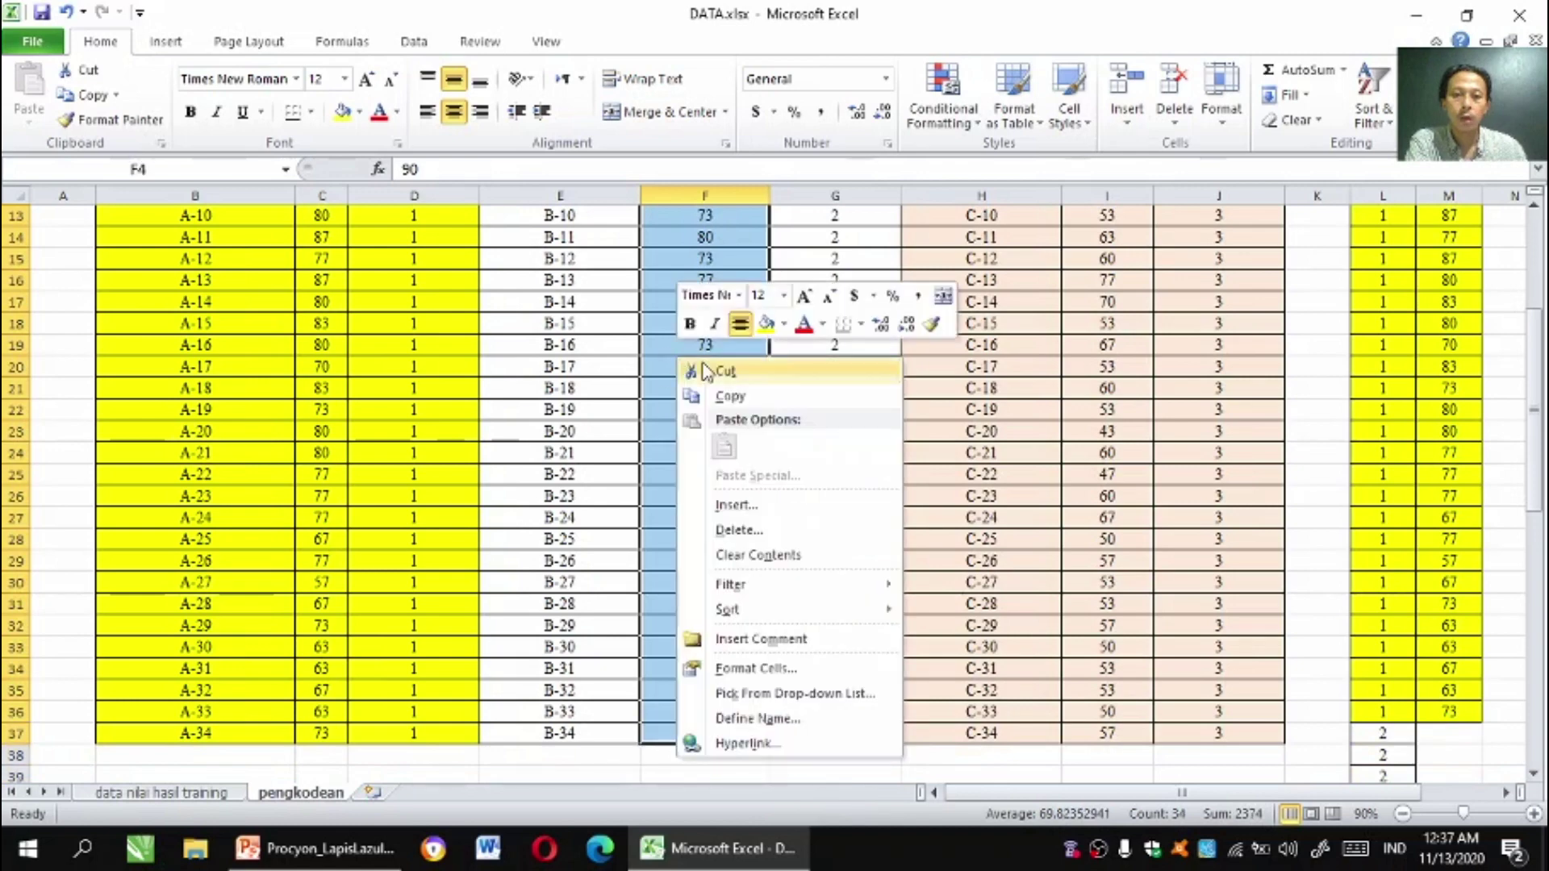
{"action": "left_click", "coordinate": [718, 393]}
{"action": "scroll", "coordinate": [719, 394], "scroll_direction": "up", "scroll_amount": 4}
{"action": "left_click_drag", "start_coordinate": [1535, 355], "coordinate": [1535, 495]}
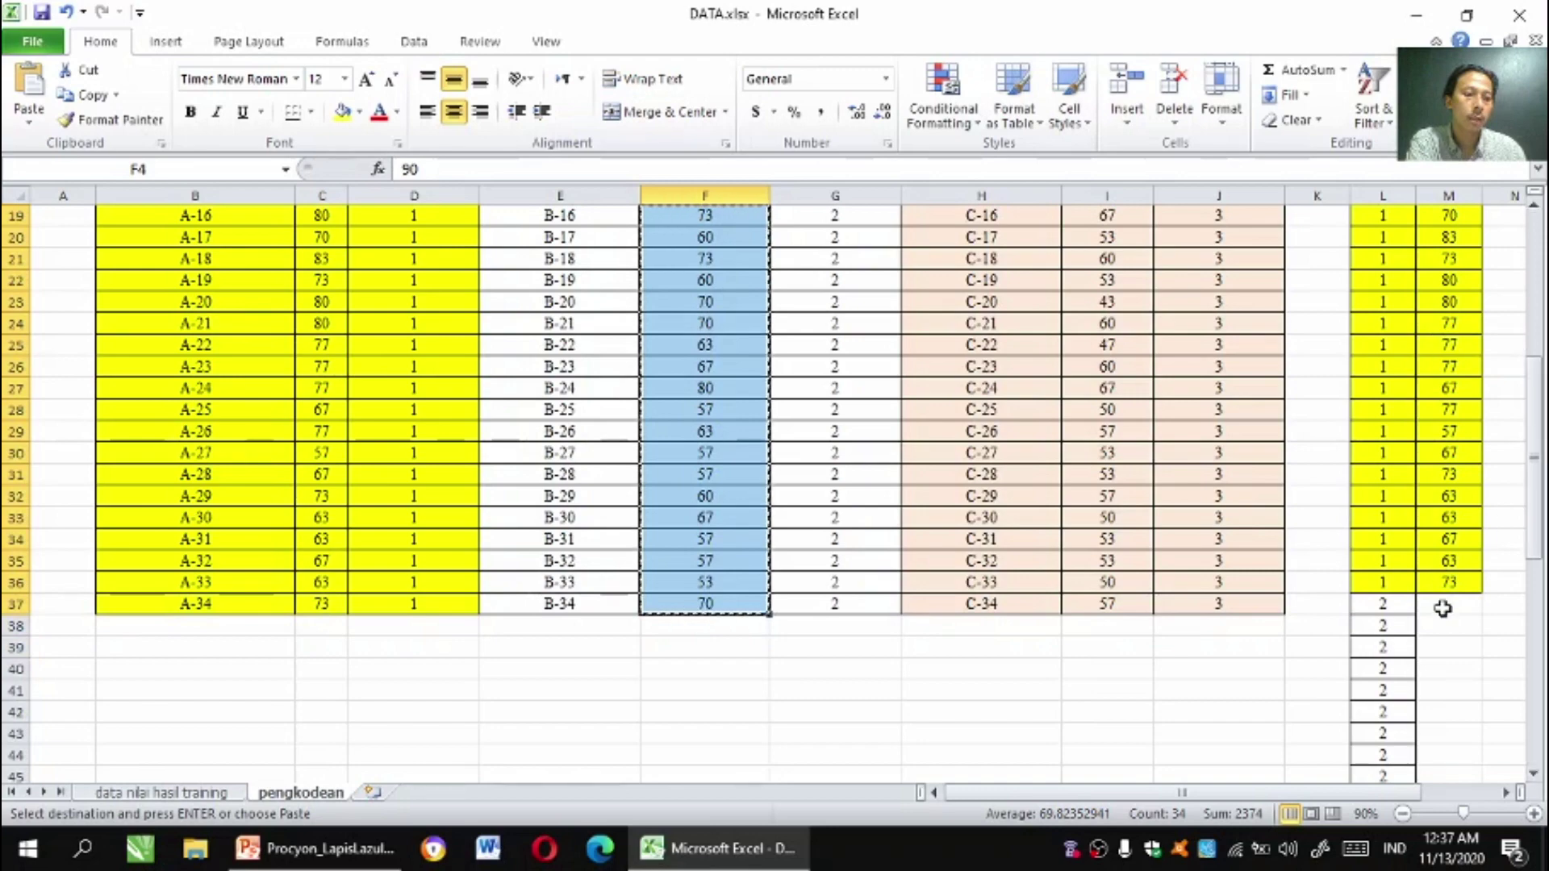
{"action": "left_click", "coordinate": [1449, 605]}
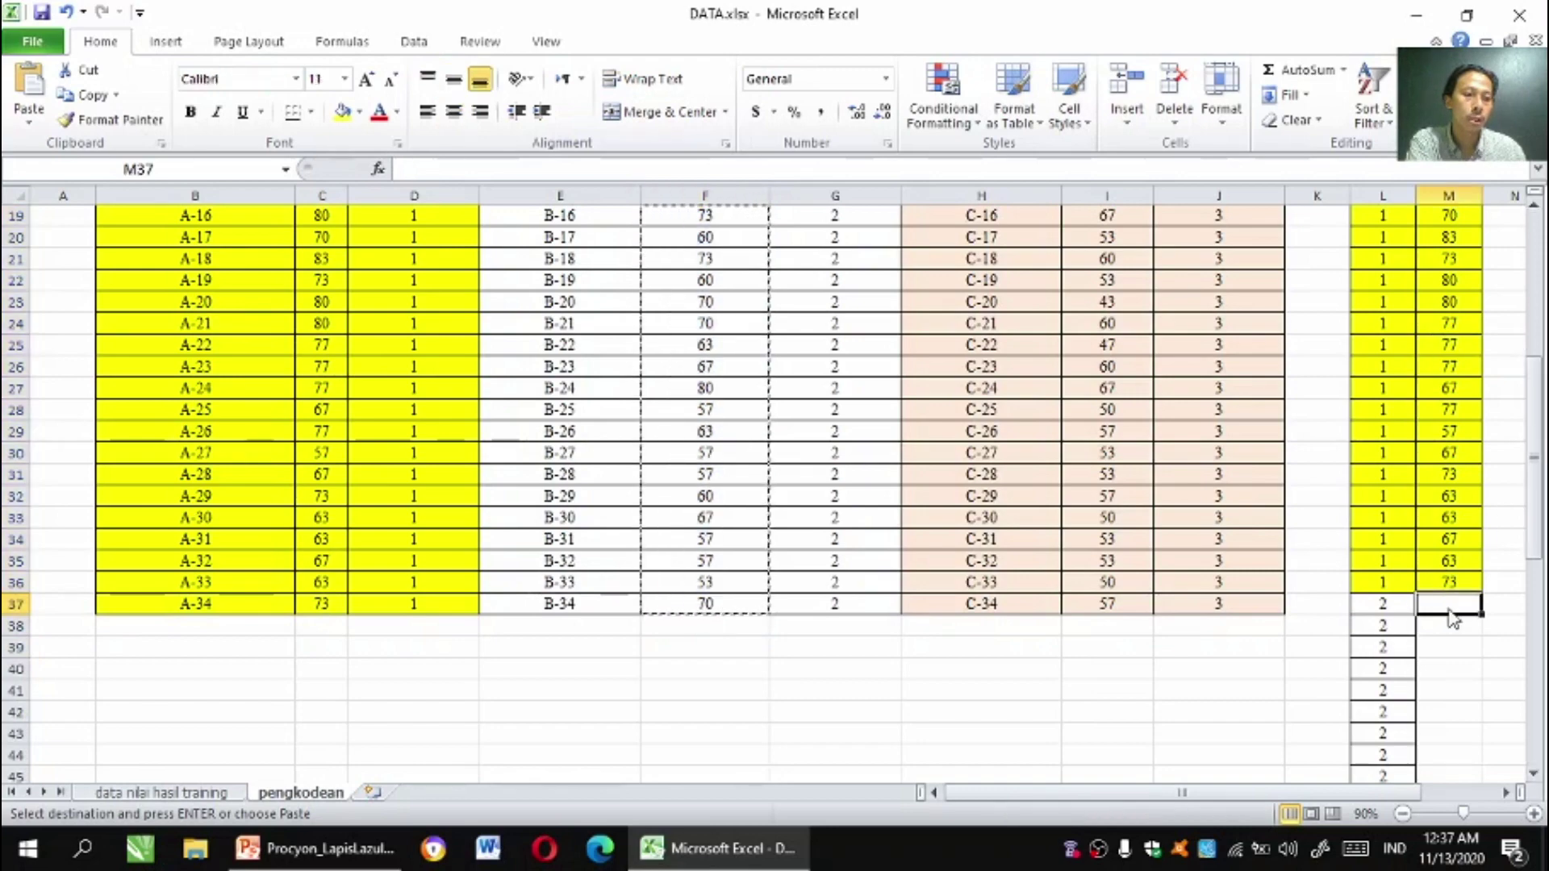
{"action": "right_click", "coordinate": [1449, 601]}
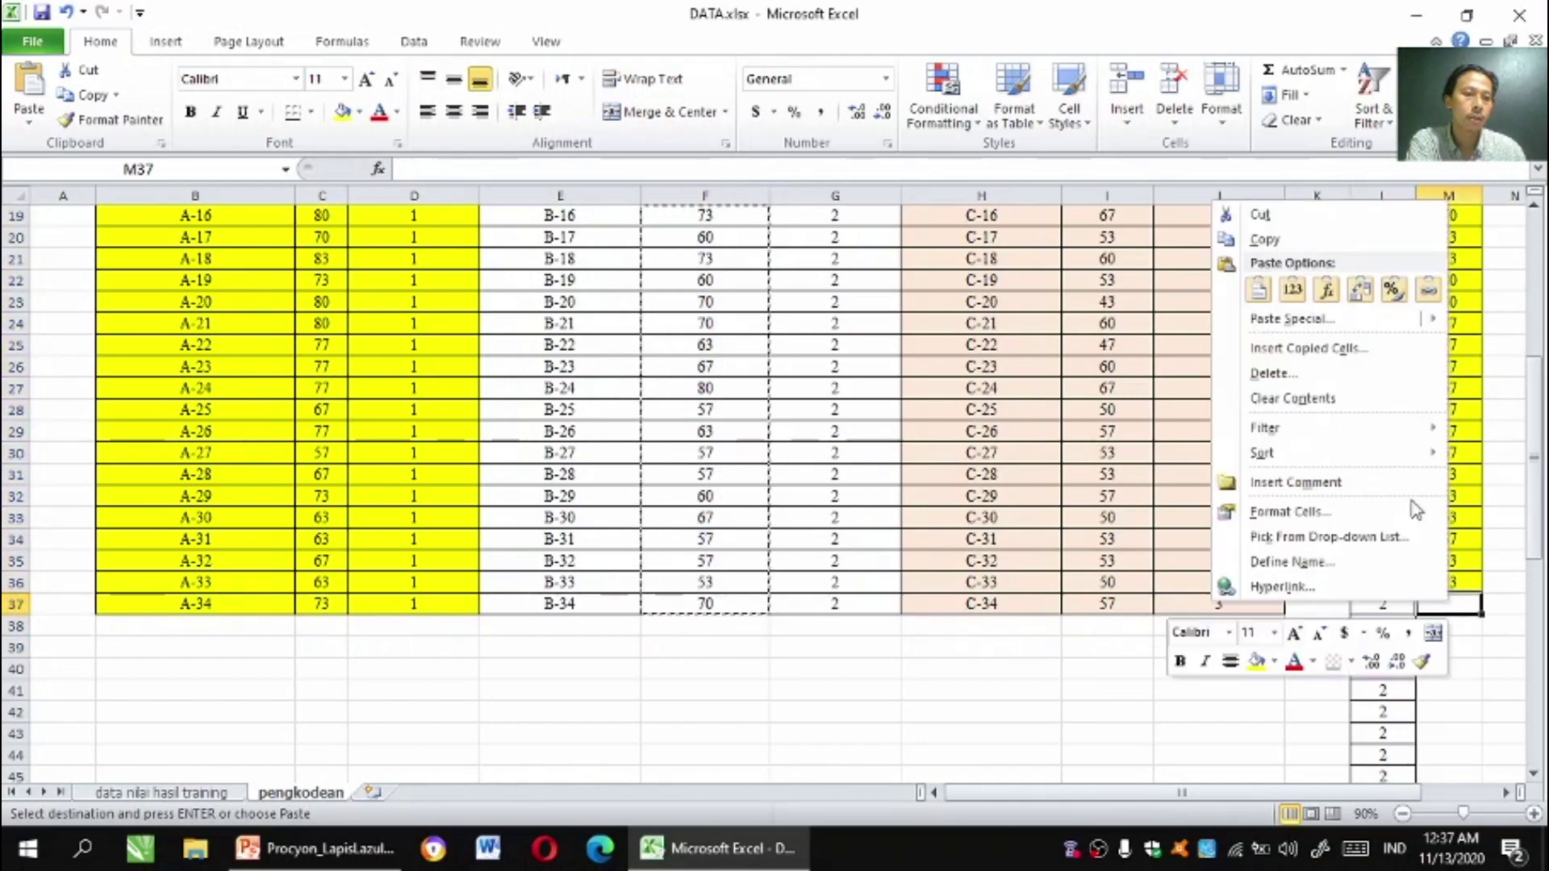
{"action": "left_click", "coordinate": [1260, 291]}
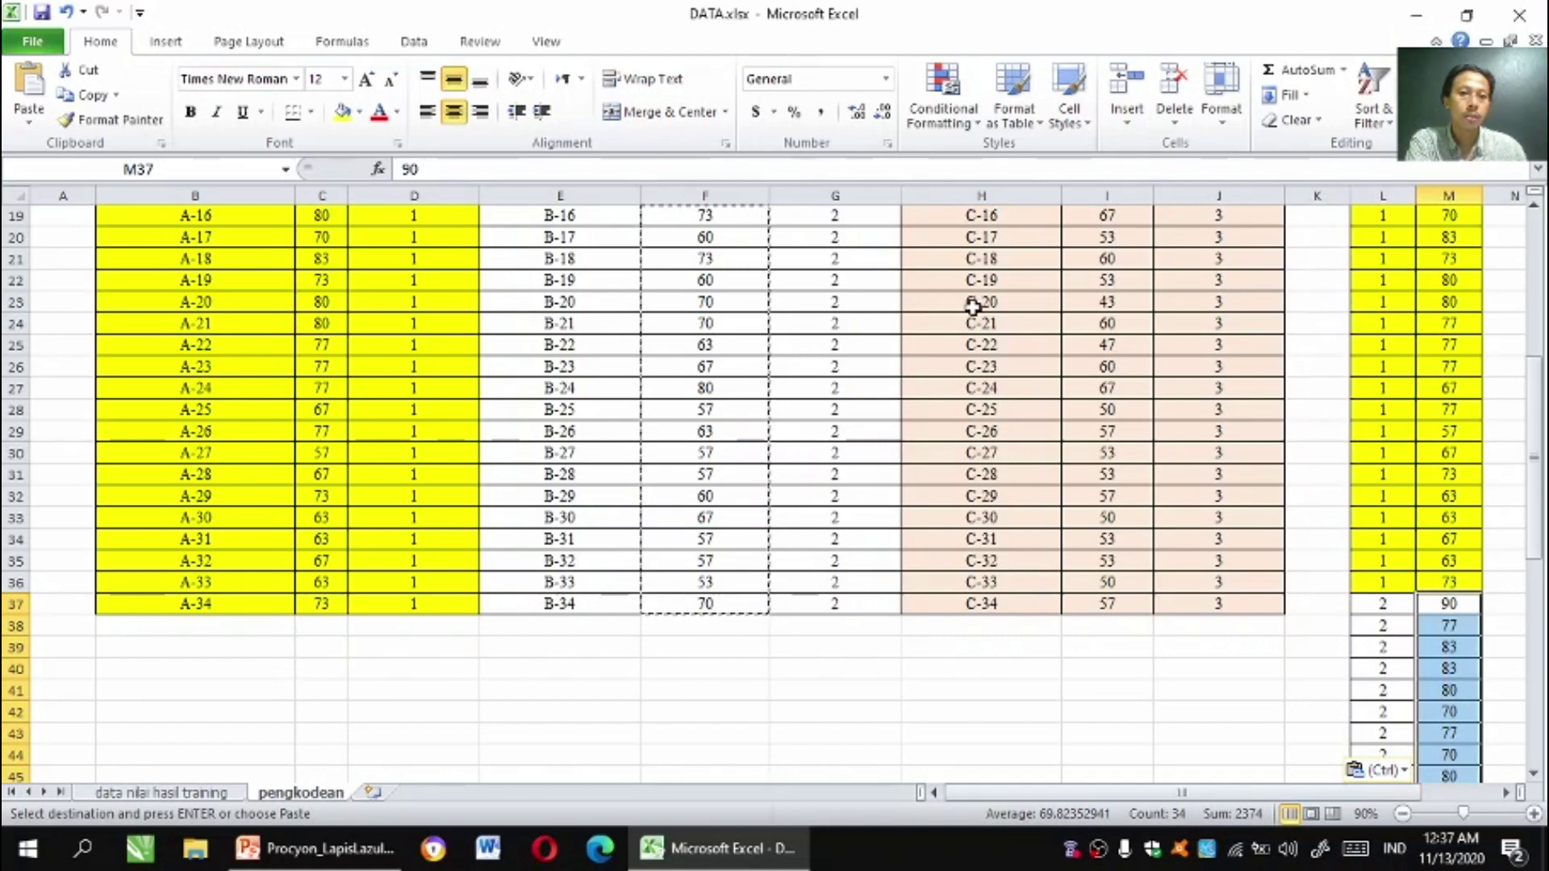
Copy the Metode Ceramah method codes in J4:J37 below the Role Playing codes, starting at cell L71.
{"action": "scroll", "coordinate": [1033, 317], "scroll_direction": "up", "scroll_amount": 6}
{"action": "left_click_drag", "start_coordinate": [1202, 282], "coordinate": [1219, 411]}
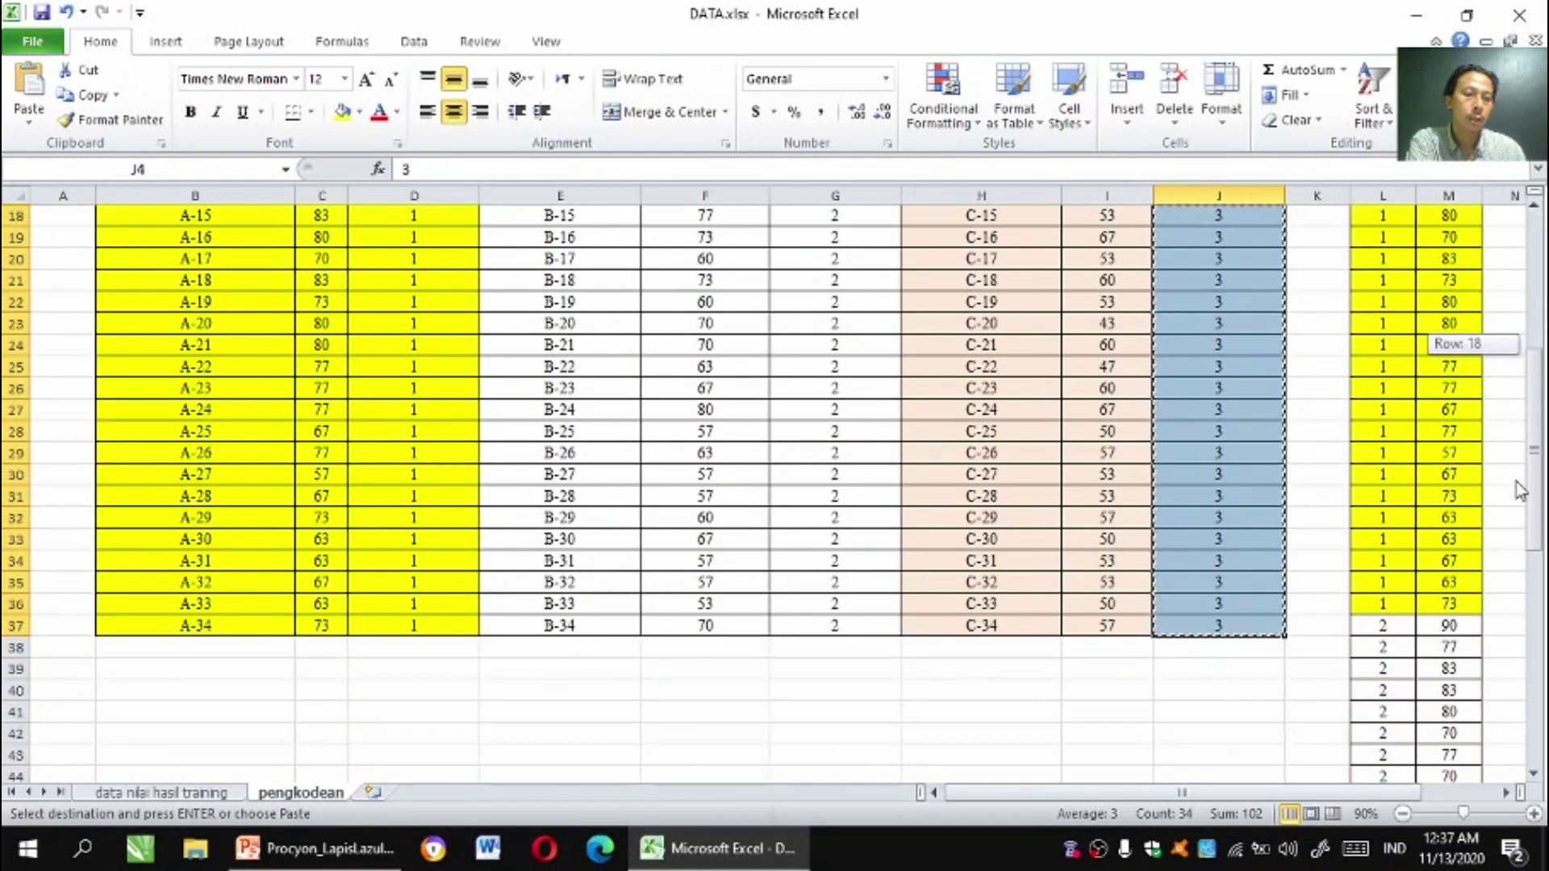
{"action": "key", "text": "ctrl+c"}
{"action": "left_click_drag", "start_coordinate": [1523, 598], "coordinate": [1512, 743]}
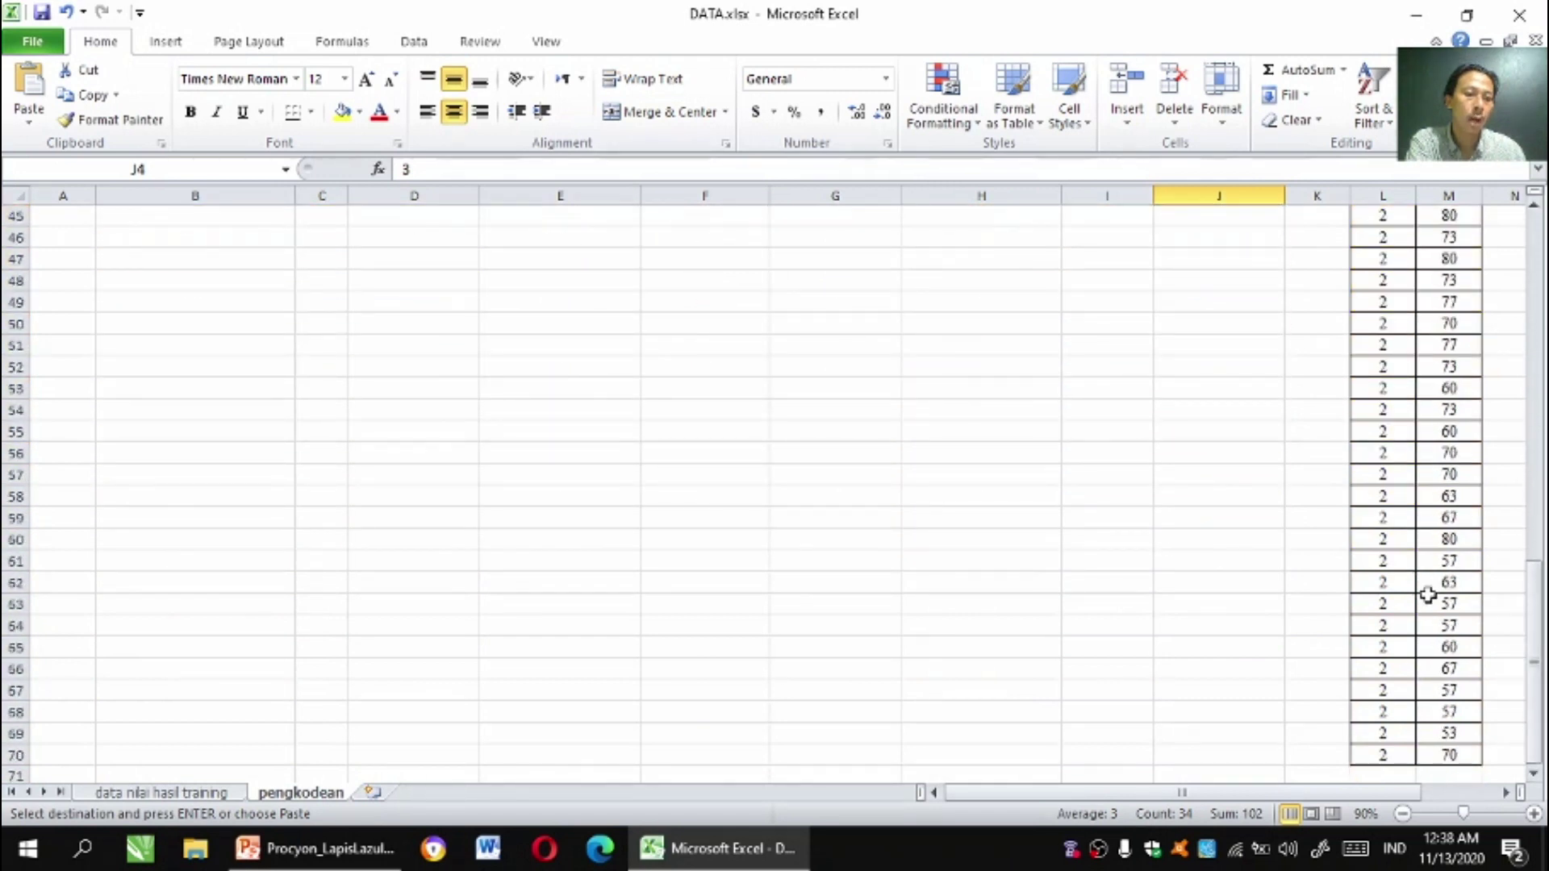
{"action": "left_click", "coordinate": [1394, 776]}
{"action": "right_click", "coordinate": [1393, 776]}
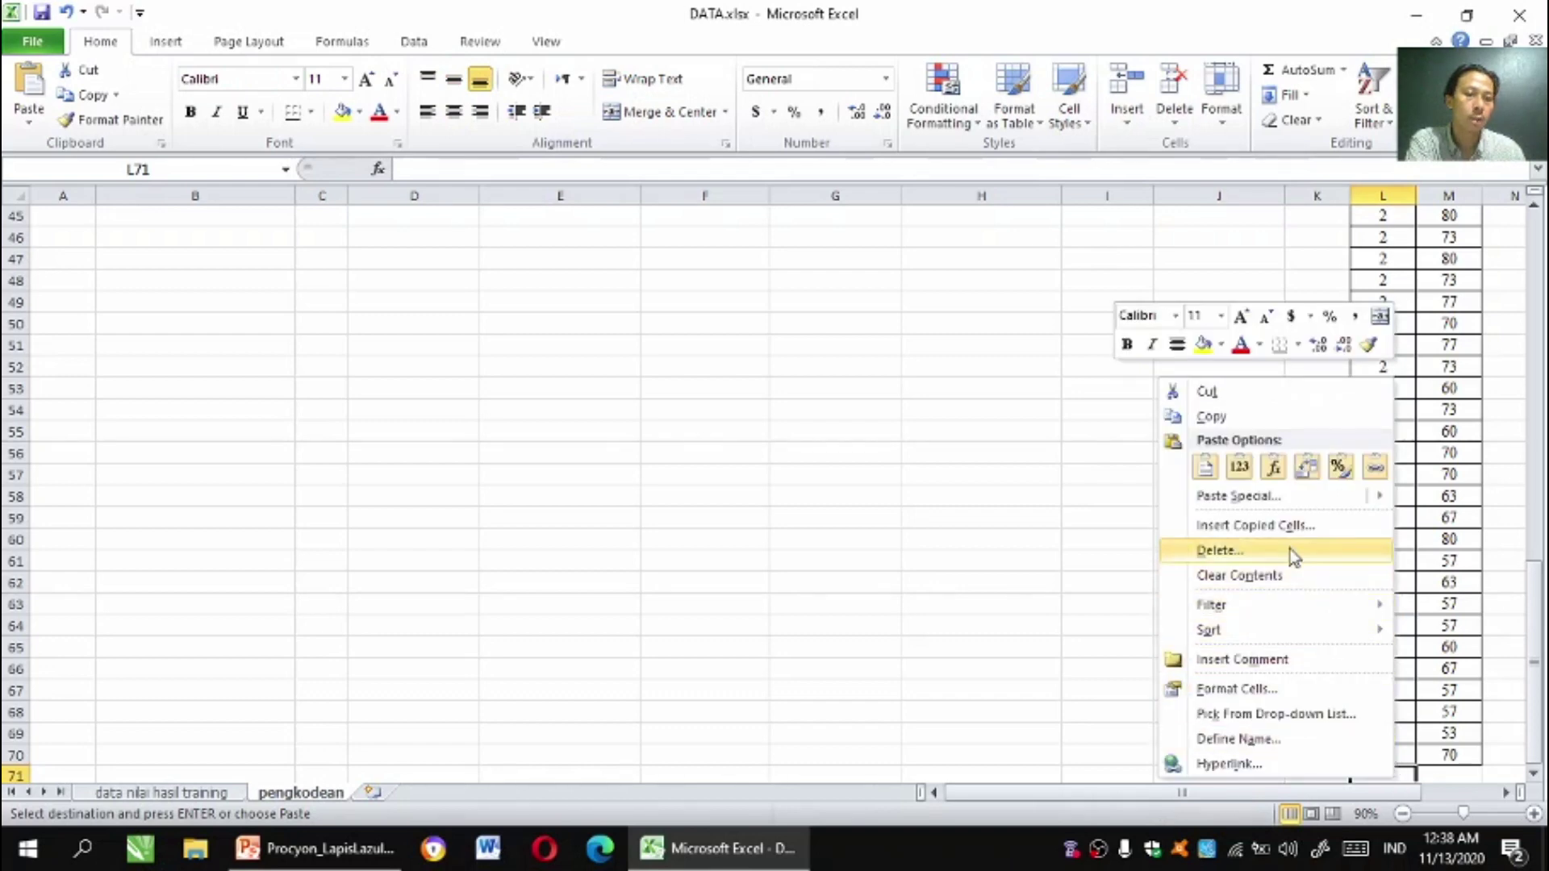
{"action": "left_click", "coordinate": [1206, 468]}
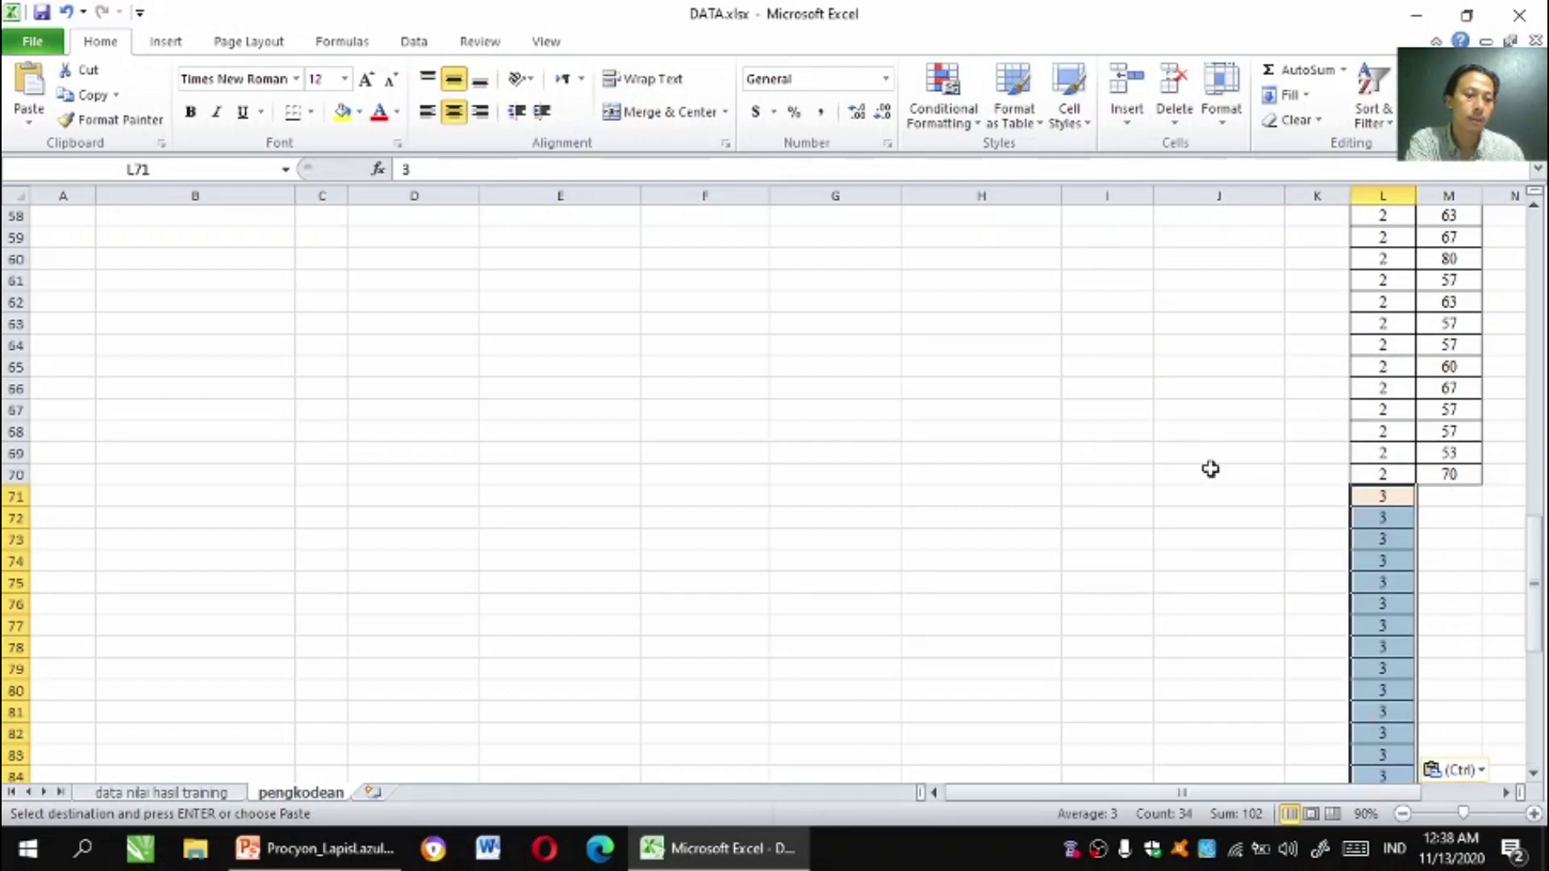
{"action": "scroll", "coordinate": [1020, 335], "scroll_direction": "up", "scroll_amount": 19}
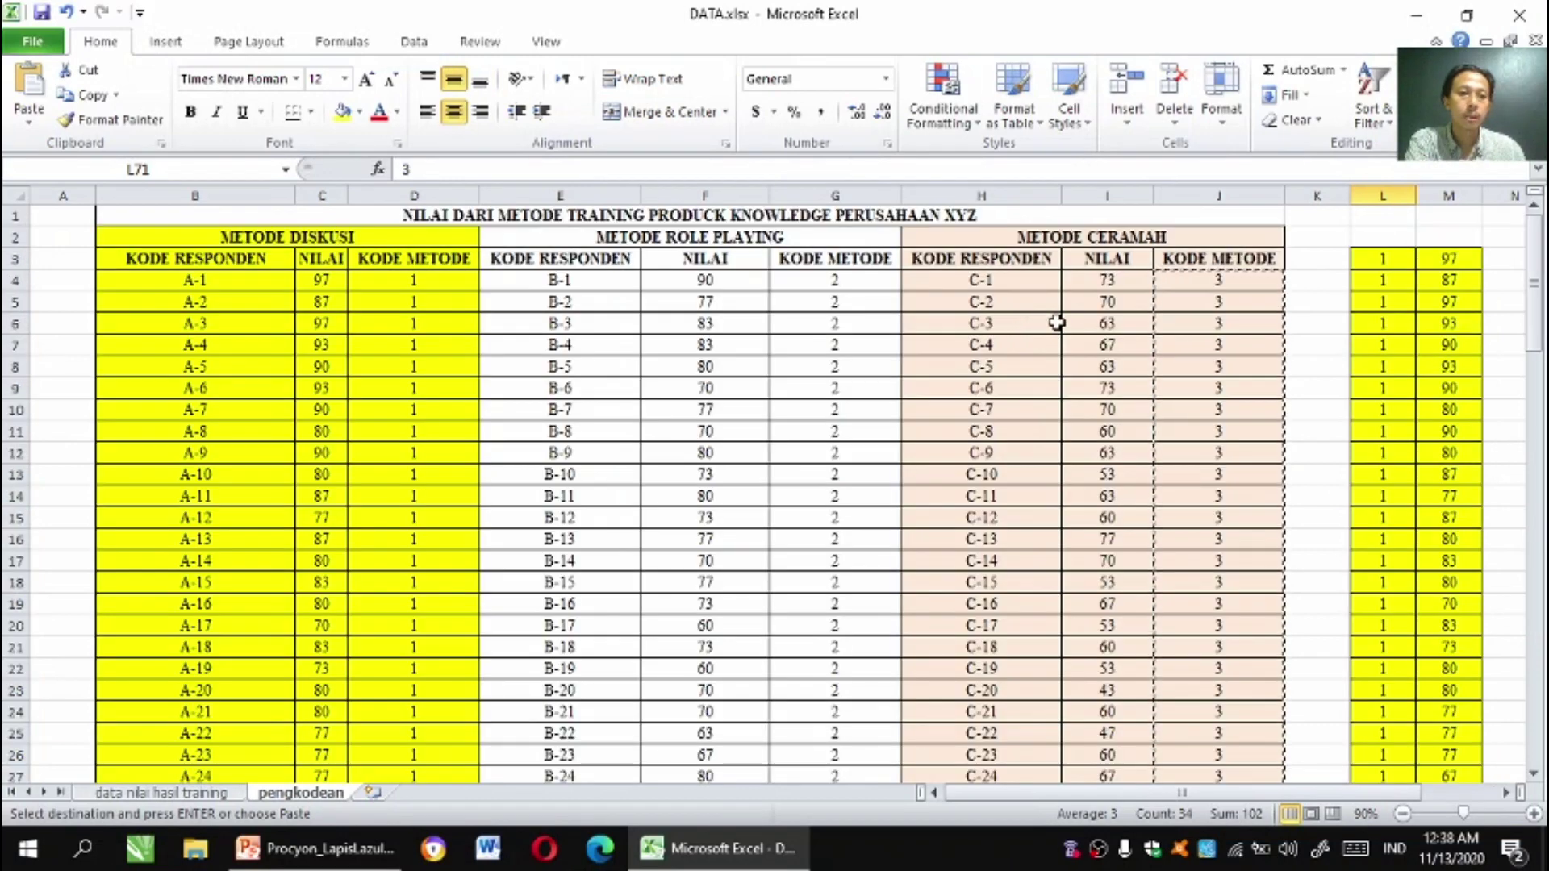
Copy the Metode Ceramah scores in I4:I37.
{"action": "left_click", "coordinate": [1100, 287]}
{"action": "left_click_drag", "start_coordinate": [1100, 287], "coordinate": [1116, 727]}
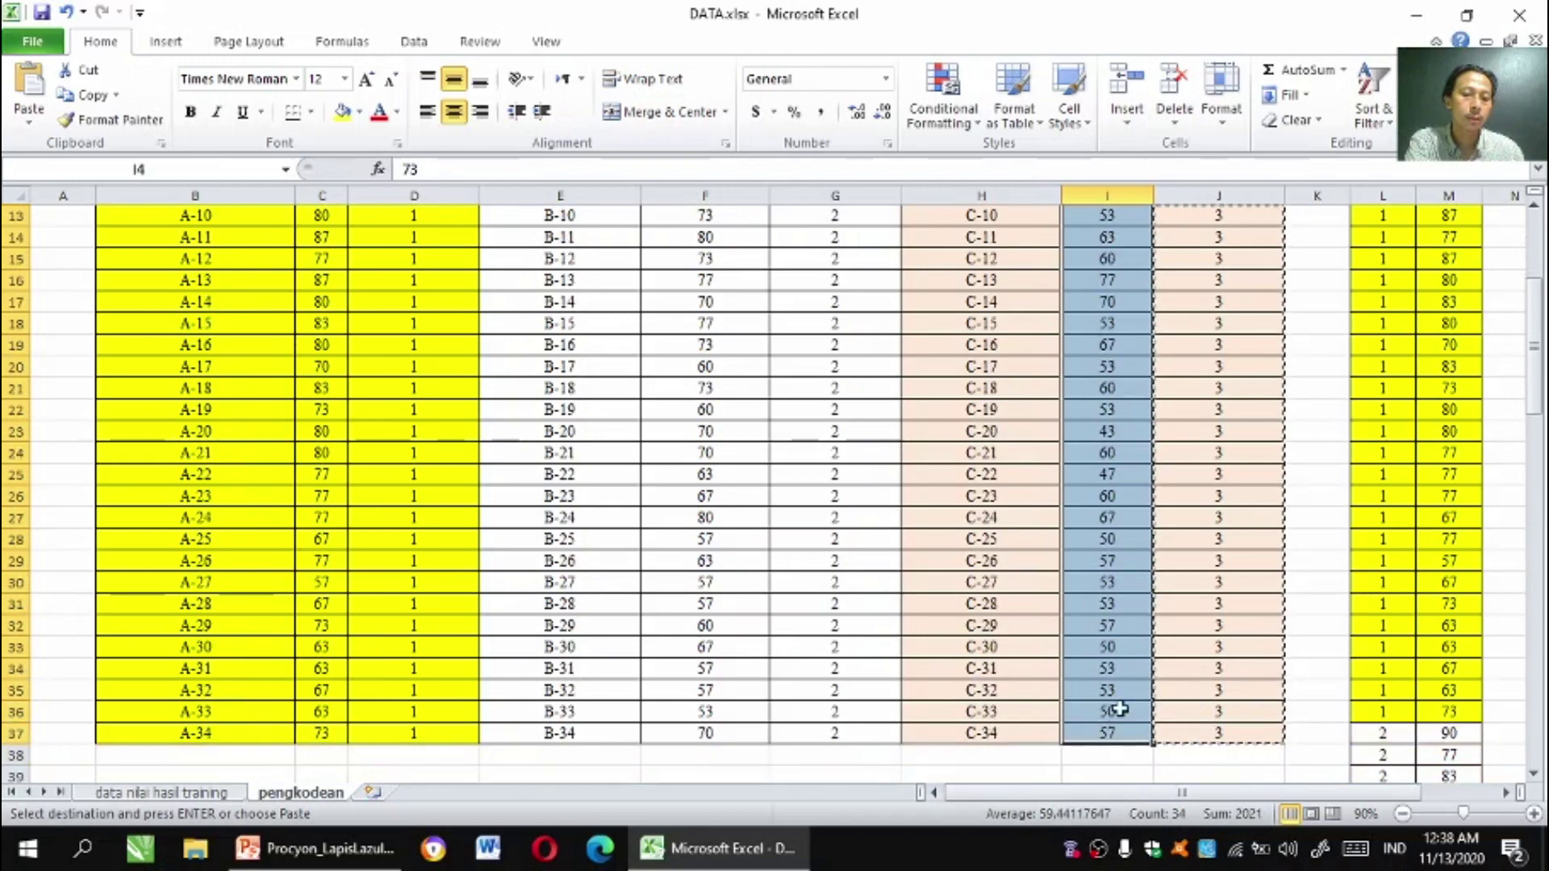
{"action": "right_click", "coordinate": [1122, 455]}
{"action": "left_click", "coordinate": [1208, 95]}
Colour the last Metode Diskusi respondent code in cell B37 red and clear the pending copy selection.
{"action": "scroll", "coordinate": [1130, 242], "scroll_direction": "up", "scroll_amount": 4}
{"action": "left_click", "coordinate": [202, 323]}
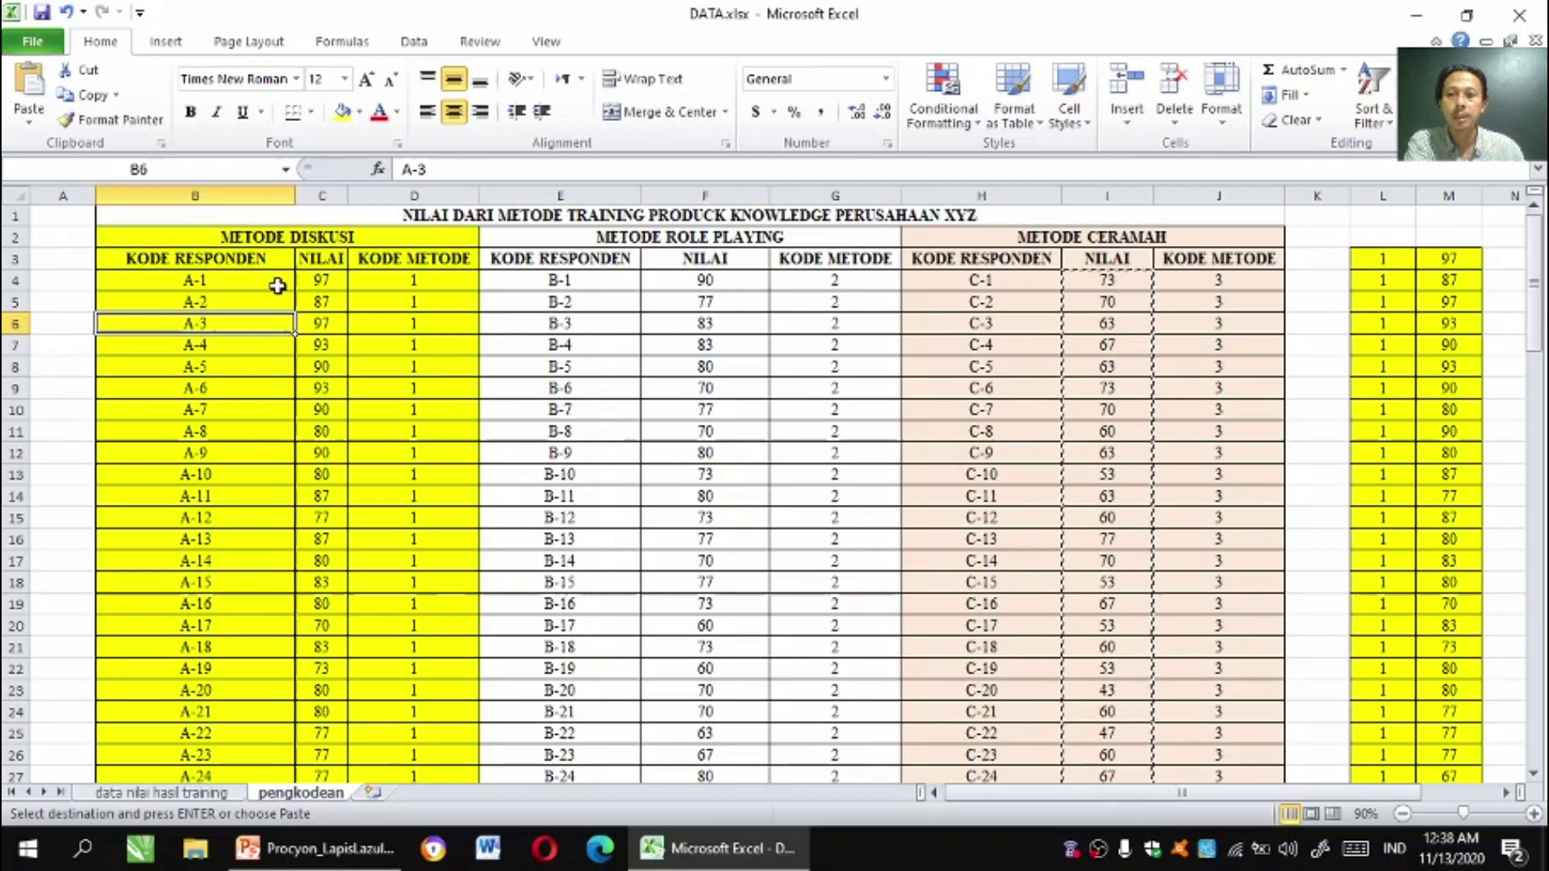
{"action": "left_click_drag", "start_coordinate": [234, 289], "coordinate": [290, 746]}
{"action": "left_click_drag", "start_coordinate": [283, 850], "coordinate": [246, 729]}
{"action": "left_click", "coordinate": [235, 716]}
{"action": "left_click", "coordinate": [227, 734]}
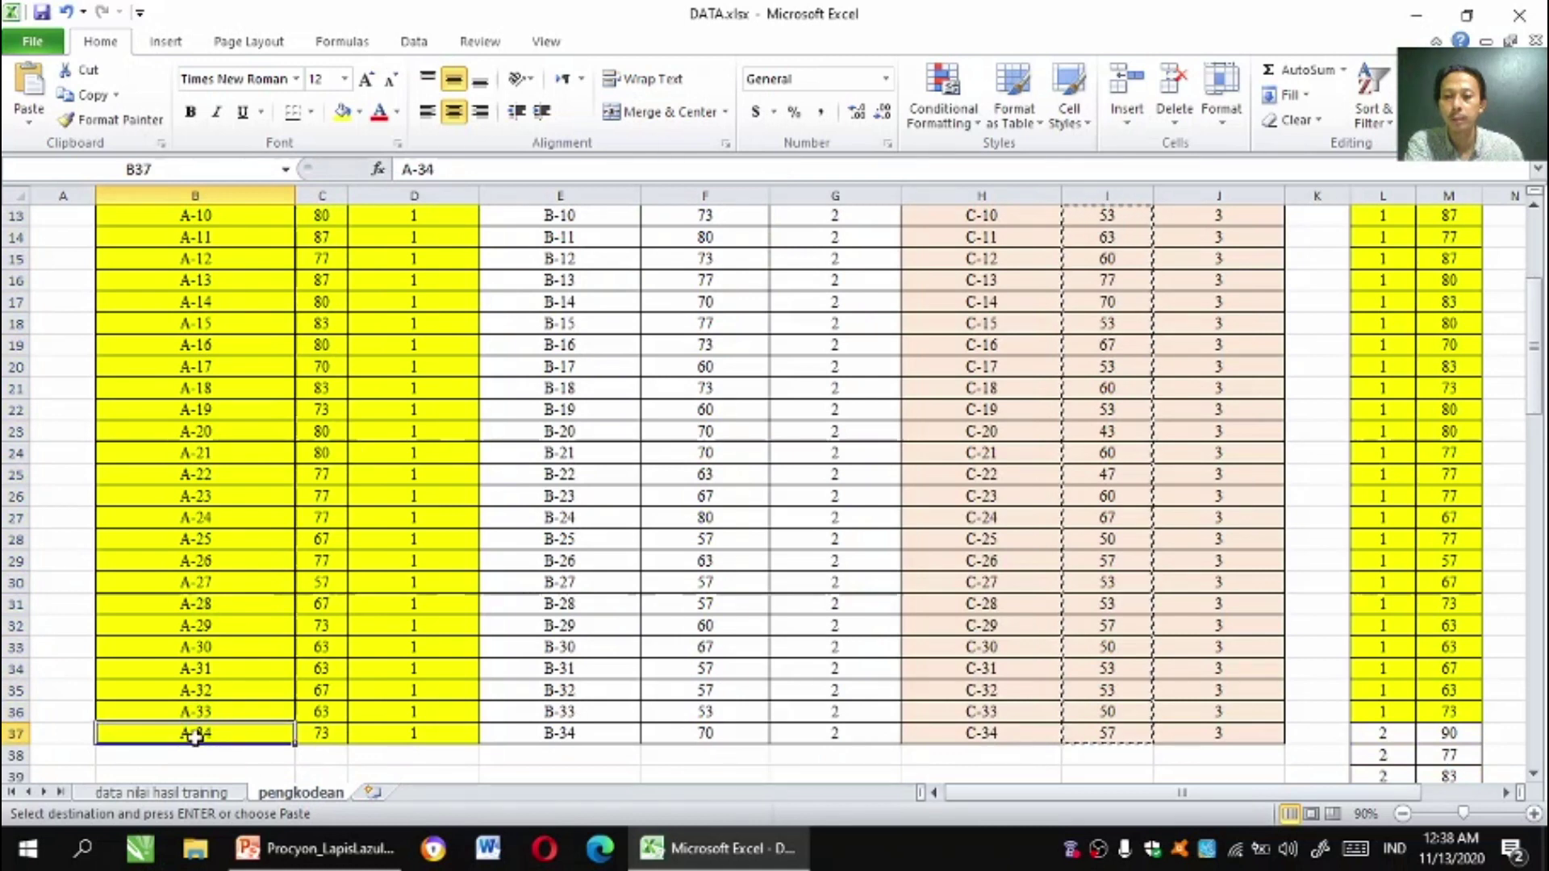
{"action": "key", "text": "Escape"}
{"action": "left_click", "coordinate": [546, 736]}
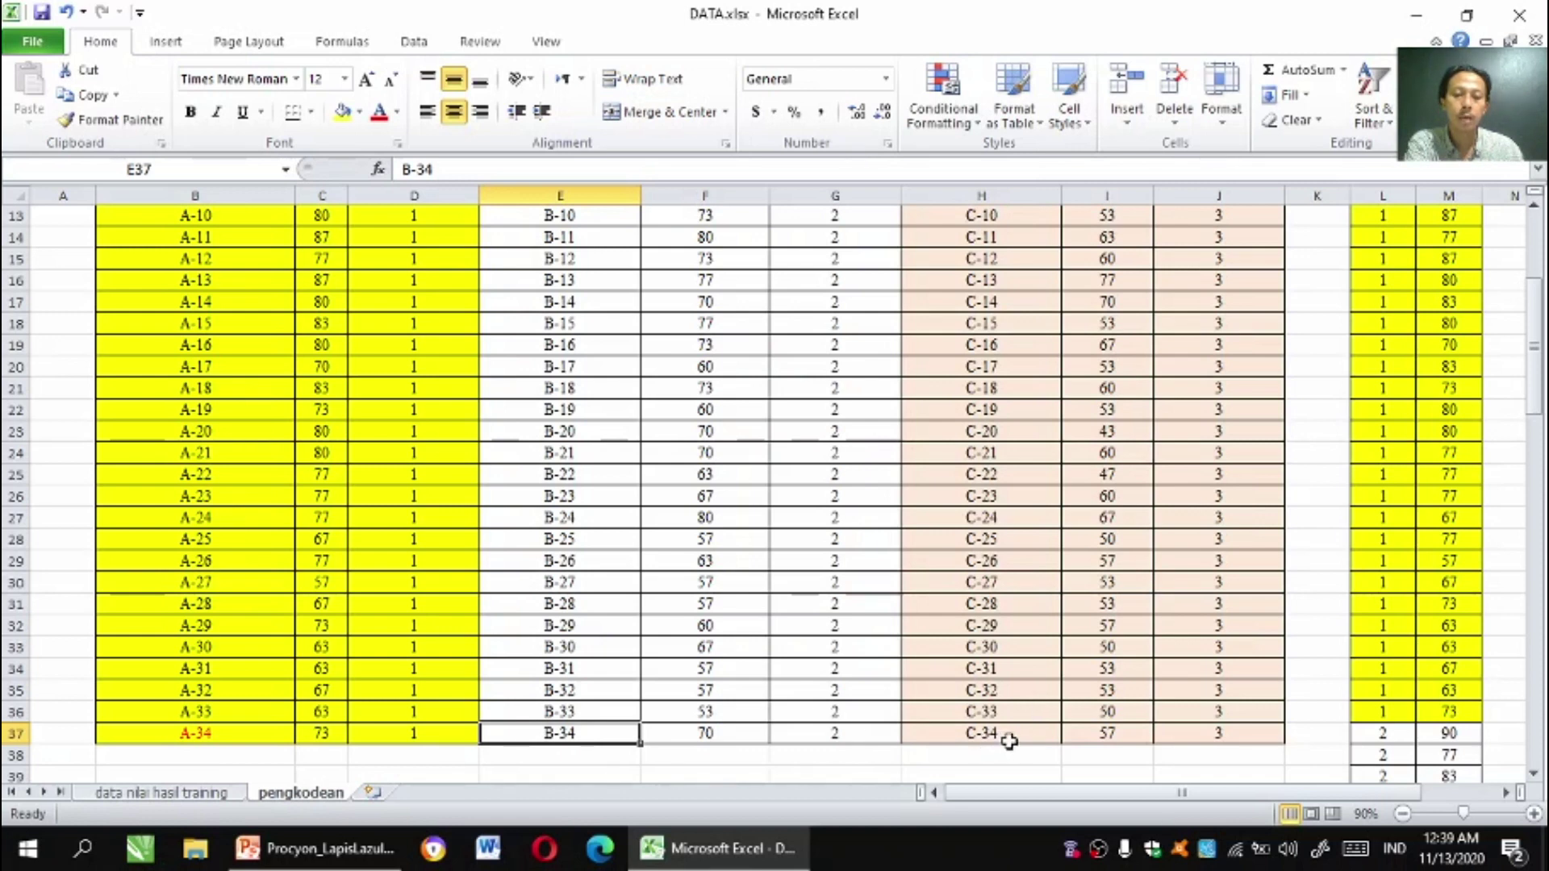
{"action": "scroll", "coordinate": [1011, 737], "scroll_direction": "up", "scroll_amount": 4}
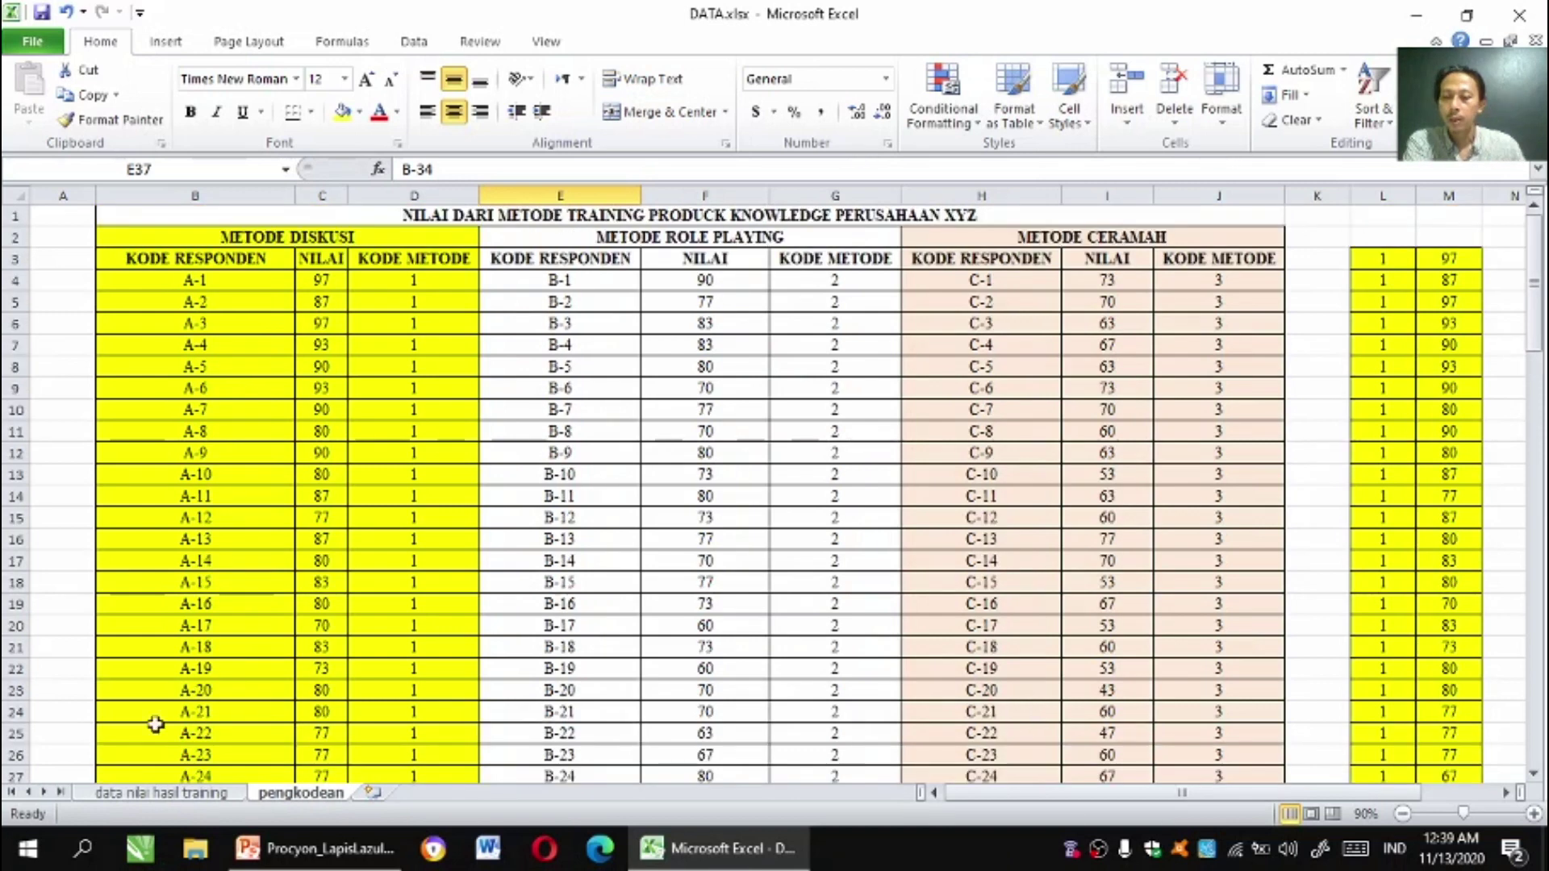
Launch IBM SPSS Statistics 23 and dismiss its startup dialog to work in an empty dataset.
{"action": "left_click", "coordinate": [84, 850]}
{"action": "type", "text": "s"}
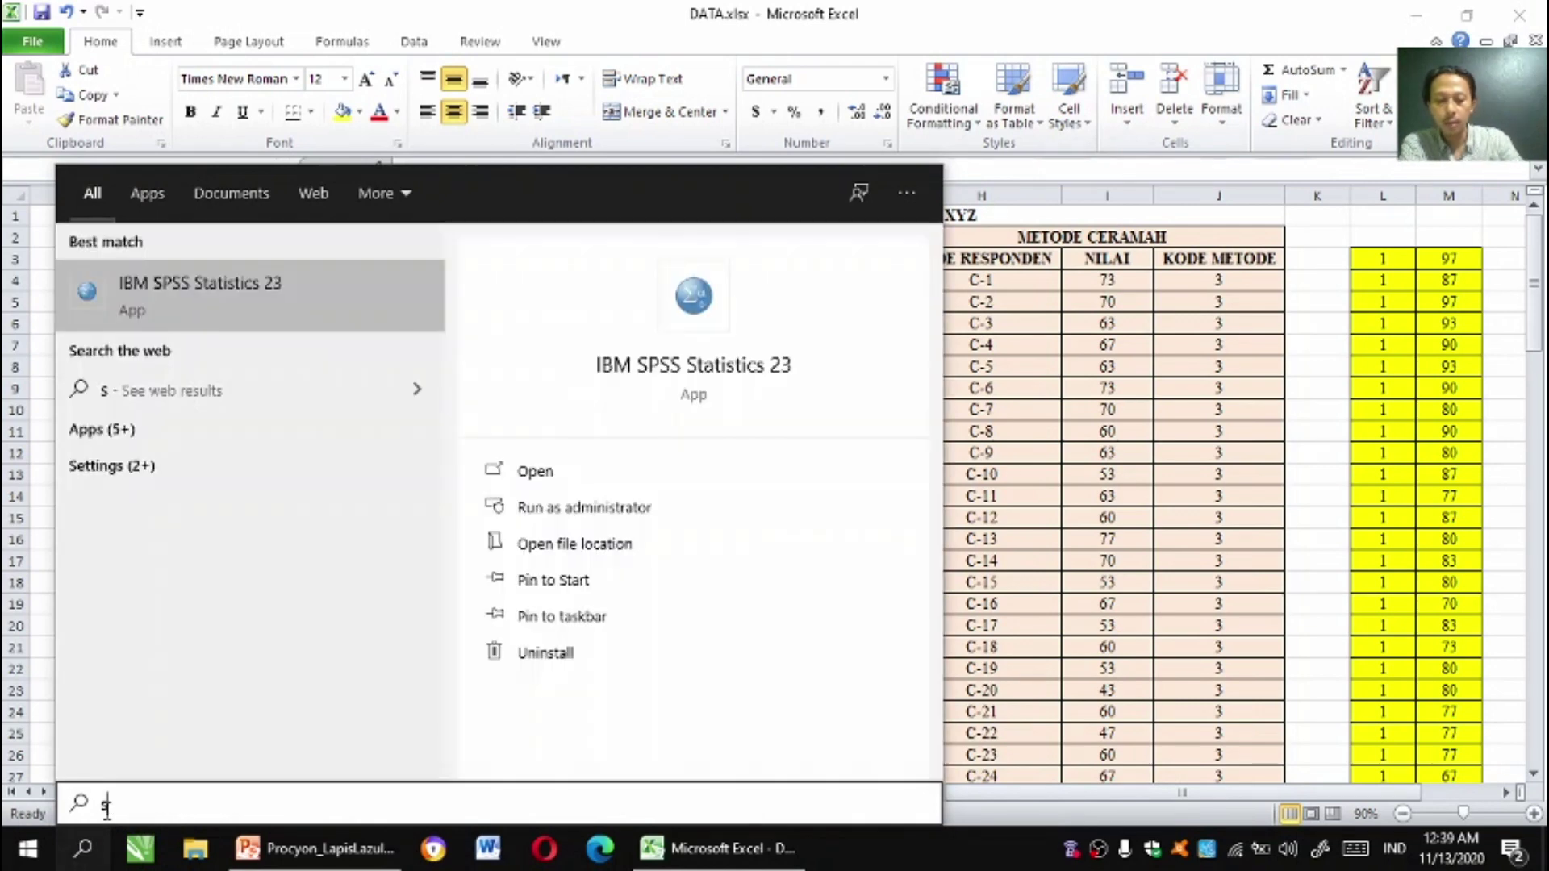
{"action": "type", "text": "pss"}
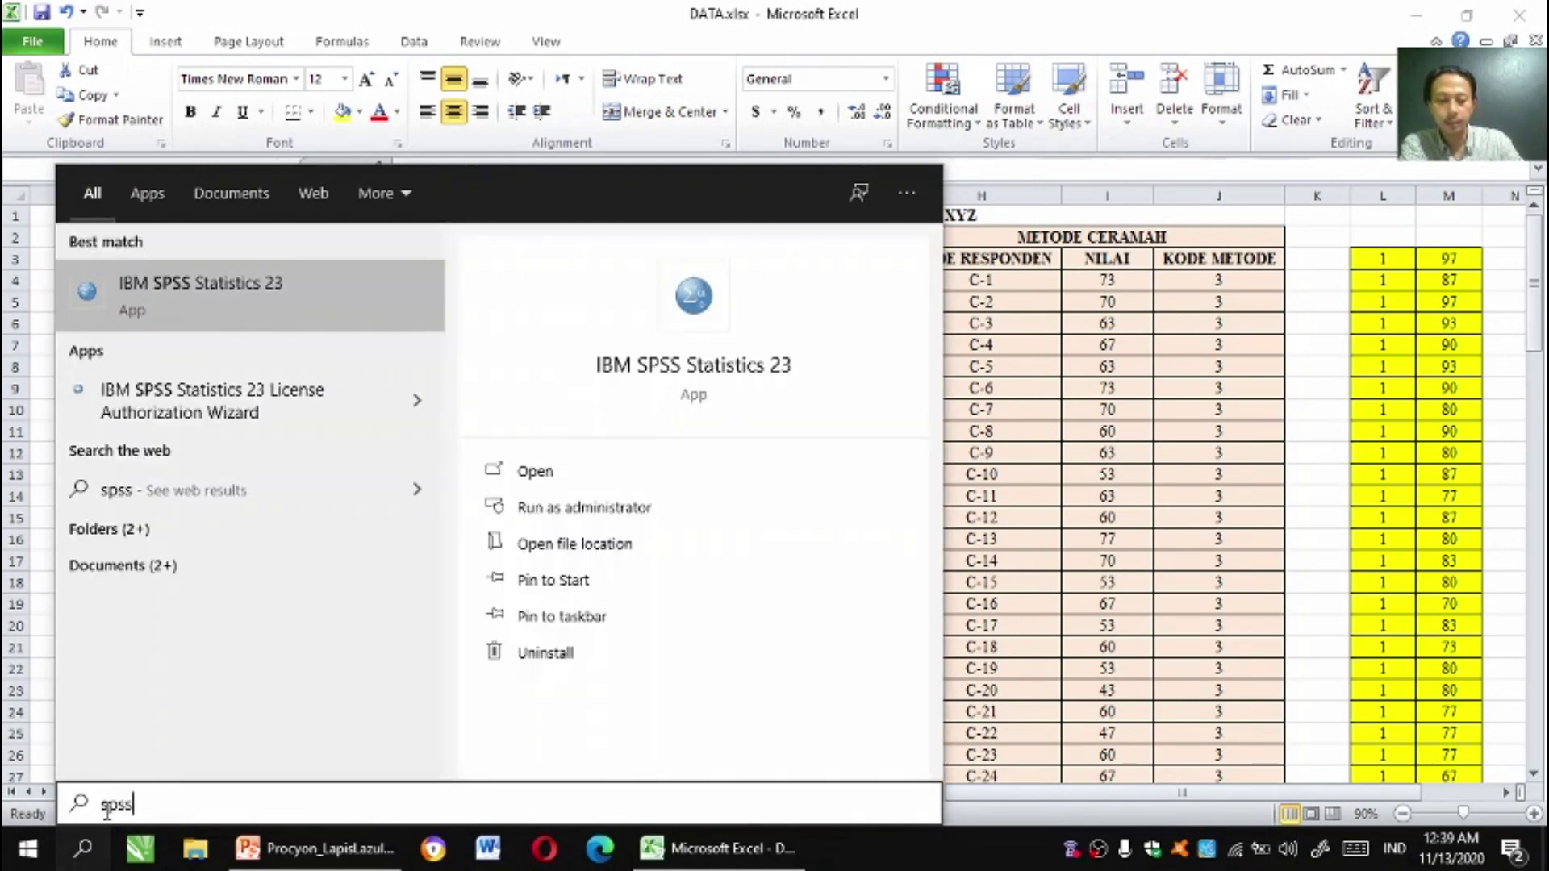
{"action": "key", "text": "Return"}
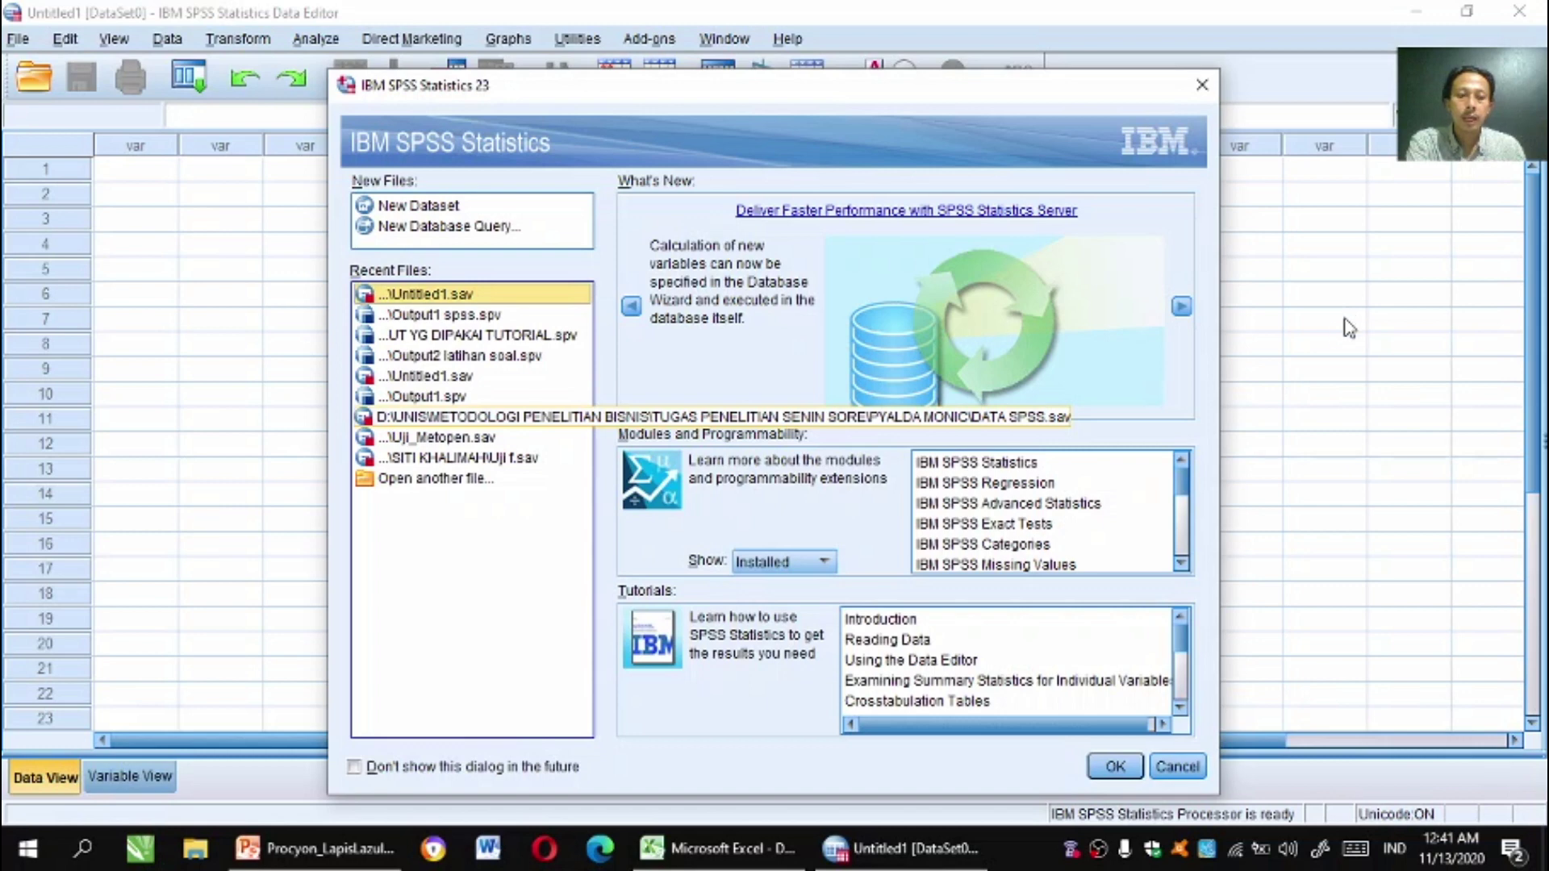
{"action": "left_click", "coordinate": [1178, 769]}
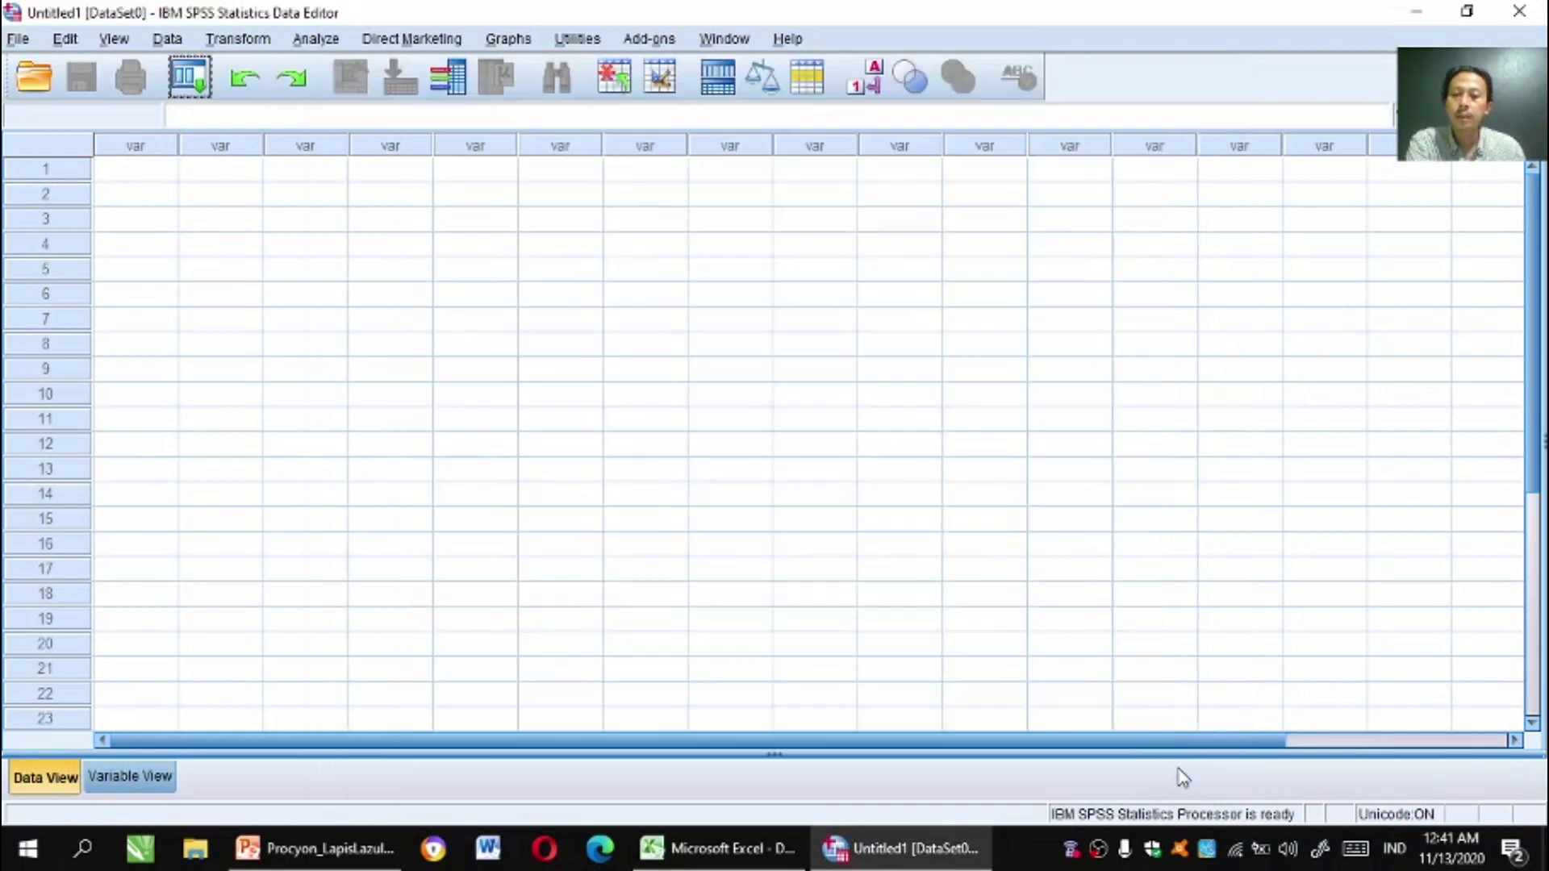
Define two variables named X and Y in the first two rows of the dataset's variable definitions.
{"action": "left_click", "coordinate": [127, 783]}
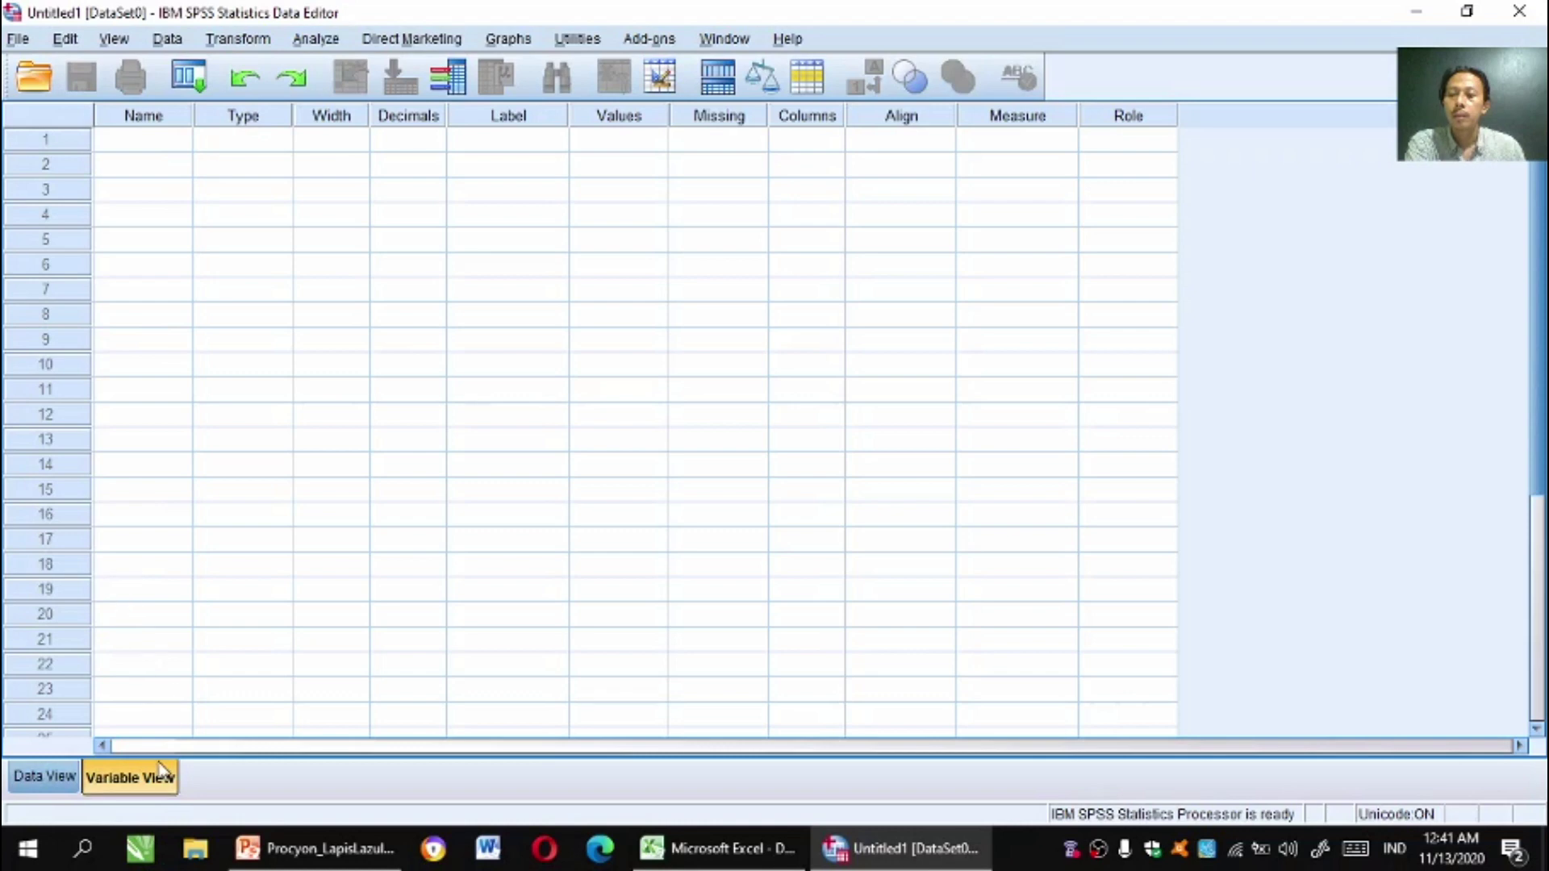
{"action": "left_click", "coordinate": [138, 147]}
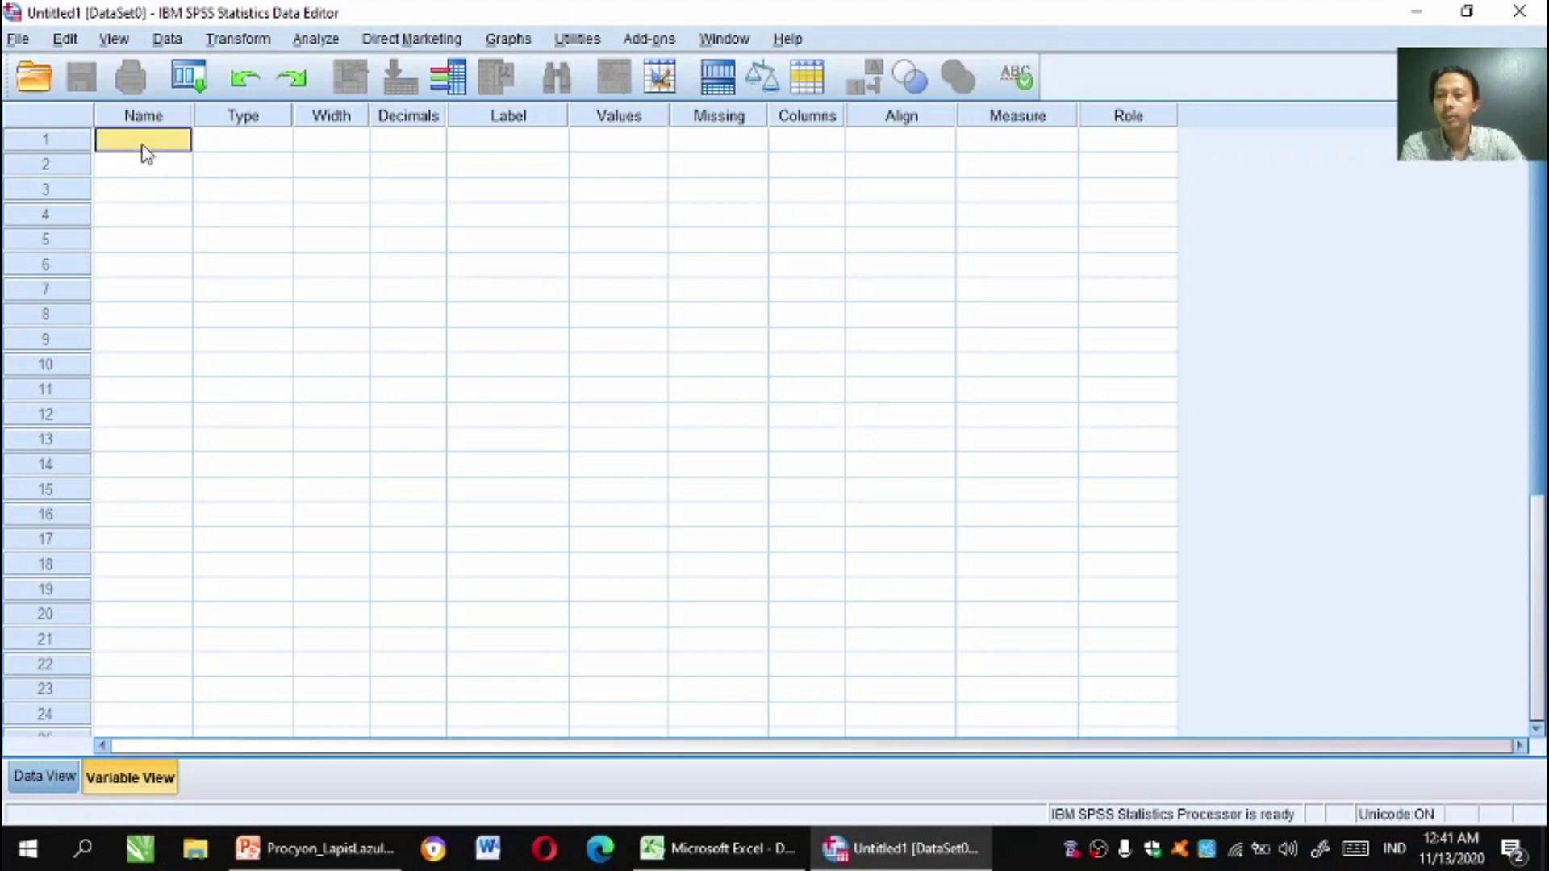
{"action": "type", "text": "x"}
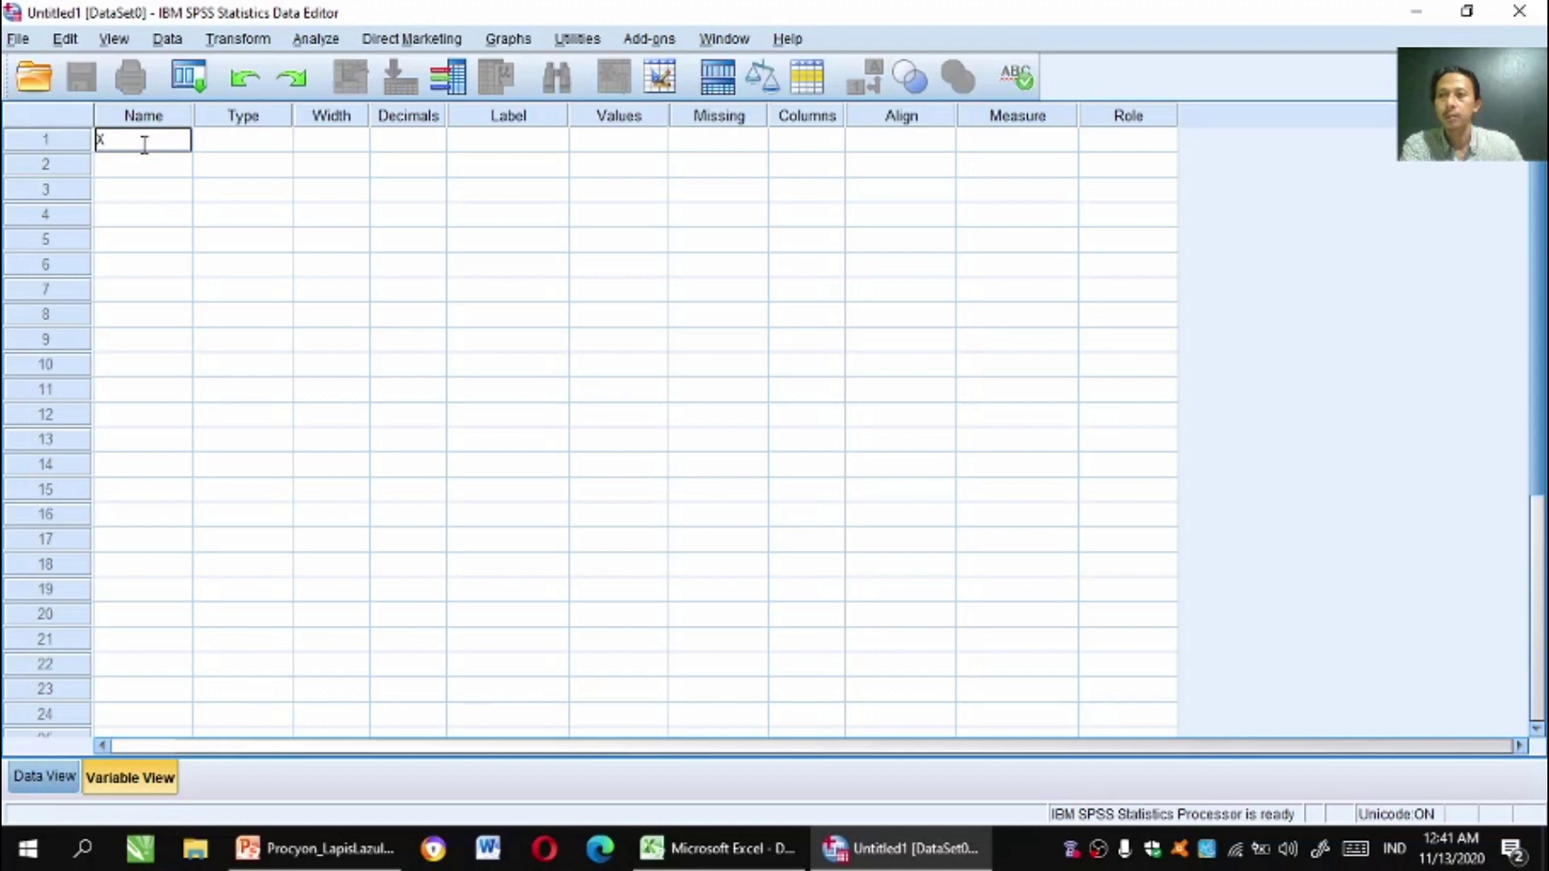
{"action": "key", "text": "Return"}
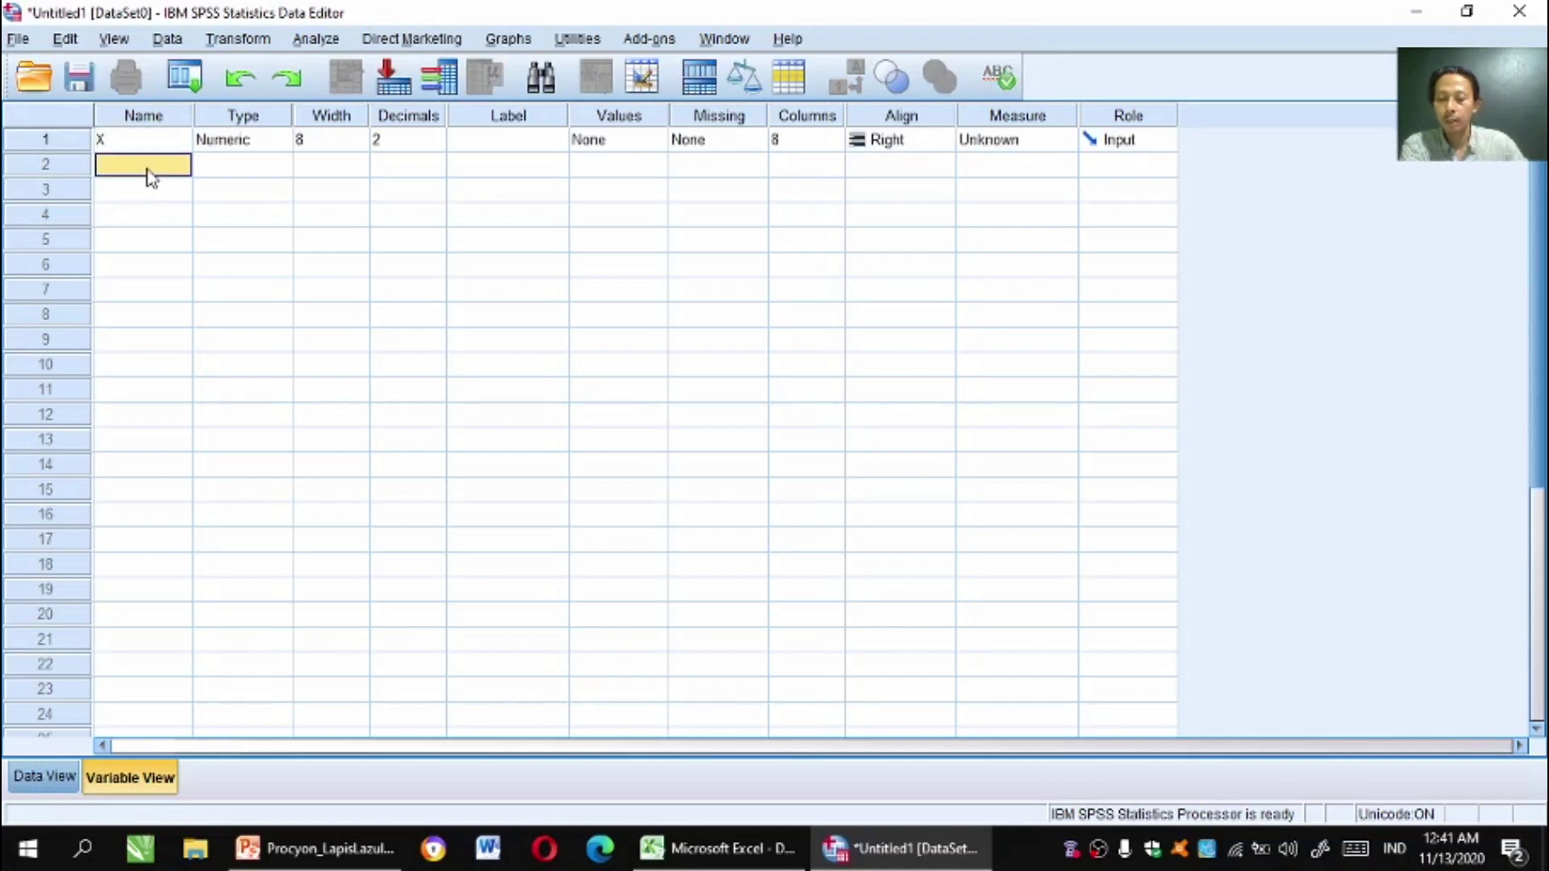
{"action": "type", "text": "Y"}
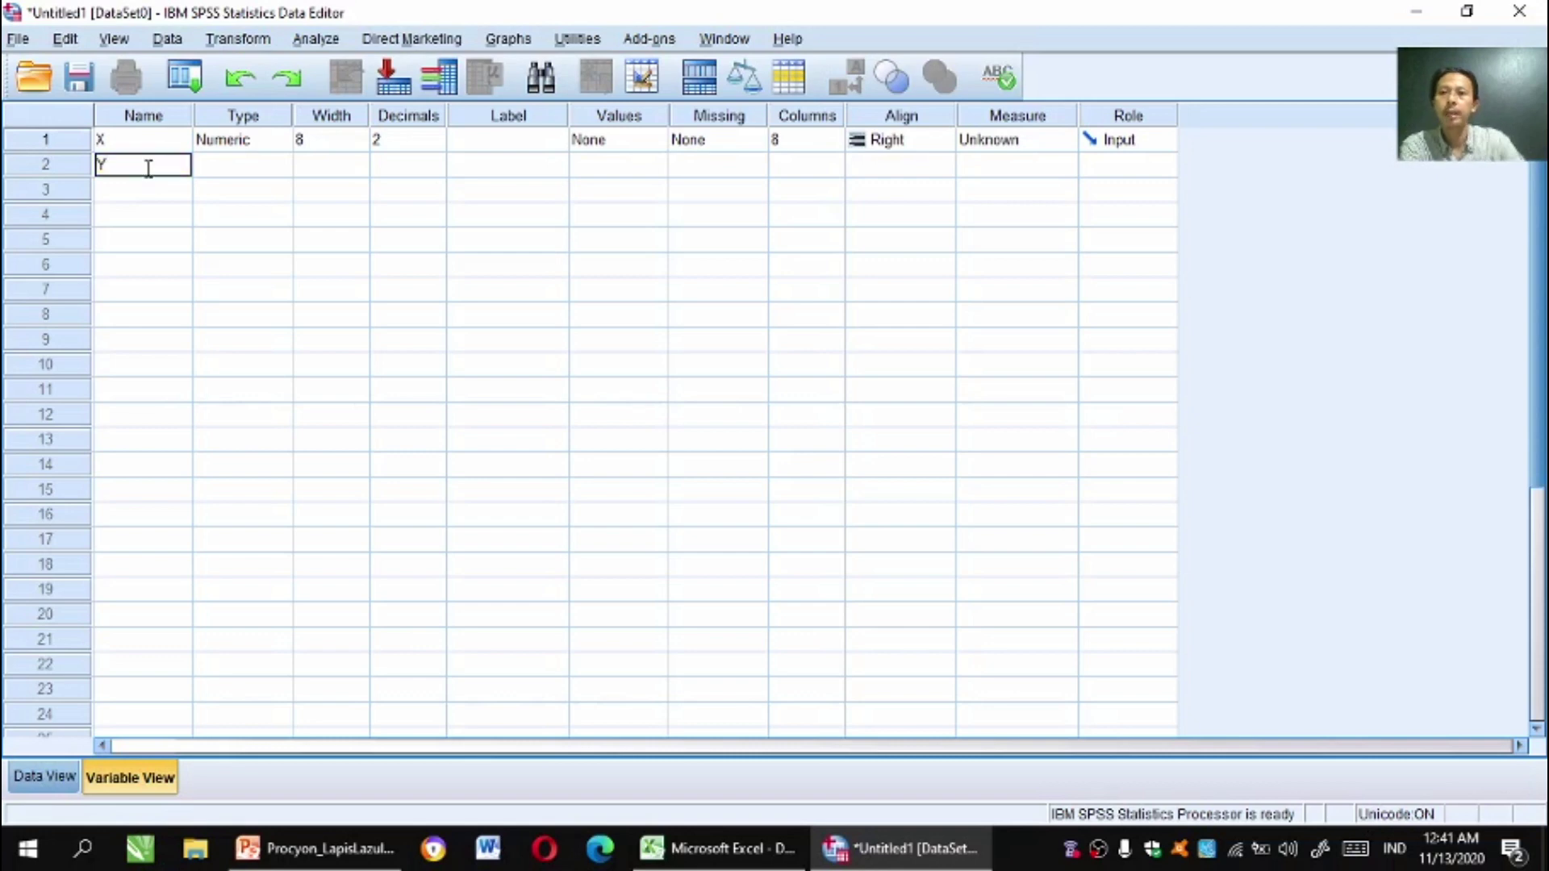
{"action": "key", "text": "Return"}
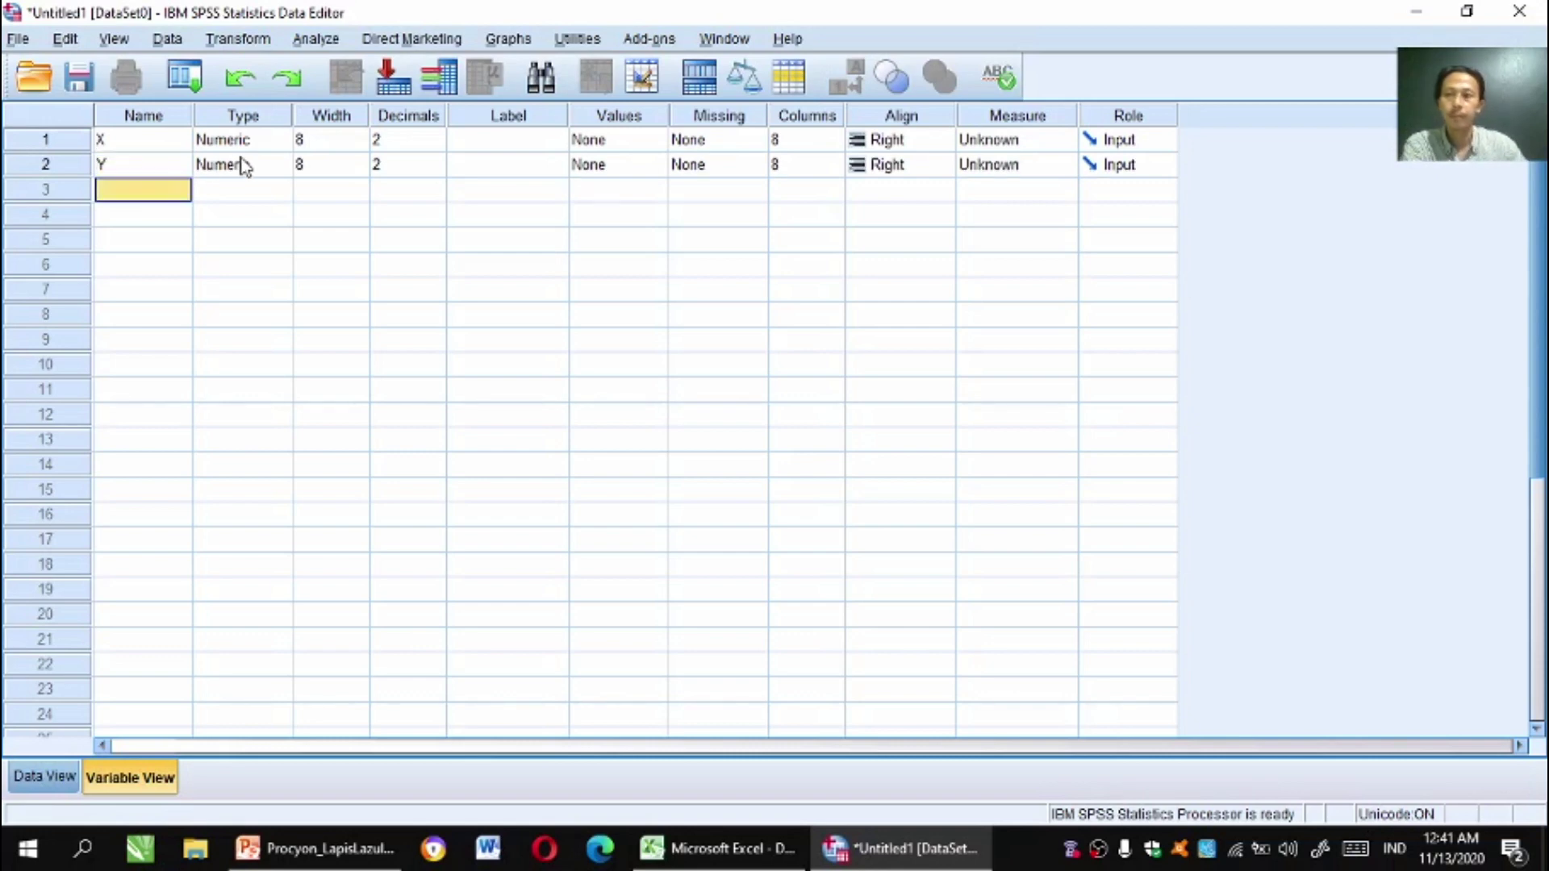
{"action": "left_click", "coordinate": [121, 139]}
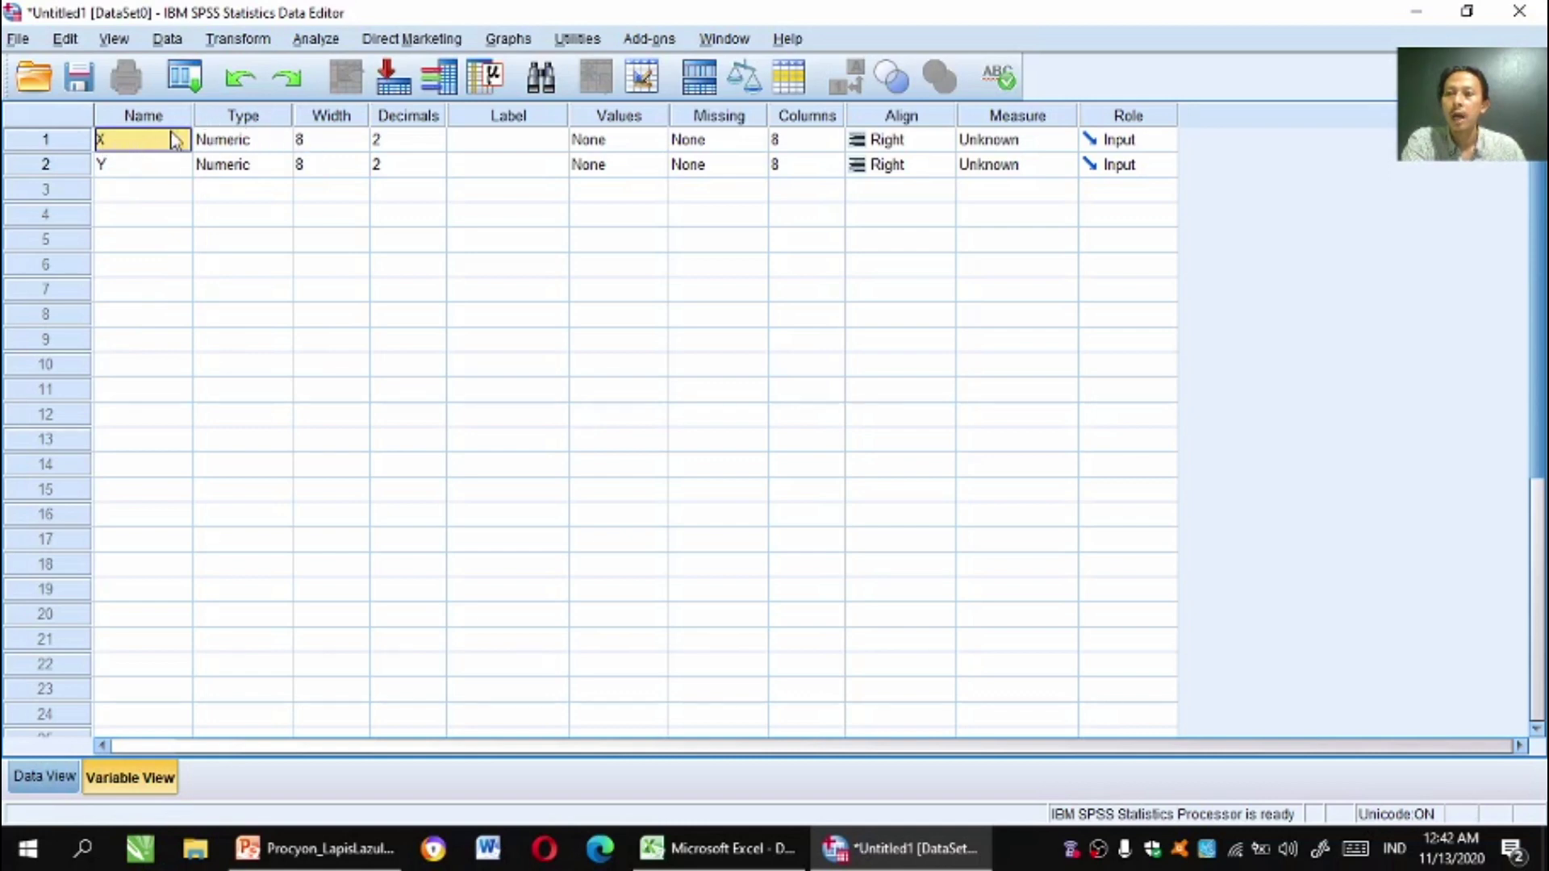
{"action": "left_click", "coordinate": [134, 166]}
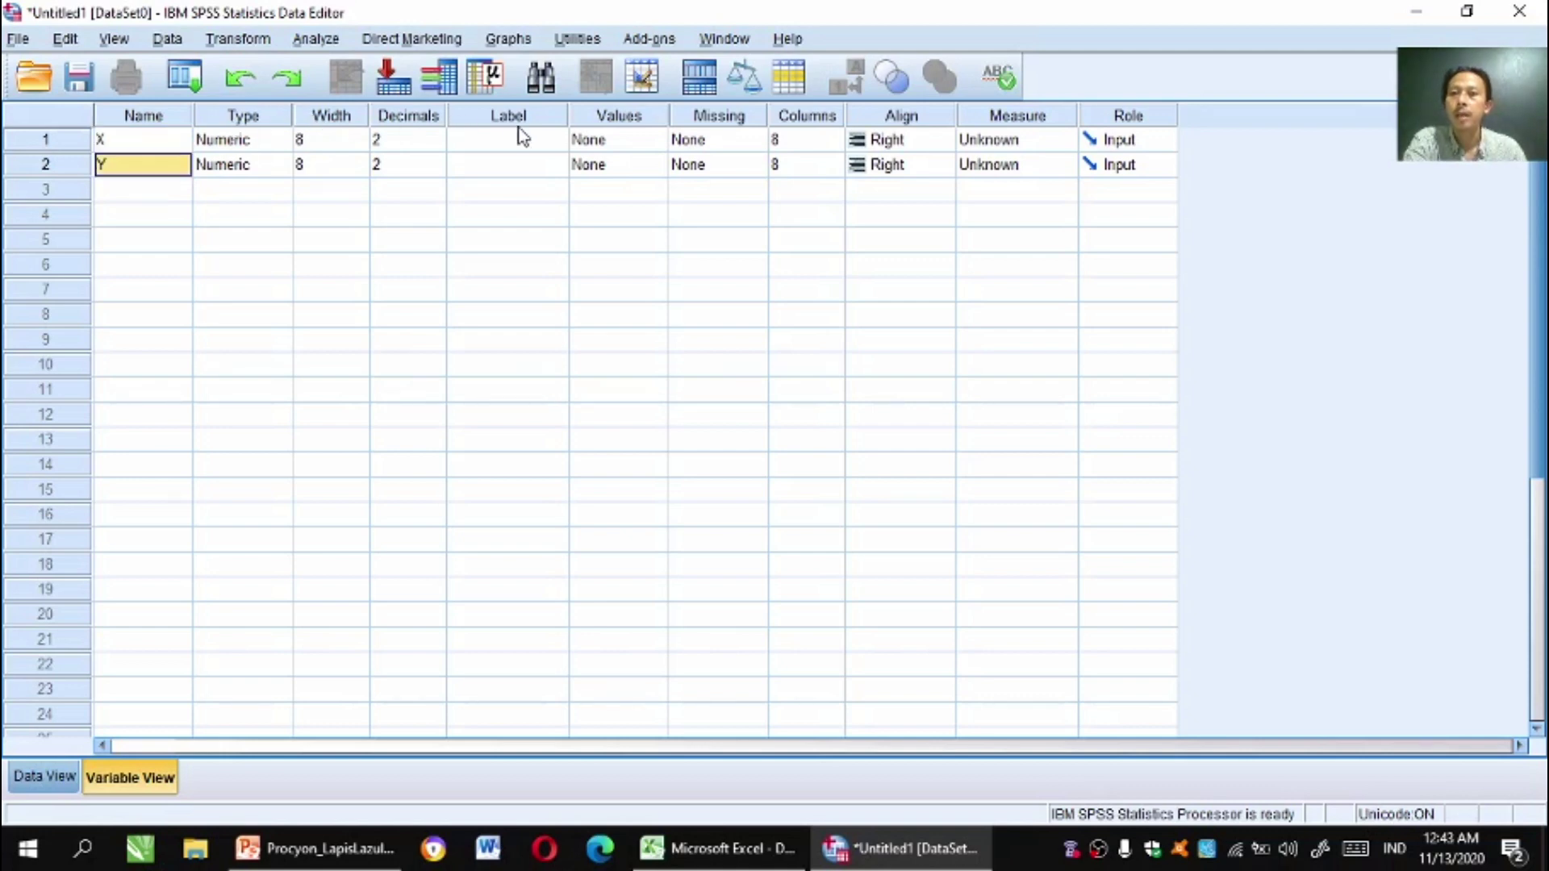
Give variable X the label Metode and variable Y the label Nilai.
{"action": "left_click", "coordinate": [484, 142]}
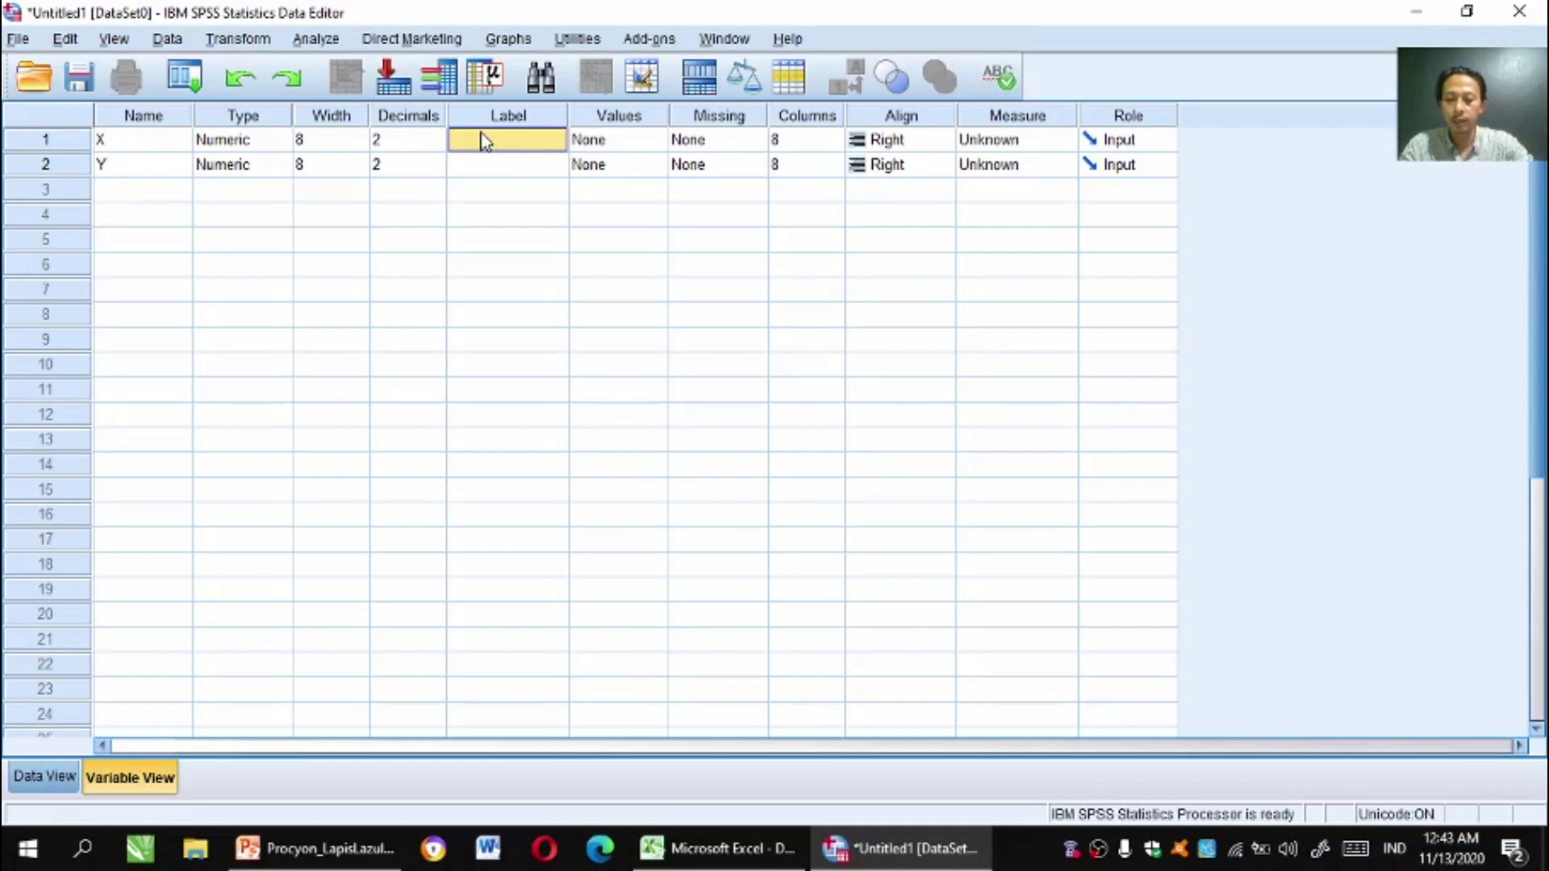
{"action": "type", "text": "Metode"}
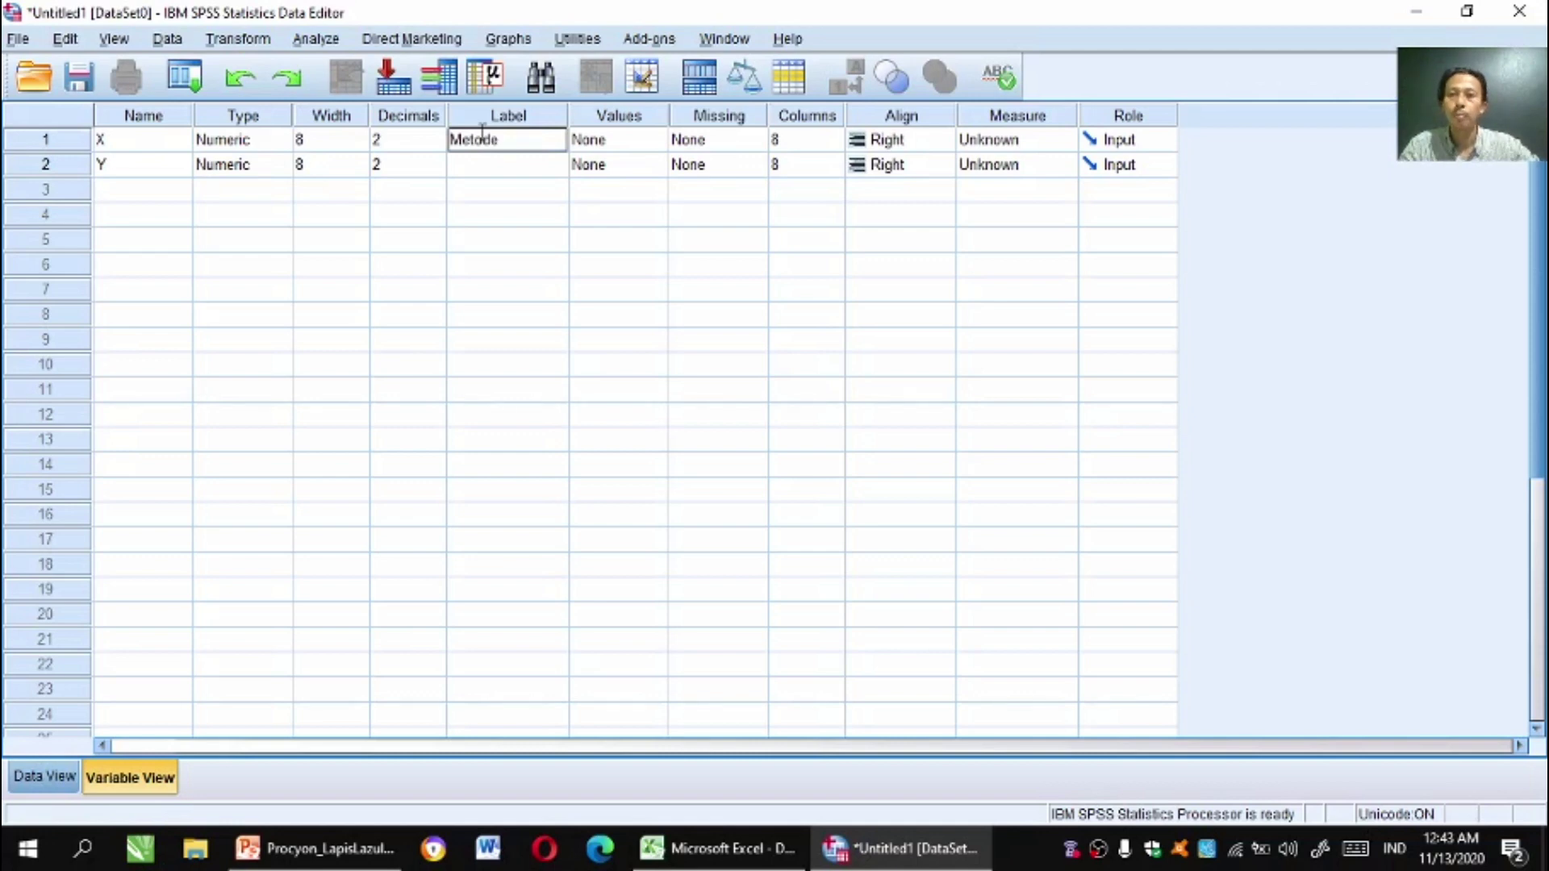
{"action": "key", "text": "Return"}
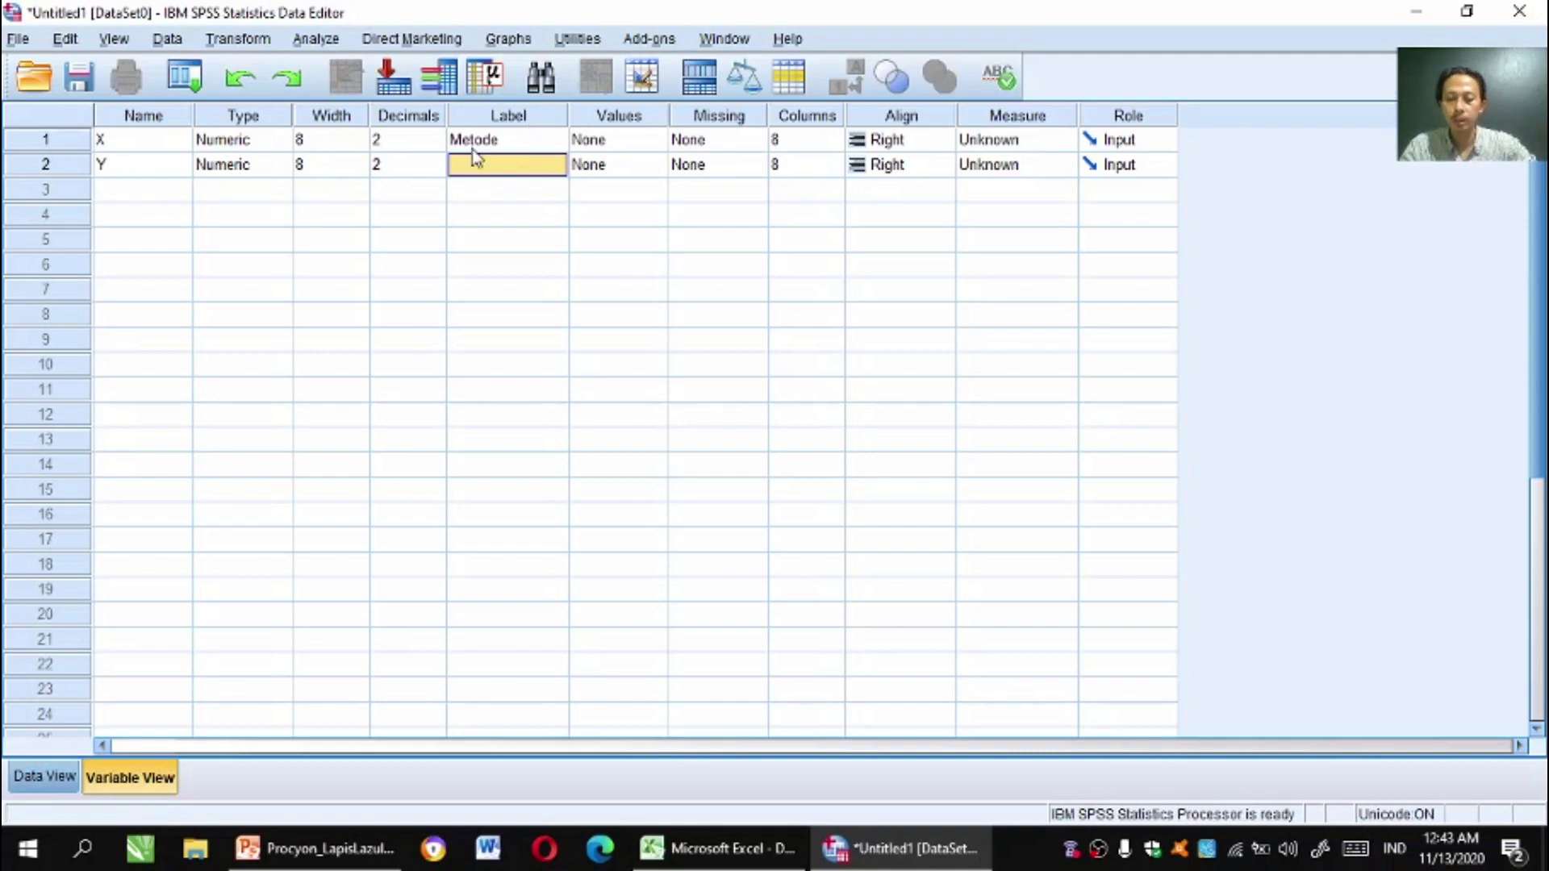
{"action": "type", "text": "Nilai"}
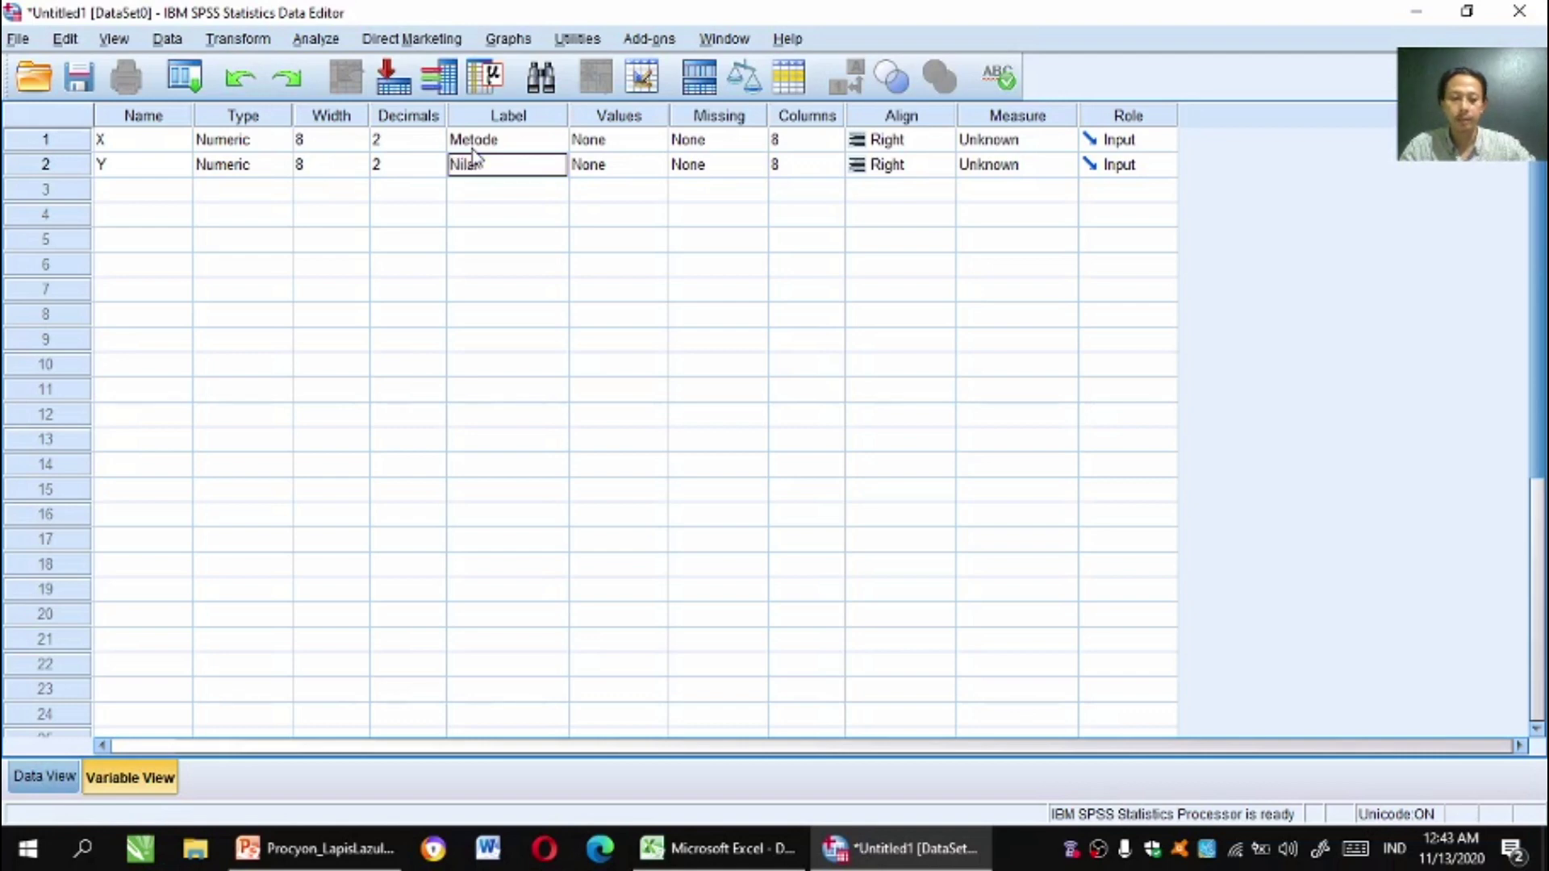
{"action": "key", "text": "Return"}
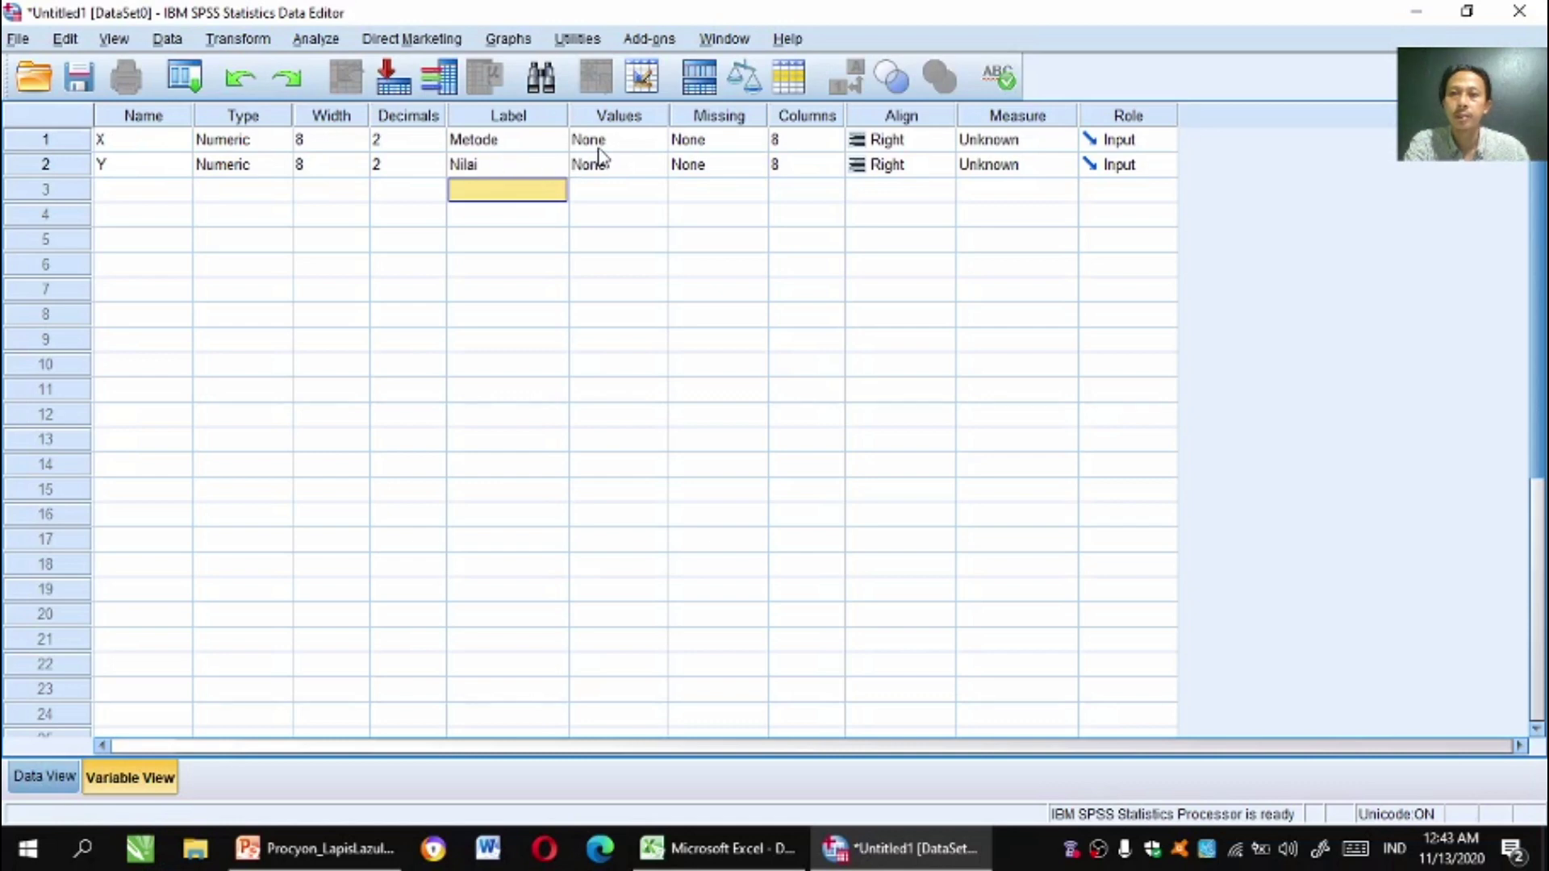
Open the value labels of variable X and add the value 1 with the label Metode Diskusi.
{"action": "left_click", "coordinate": [649, 144]}
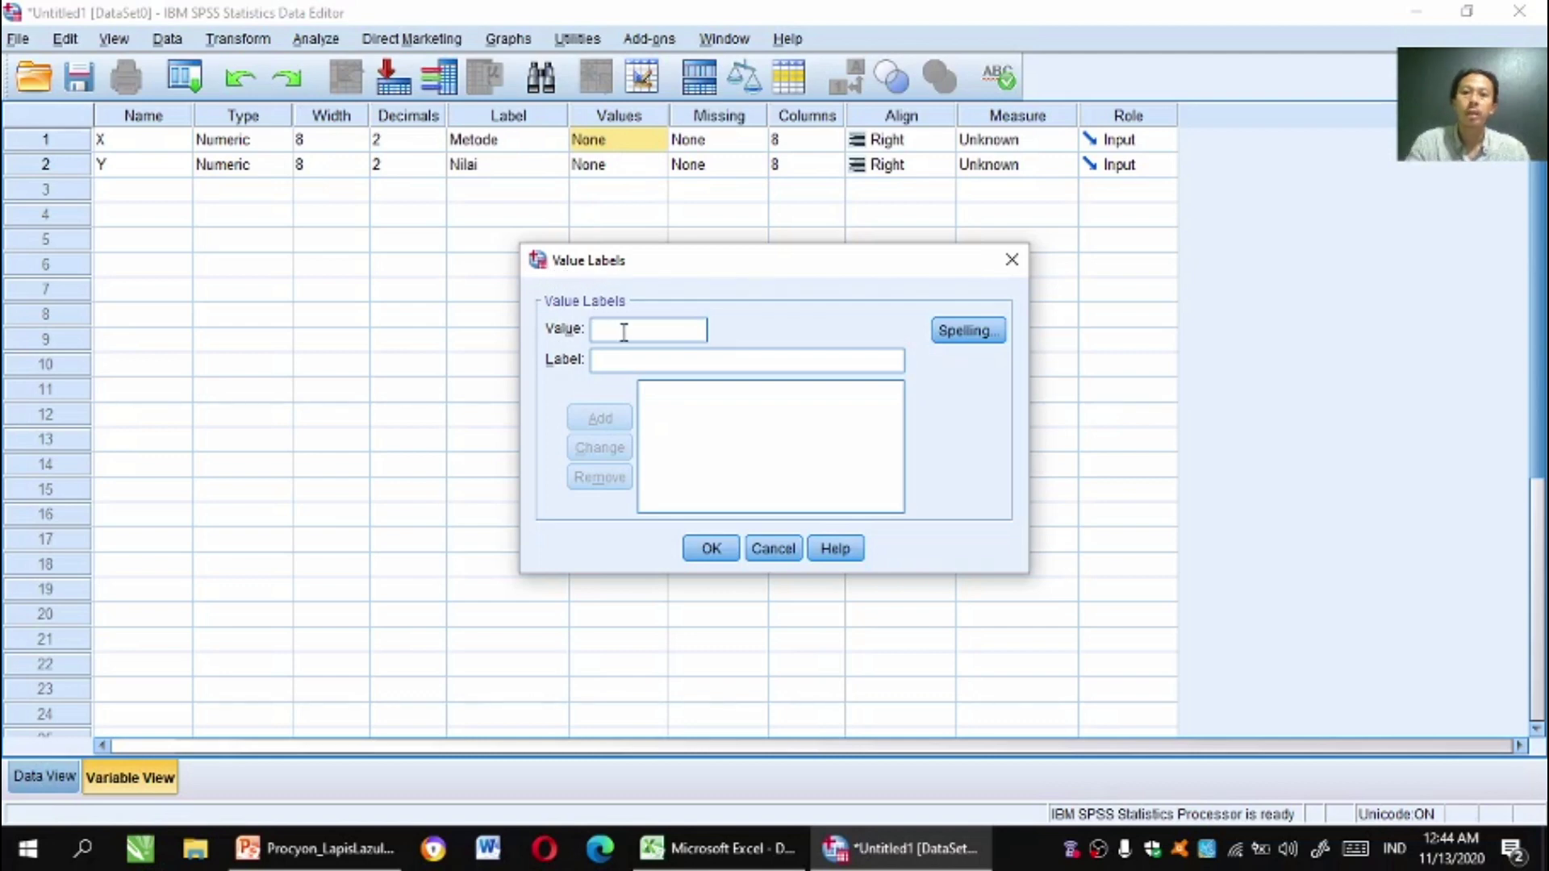
{"action": "type", "text": "1"}
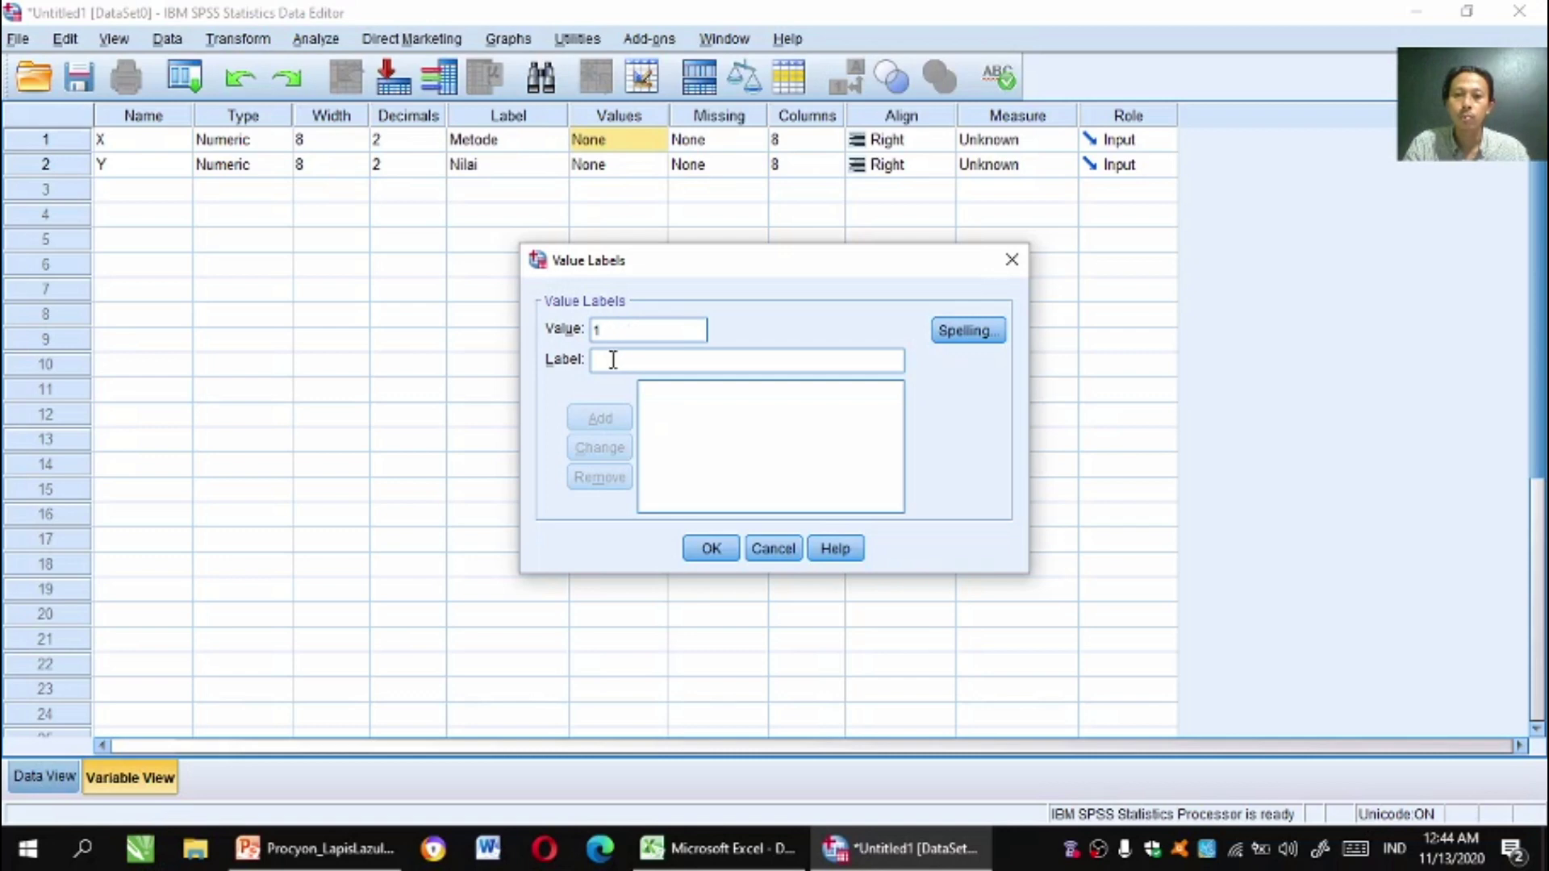
{"action": "left_click", "coordinate": [613, 359]}
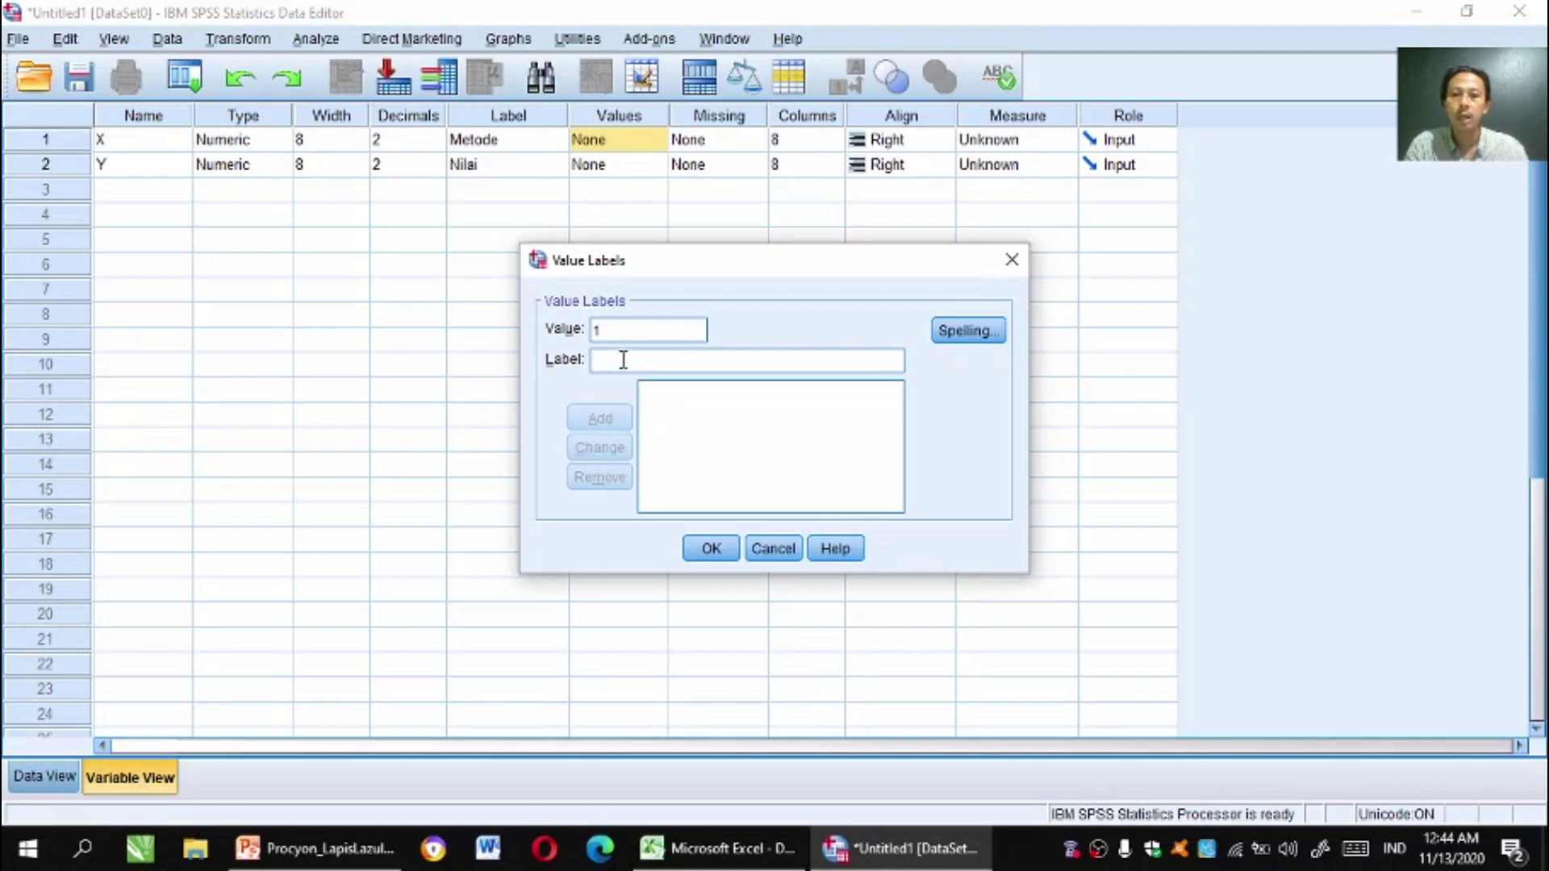
{"action": "type", "text": "Metode Diskusi"}
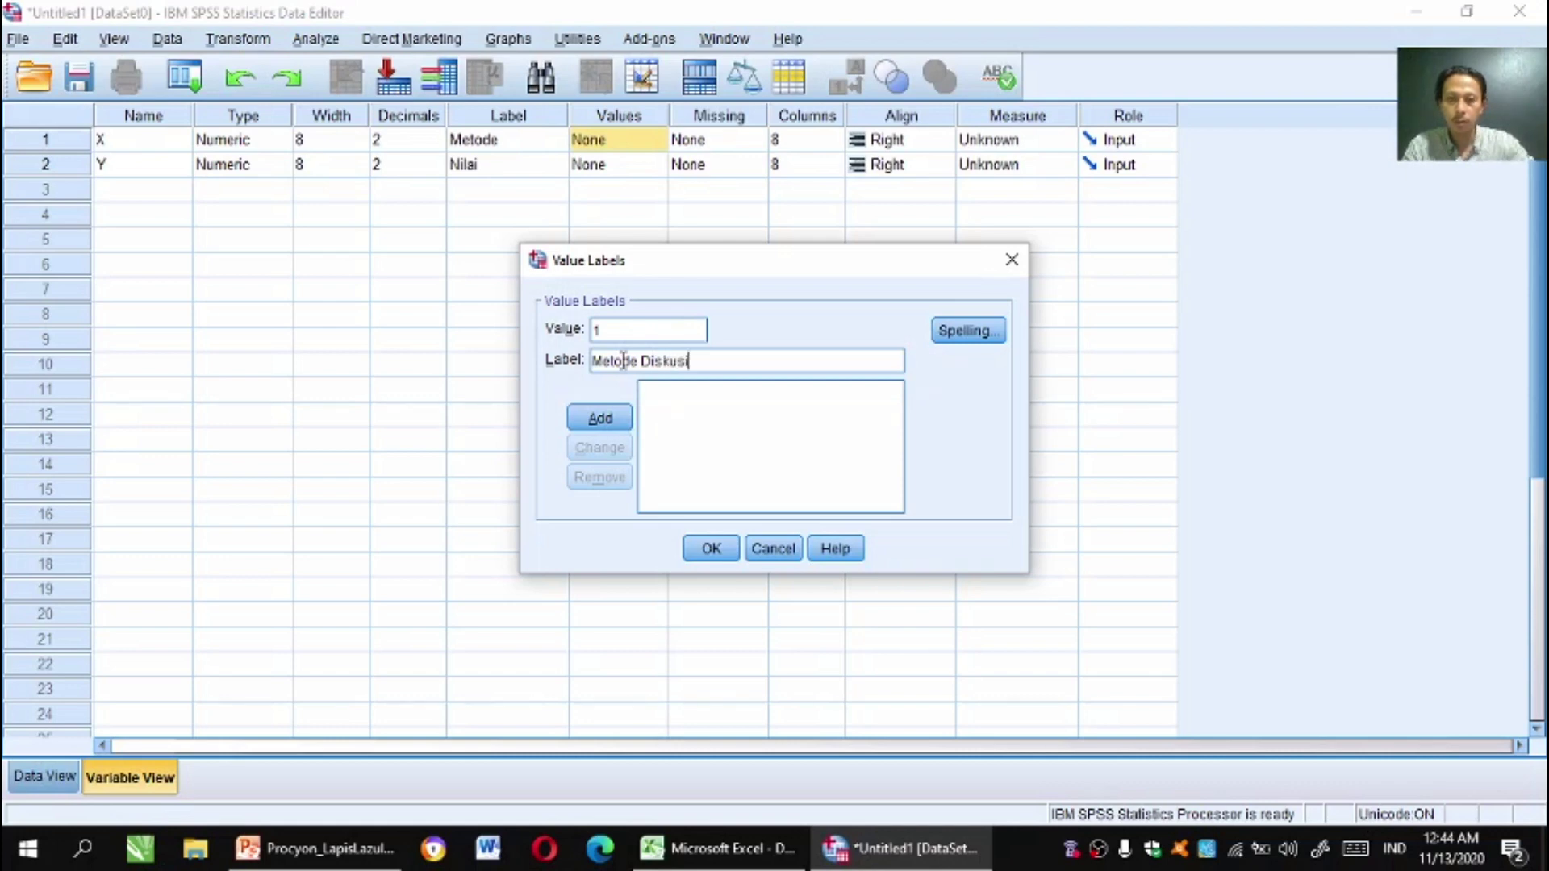
{"action": "left_click", "coordinate": [598, 425]}
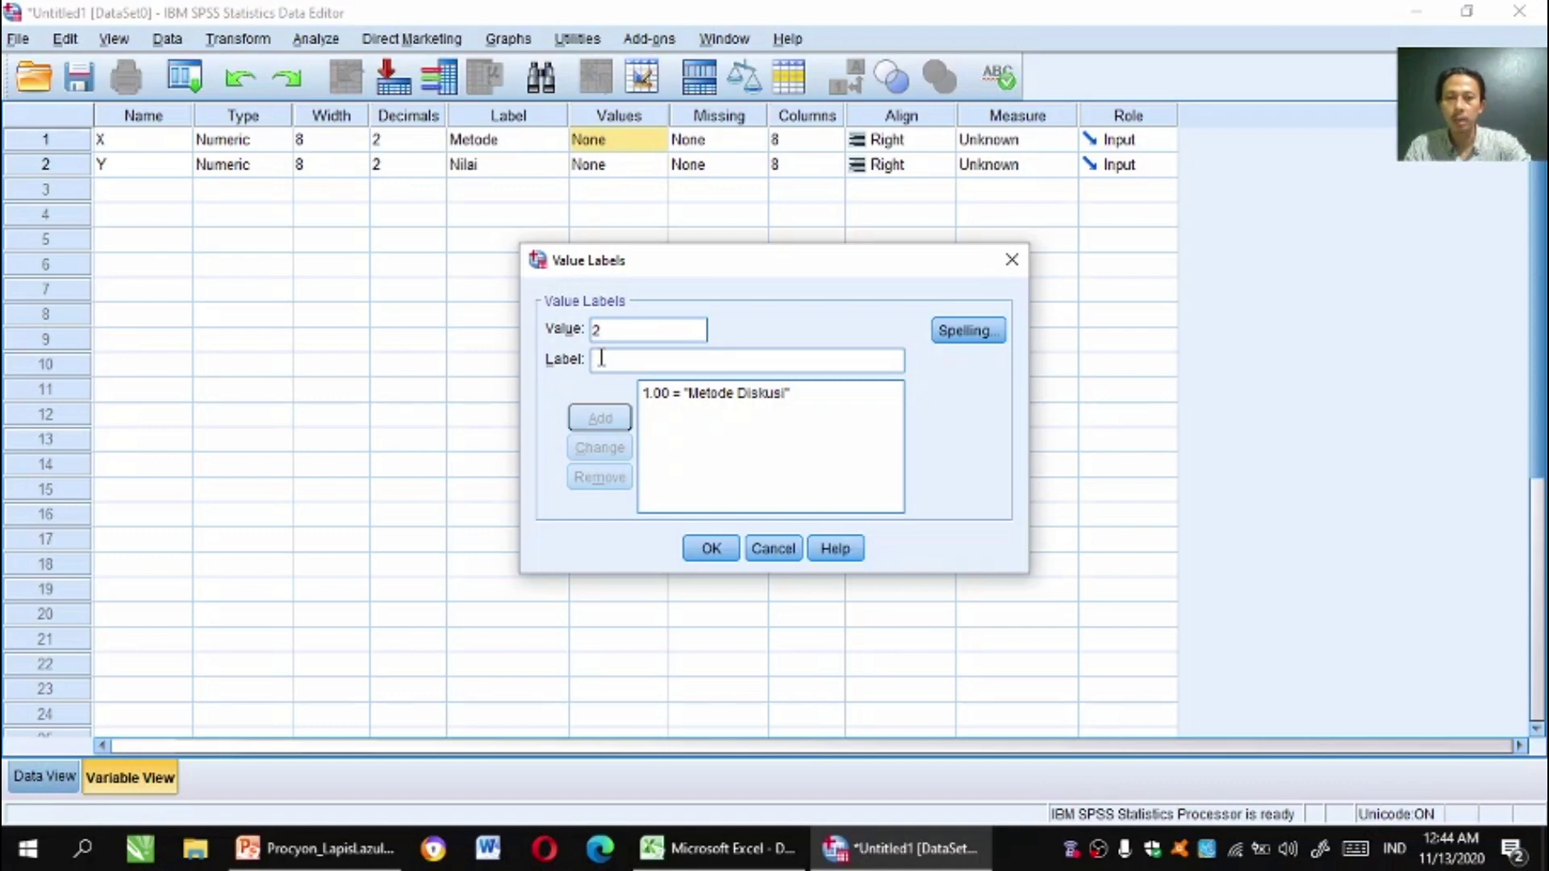
Add the value labels 2 = Role Playing and 3 = Ceramah for variable X and accept the definitions.
{"action": "left_click", "coordinate": [601, 358]}
{"action": "type", "text": "Role Playing"}
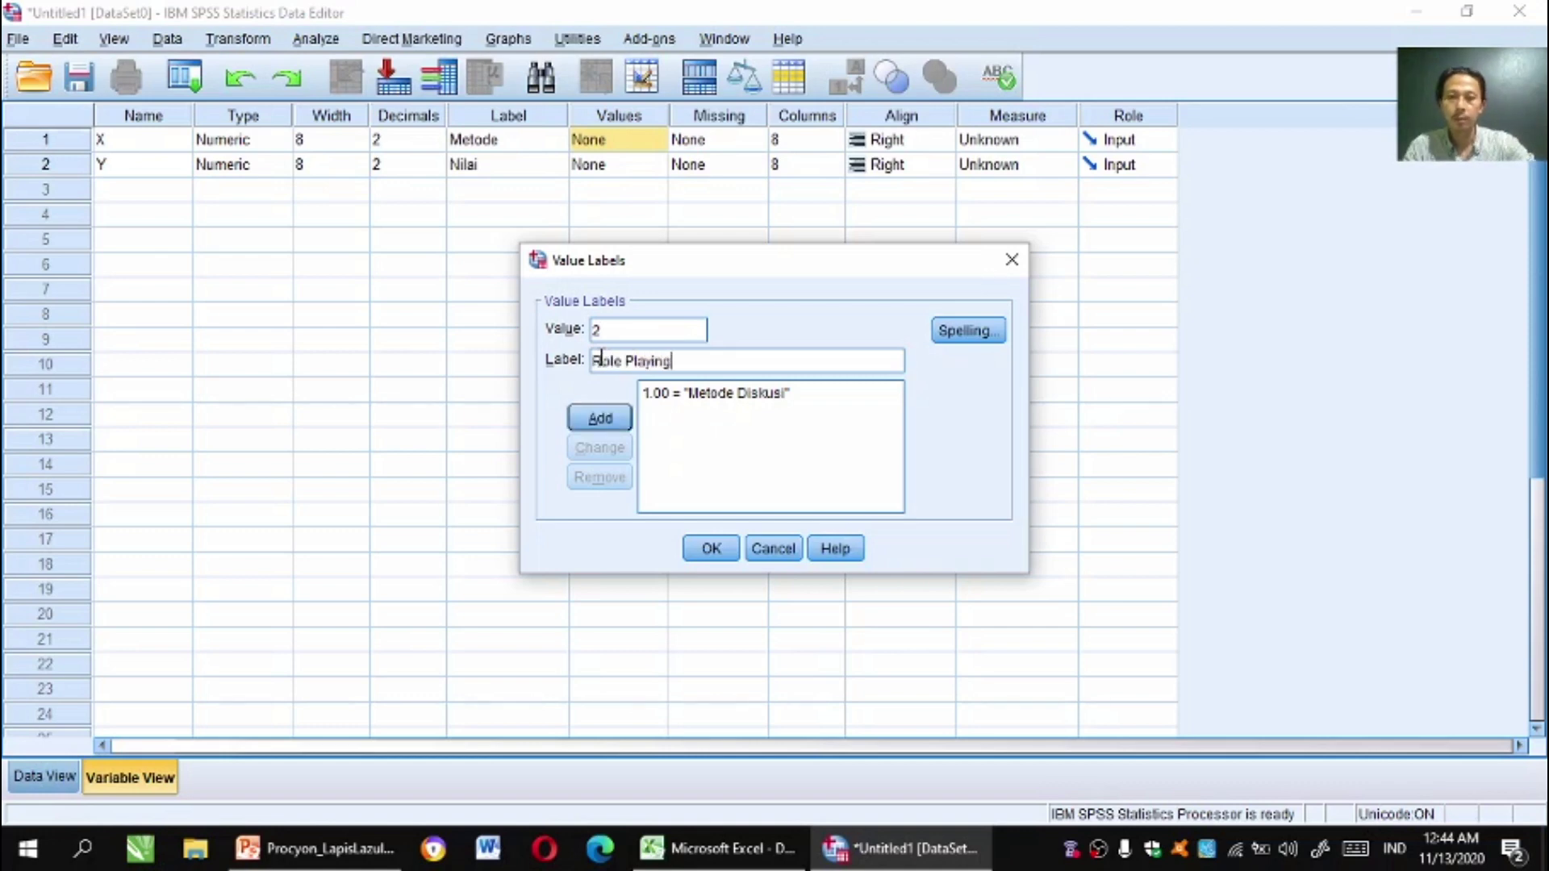
{"action": "left_click", "coordinate": [610, 421]}
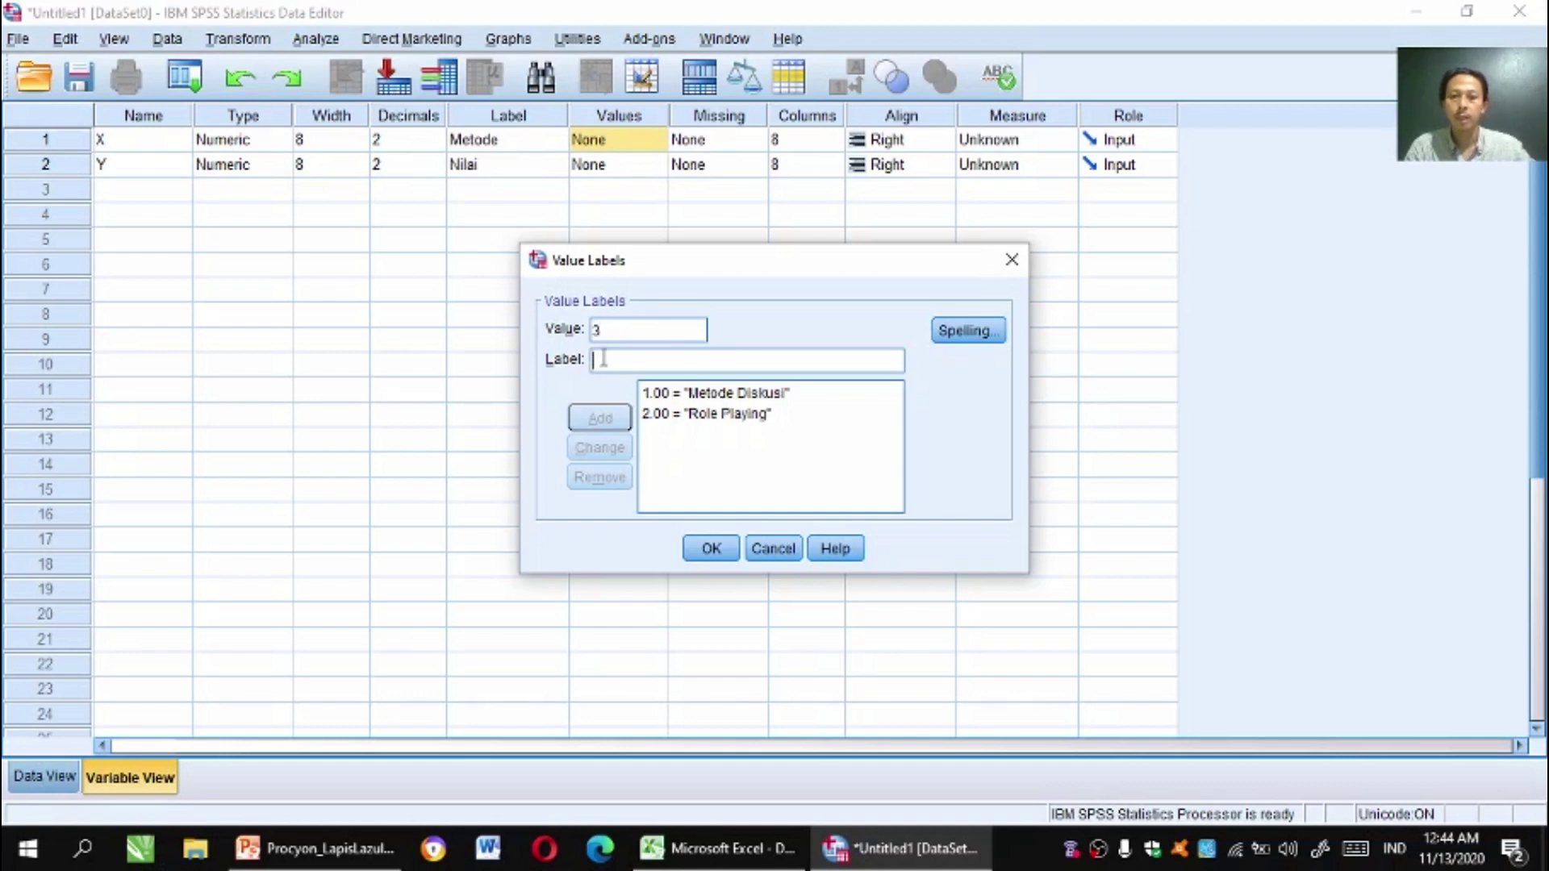
{"action": "type", "text": "Ce"}
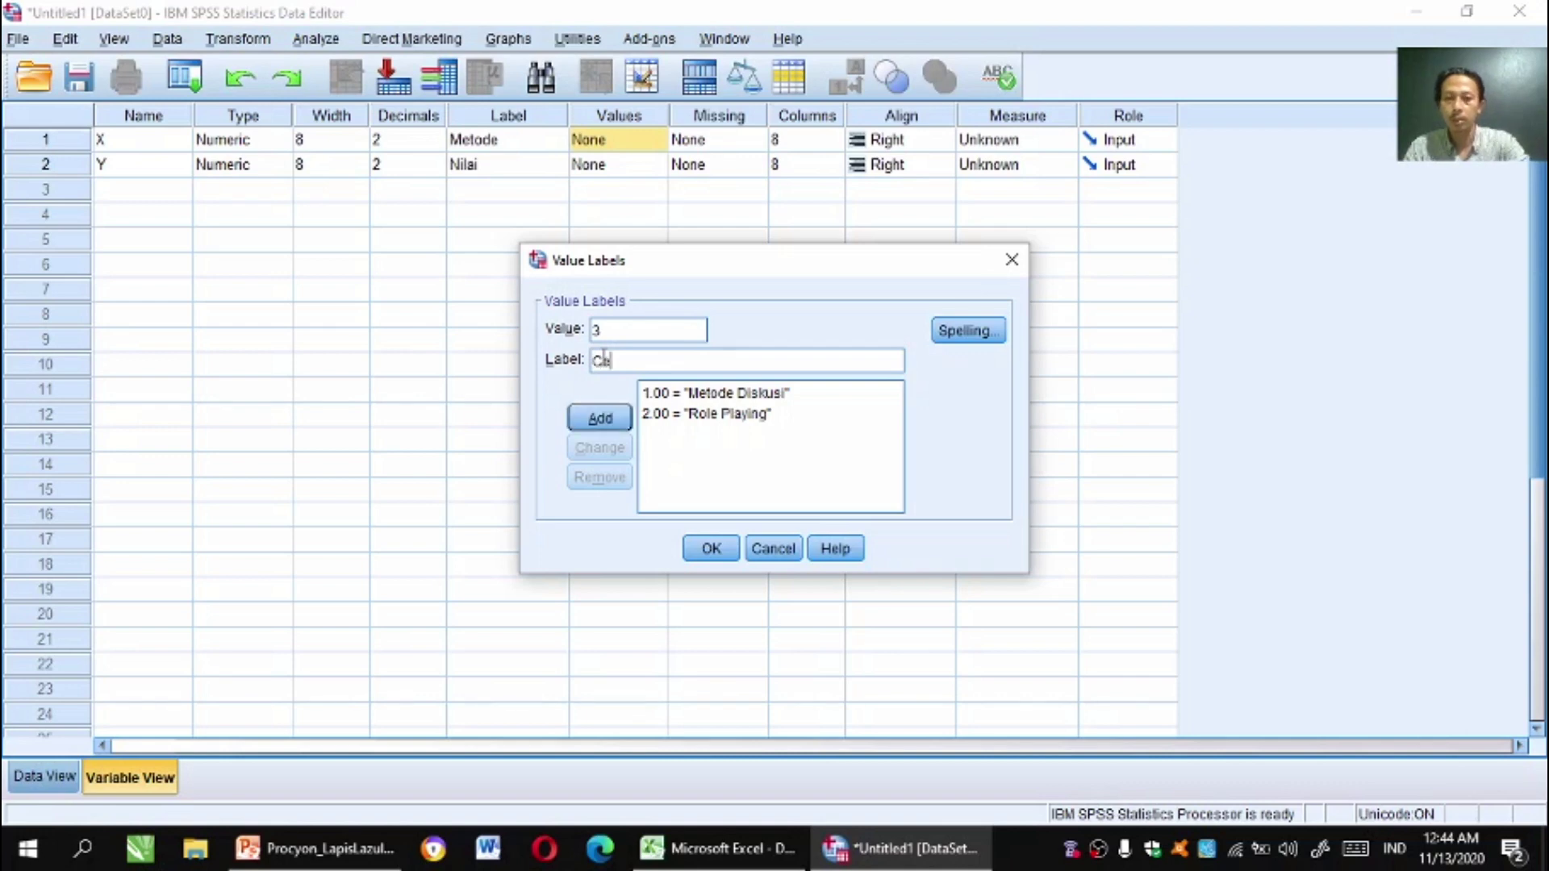
{"action": "type", "text": "ramah"}
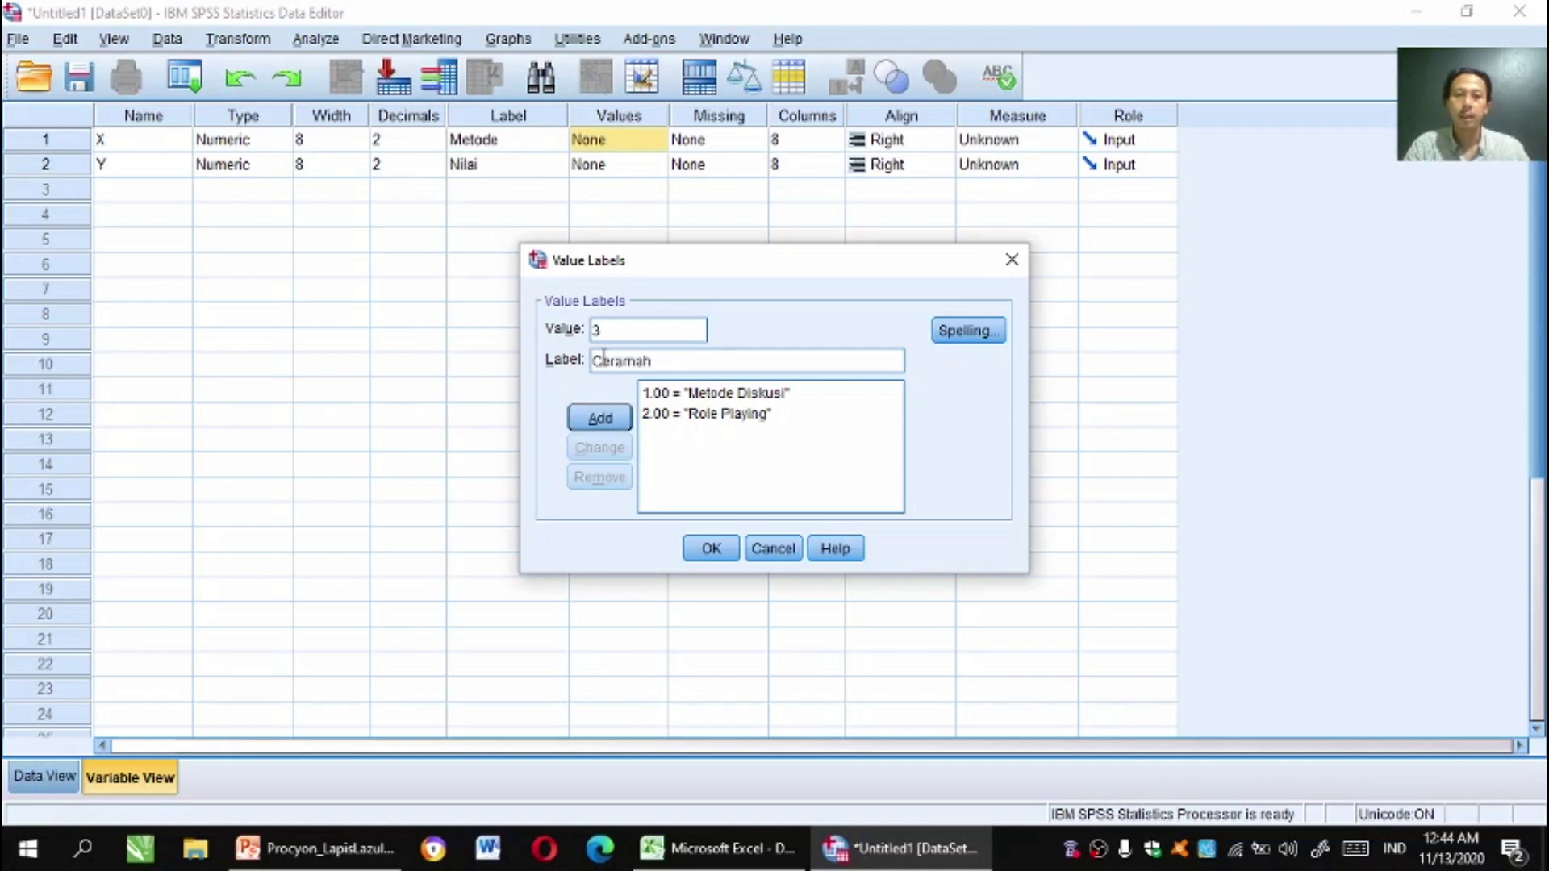
{"action": "left_click", "coordinate": [580, 420]}
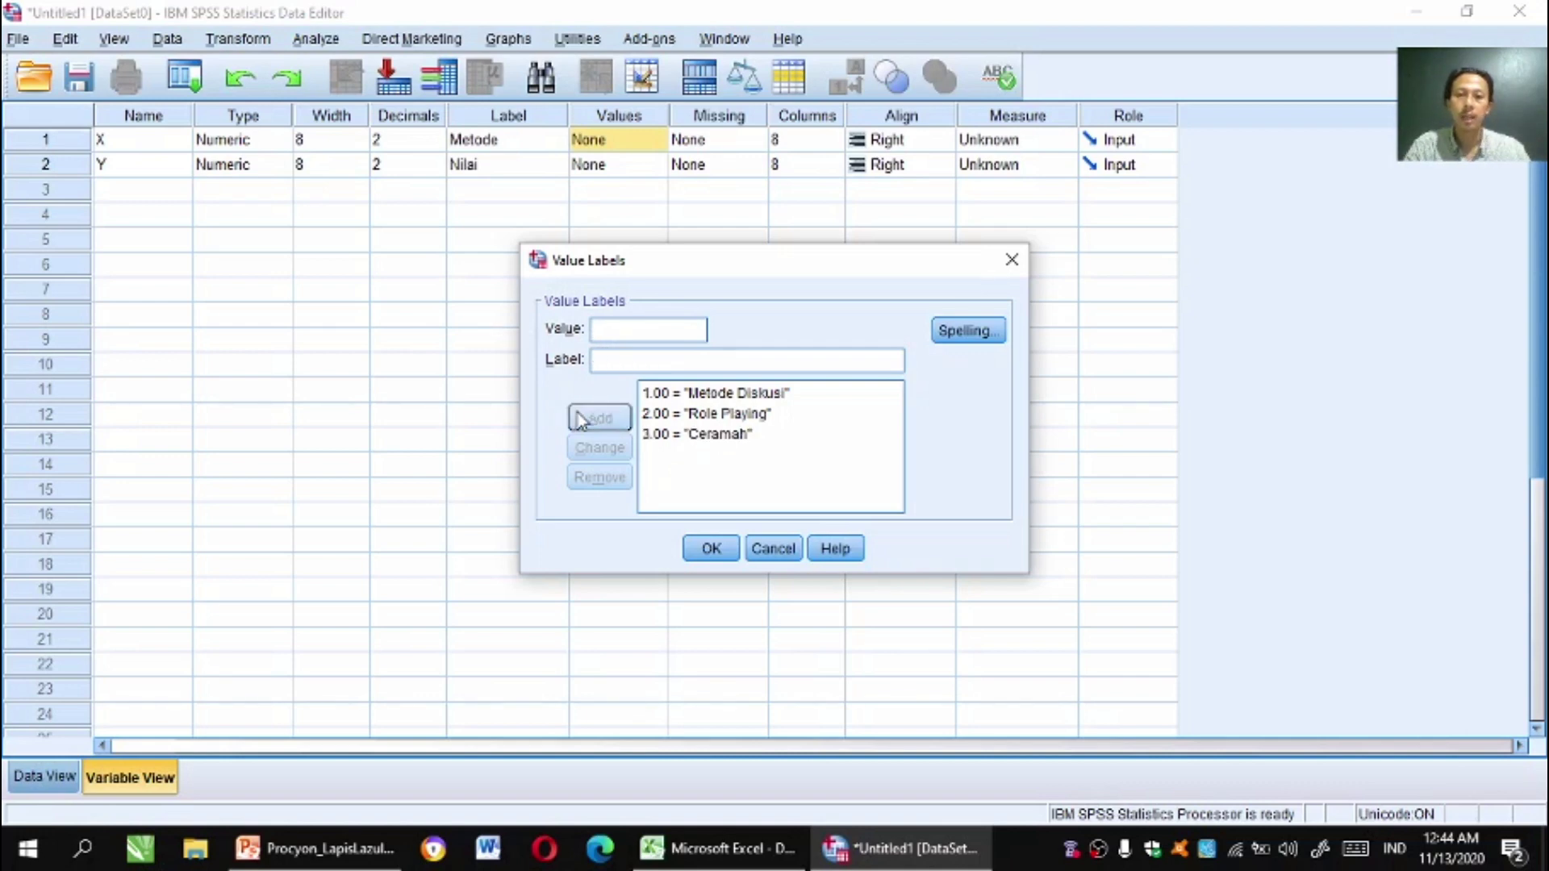
{"action": "left_click", "coordinate": [710, 551]}
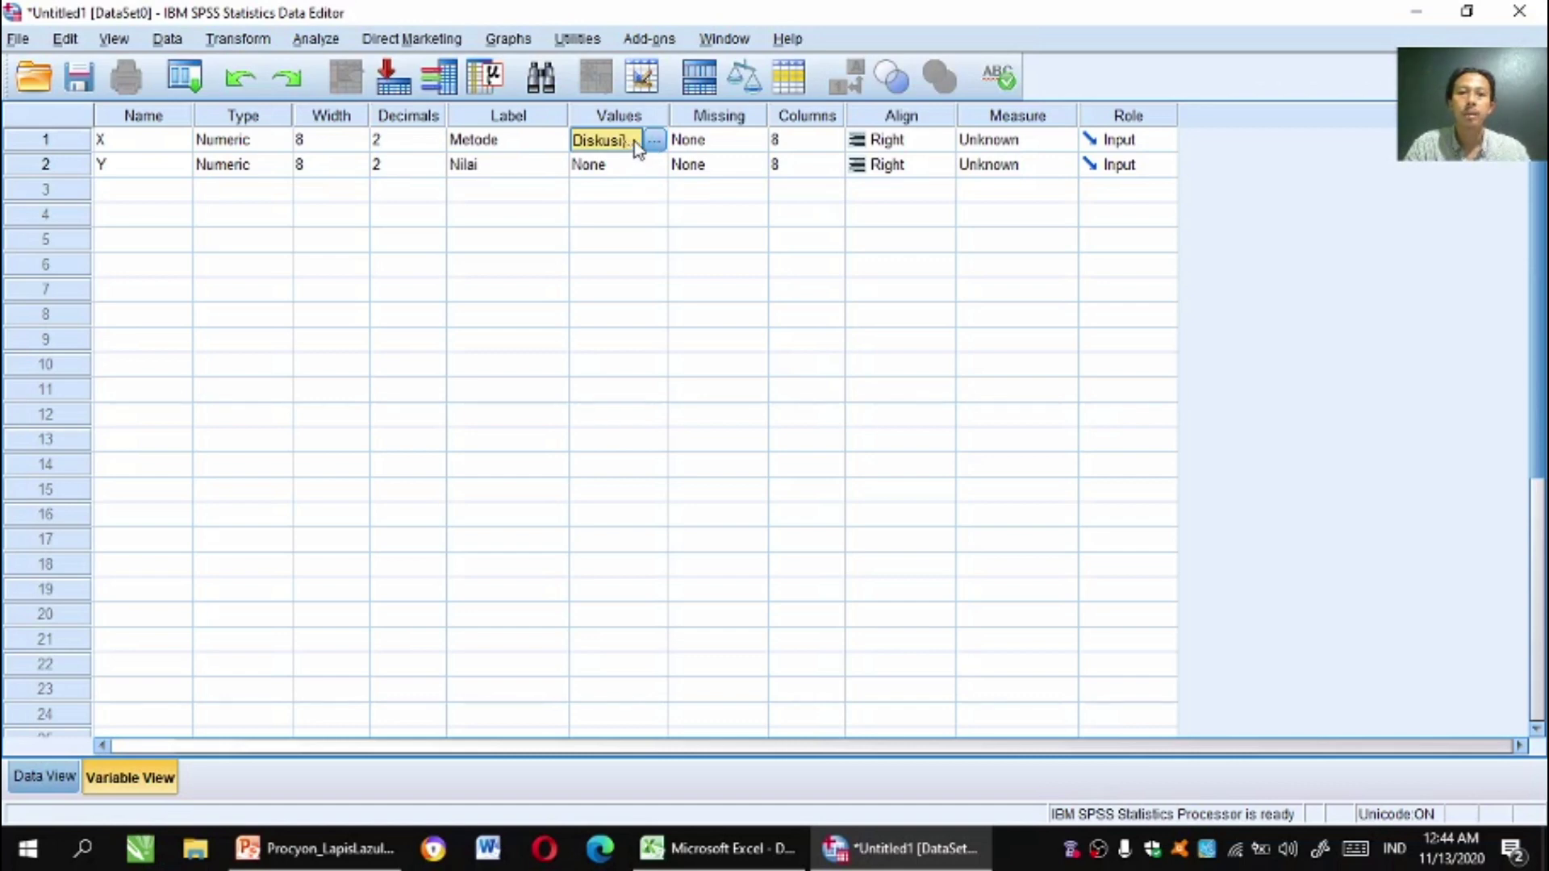
Set the measurement level of variable X to Nominal.
{"action": "left_click", "coordinate": [980, 144]}
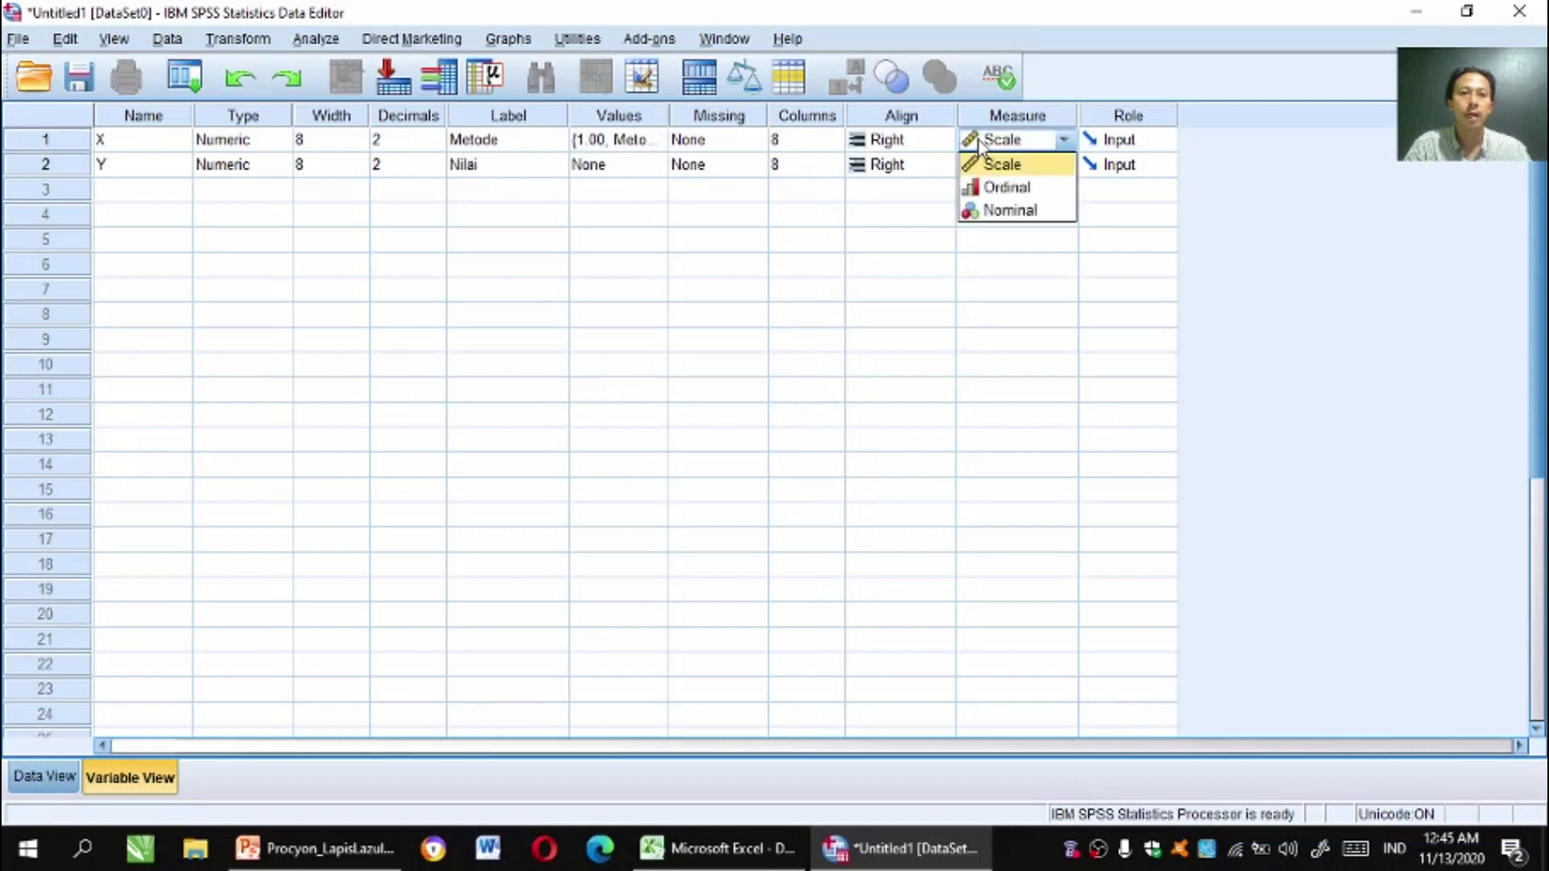
{"action": "left_click", "coordinate": [1004, 214]}
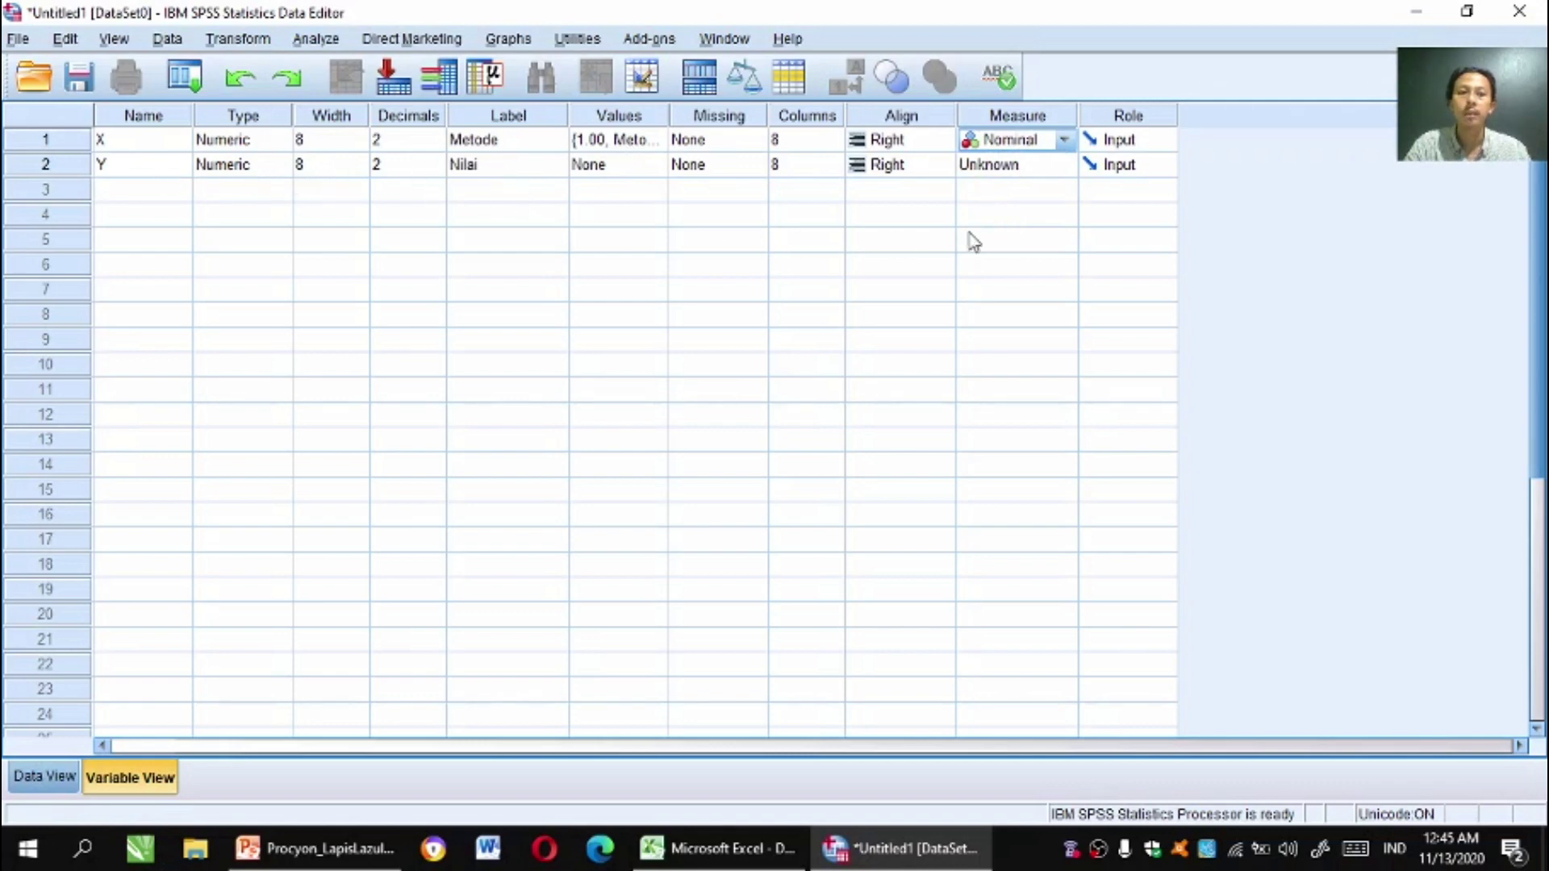
Set the measurement level of variable Y to Scale and the decimals of variables X and Y to 0.
{"action": "left_click", "coordinate": [1064, 164]}
{"action": "left_click", "coordinate": [1006, 189]}
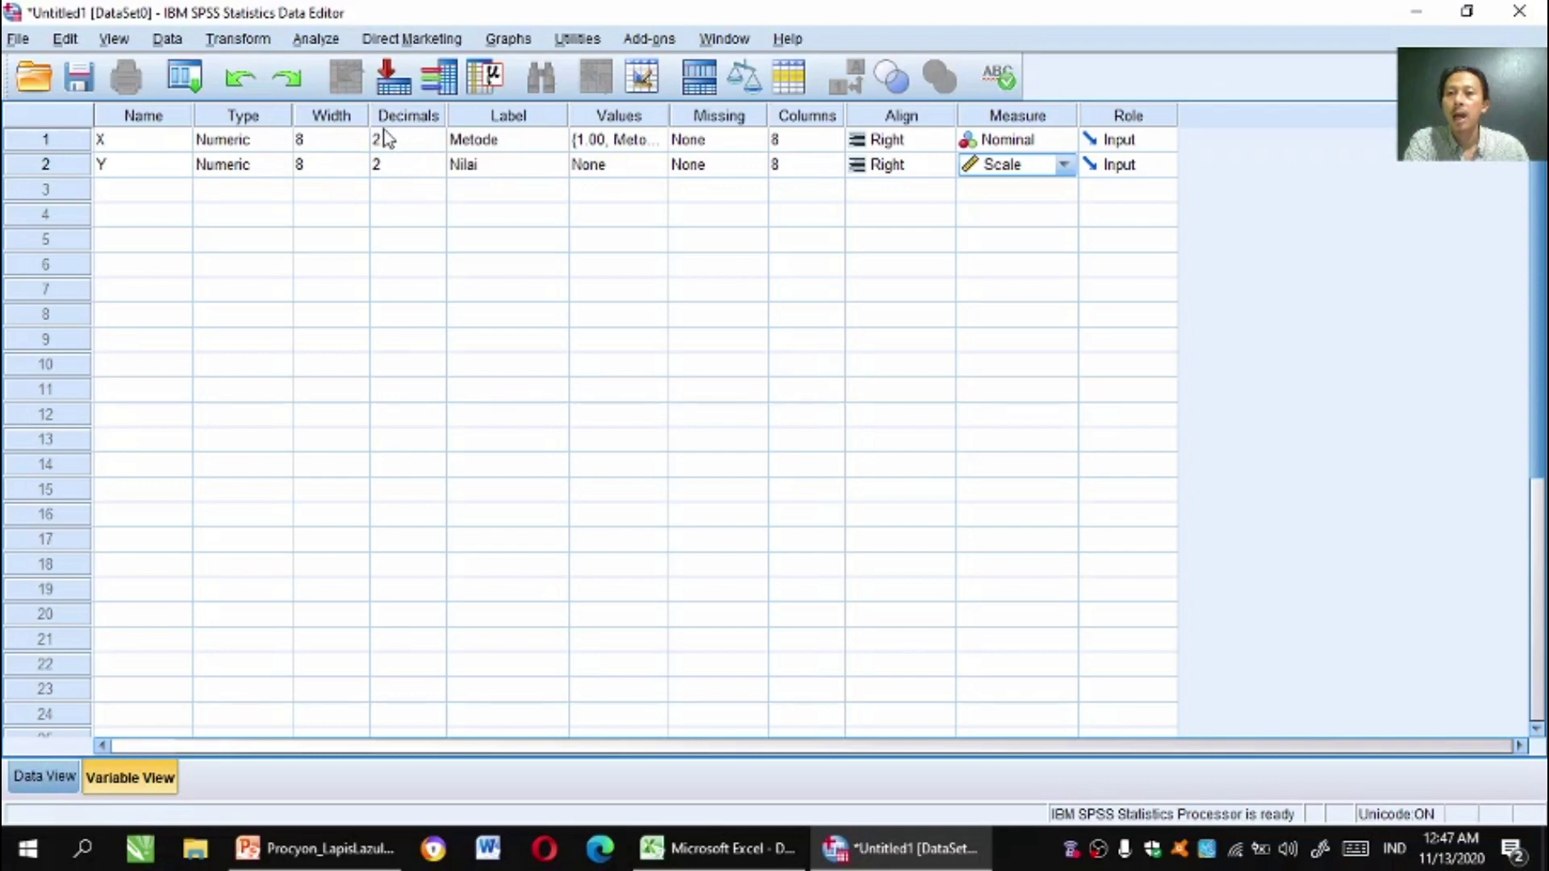
{"action": "left_click", "coordinate": [434, 144]}
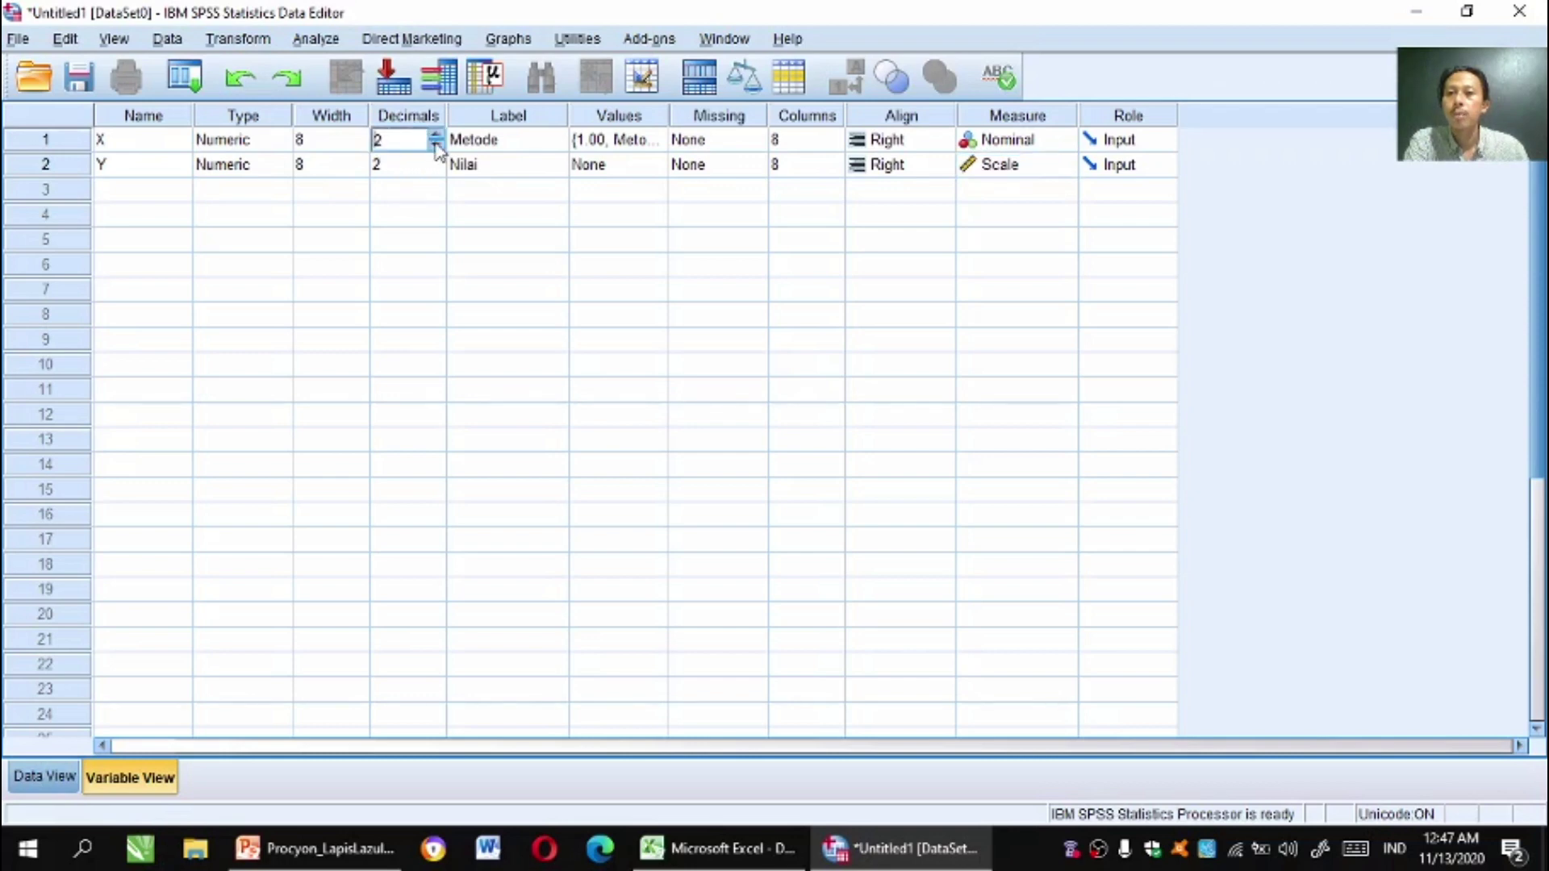
{"action": "left_click", "coordinate": [435, 147]}
{"action": "left_click", "coordinate": [405, 164]}
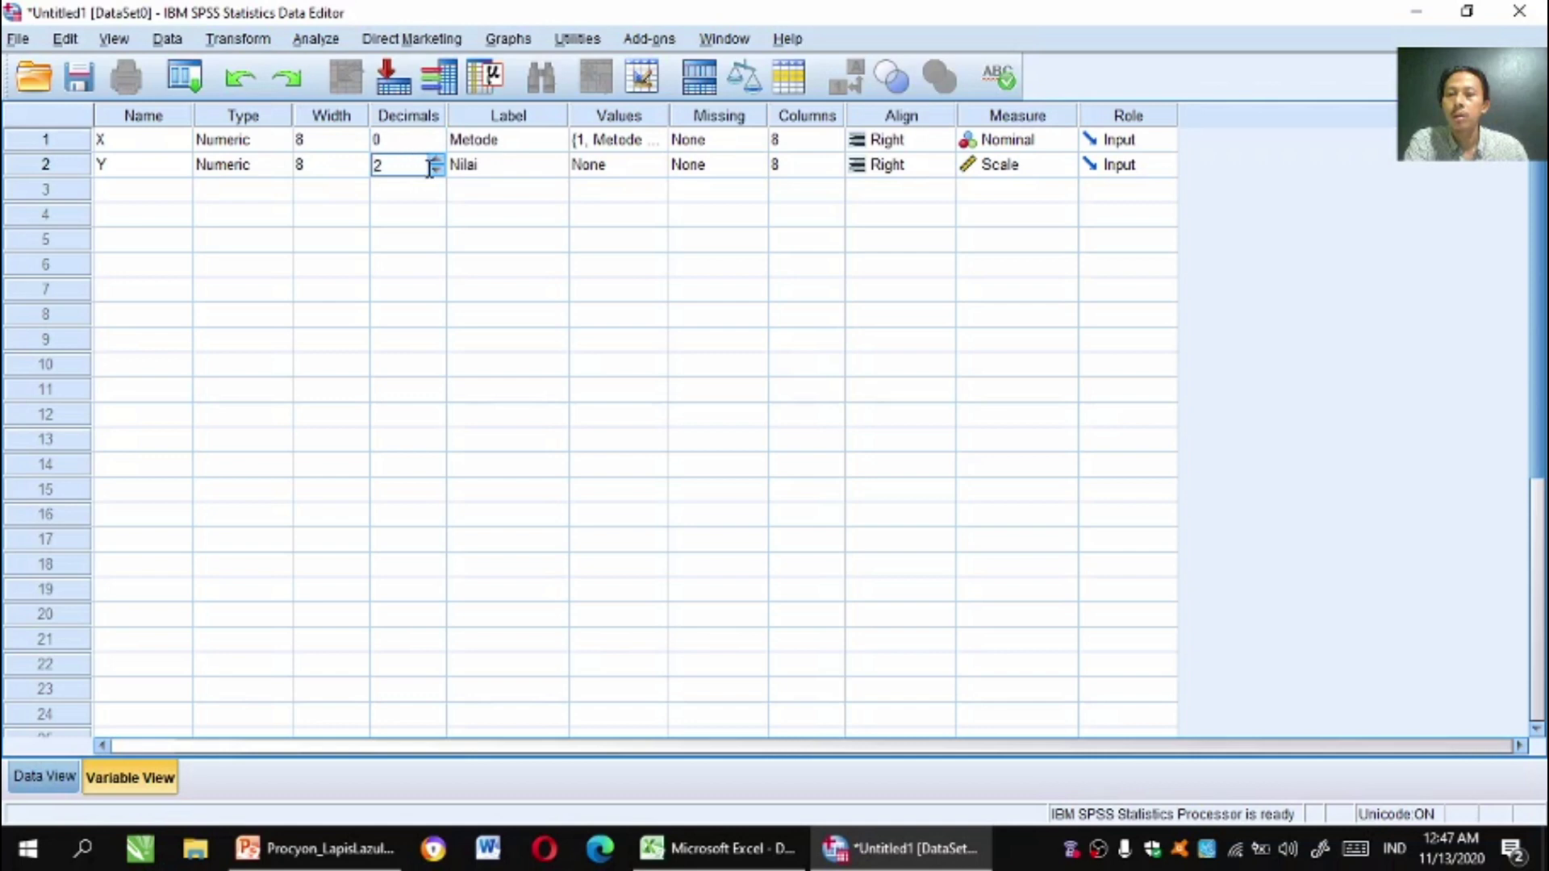
{"action": "left_click", "coordinate": [437, 170]}
{"action": "left_click", "coordinate": [437, 170]}
{"action": "left_click", "coordinate": [392, 139]}
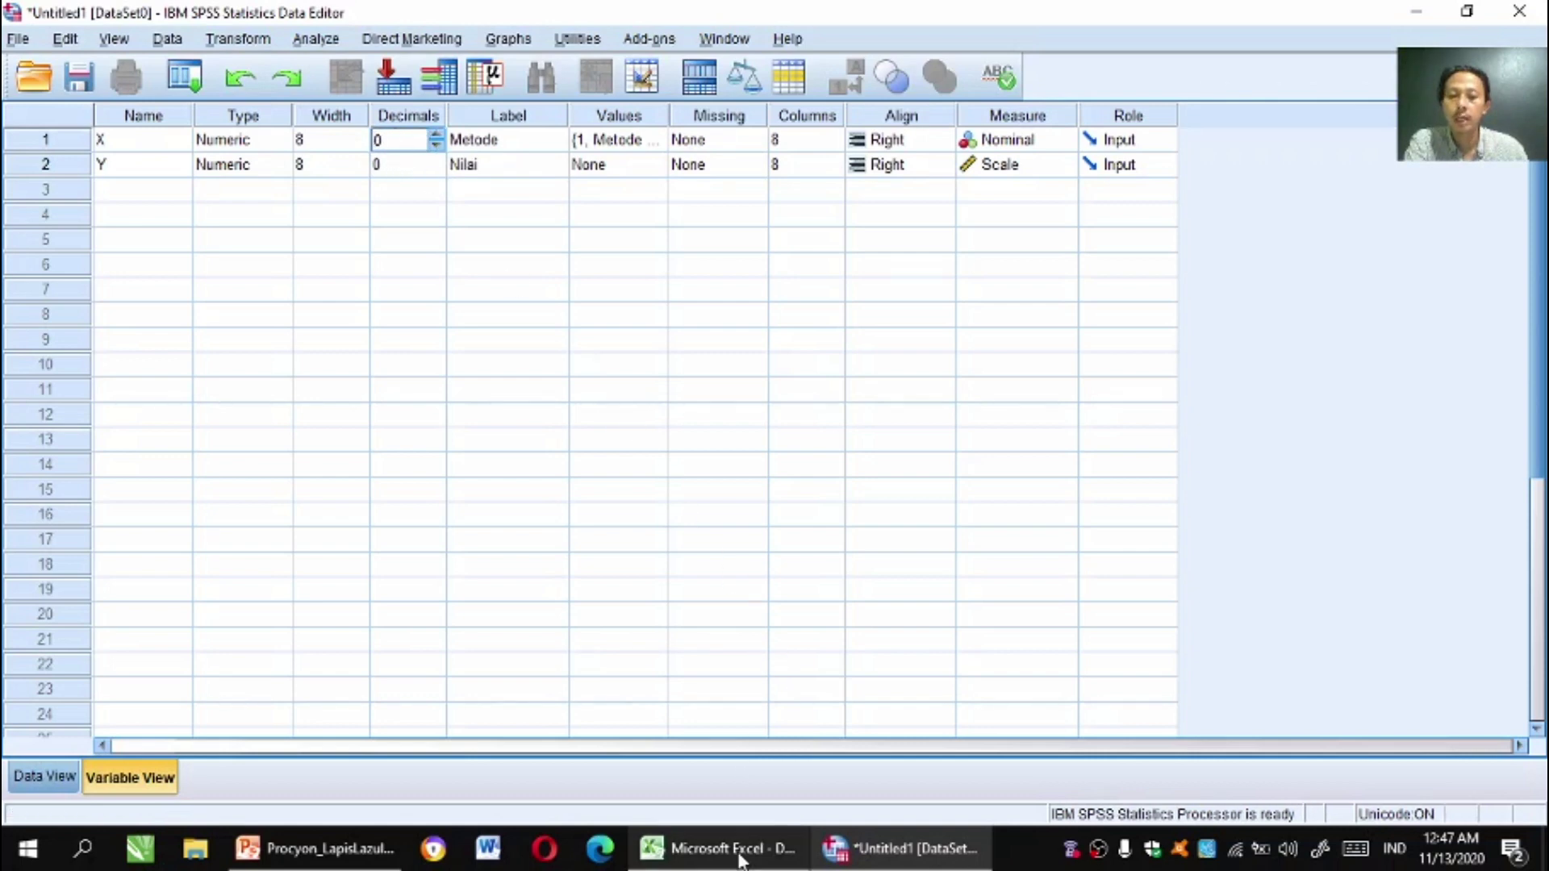
Look over the Nilai scores of Metode Diskusi in the Excel workbook and return to SPSS.
{"action": "mouse_move", "coordinate": [743, 865]}
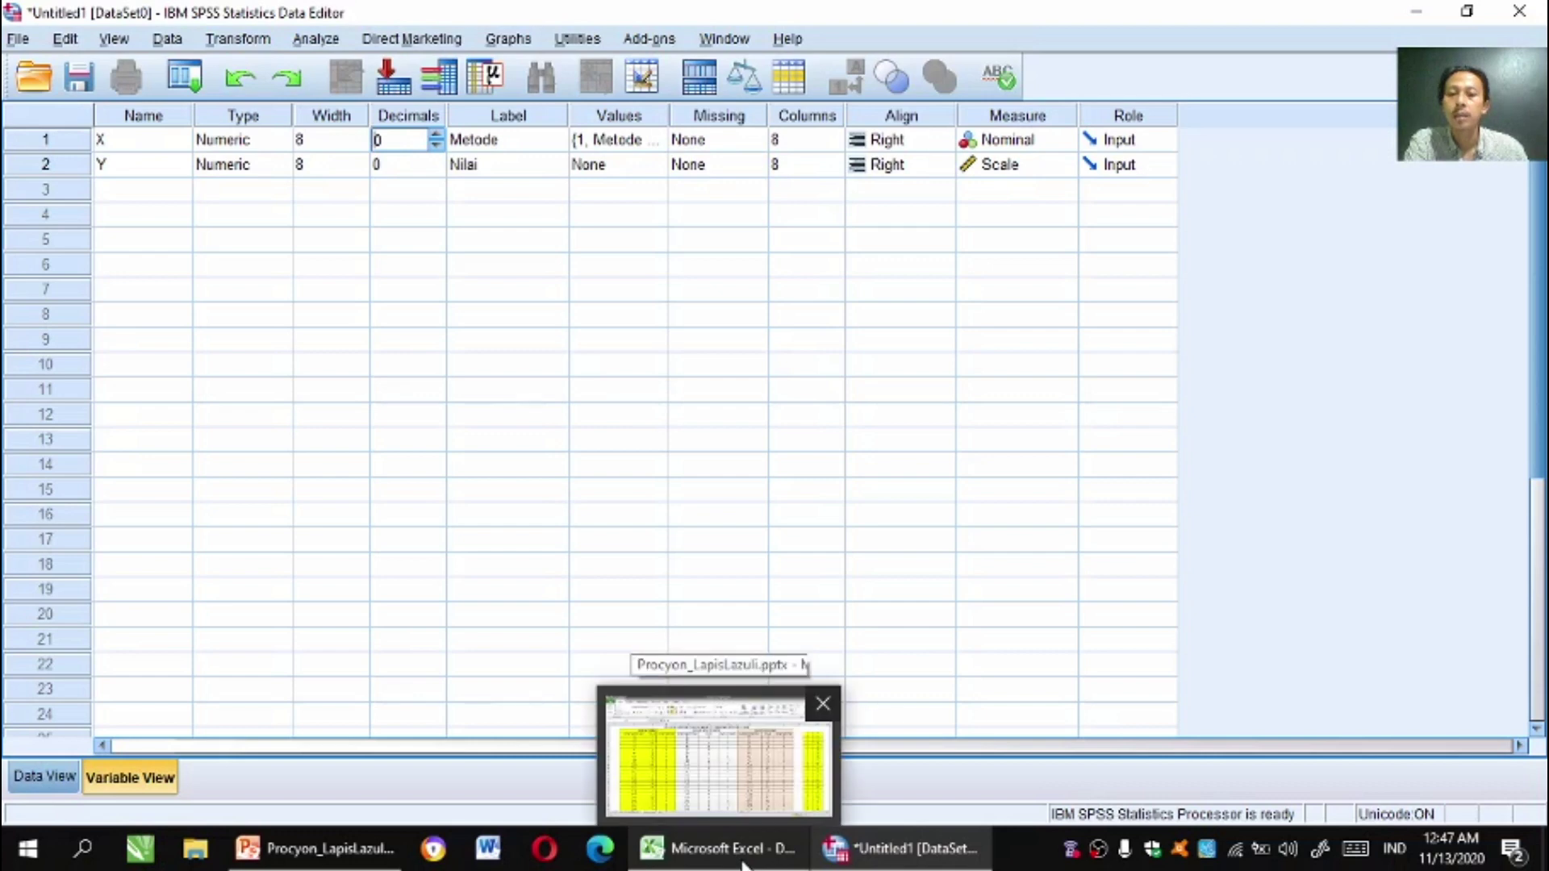
{"action": "left_click", "coordinate": [718, 751]}
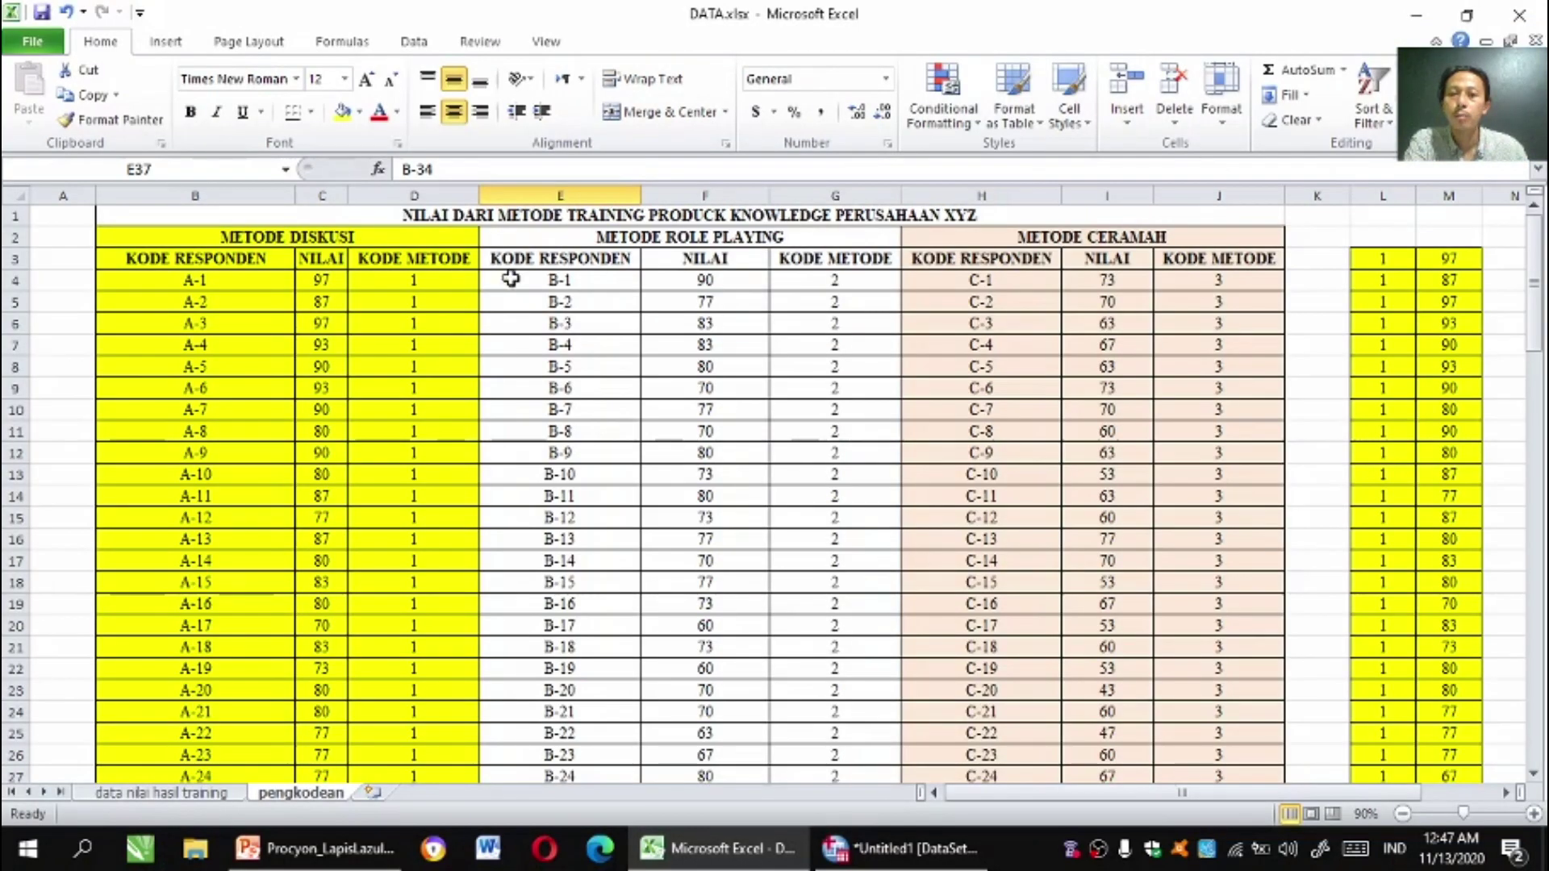
{"action": "left_click_drag", "start_coordinate": [335, 310], "coordinate": [328, 536]}
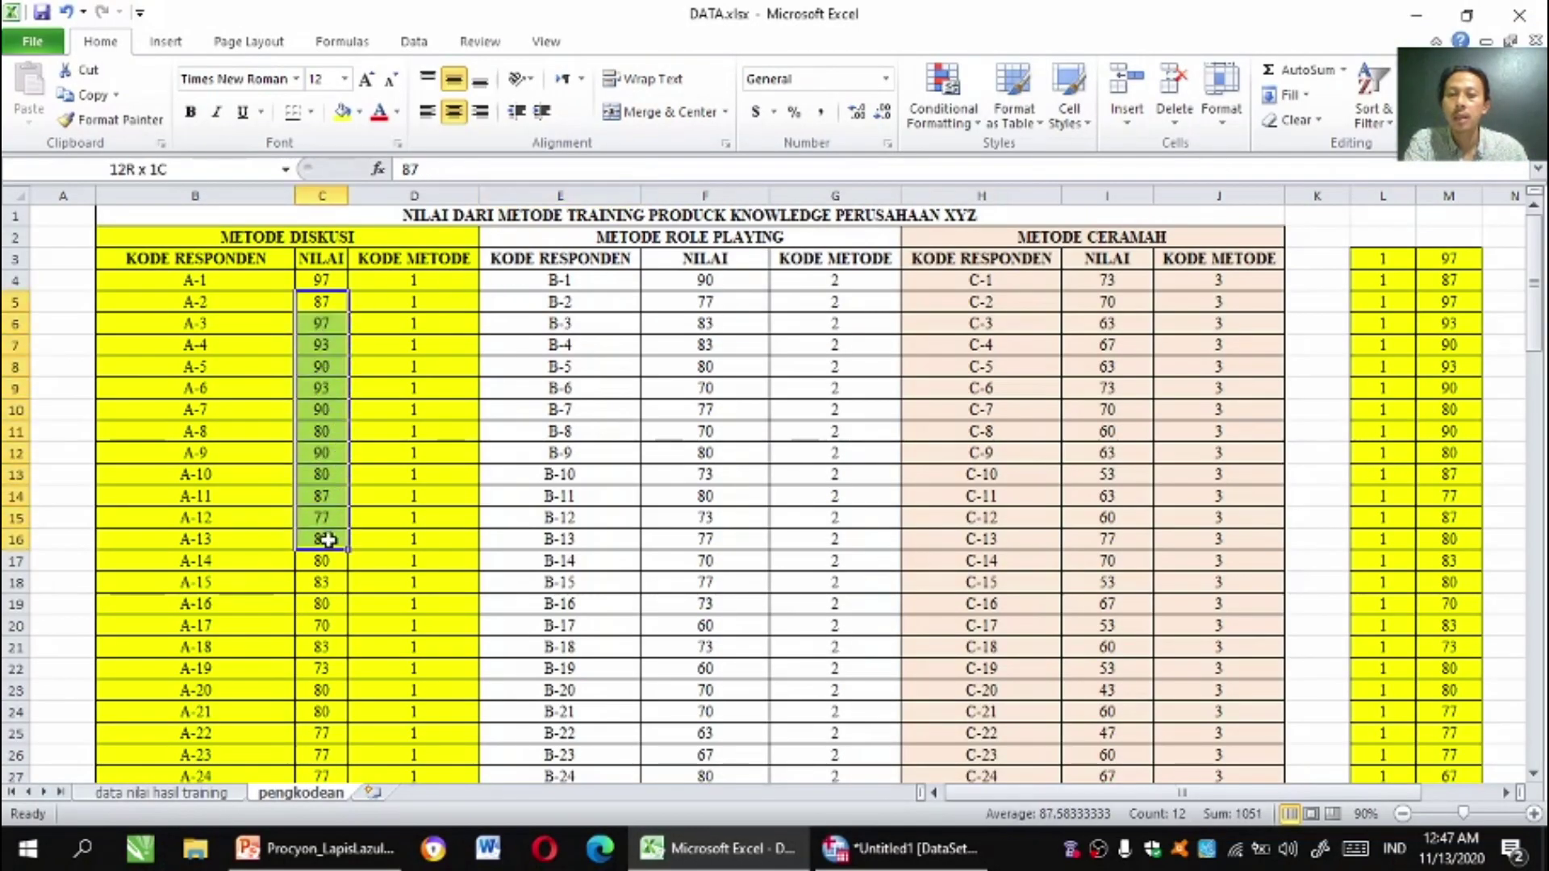
{"action": "left_click", "coordinate": [316, 278]}
{"action": "left_click_drag", "start_coordinate": [315, 278], "coordinate": [337, 475]}
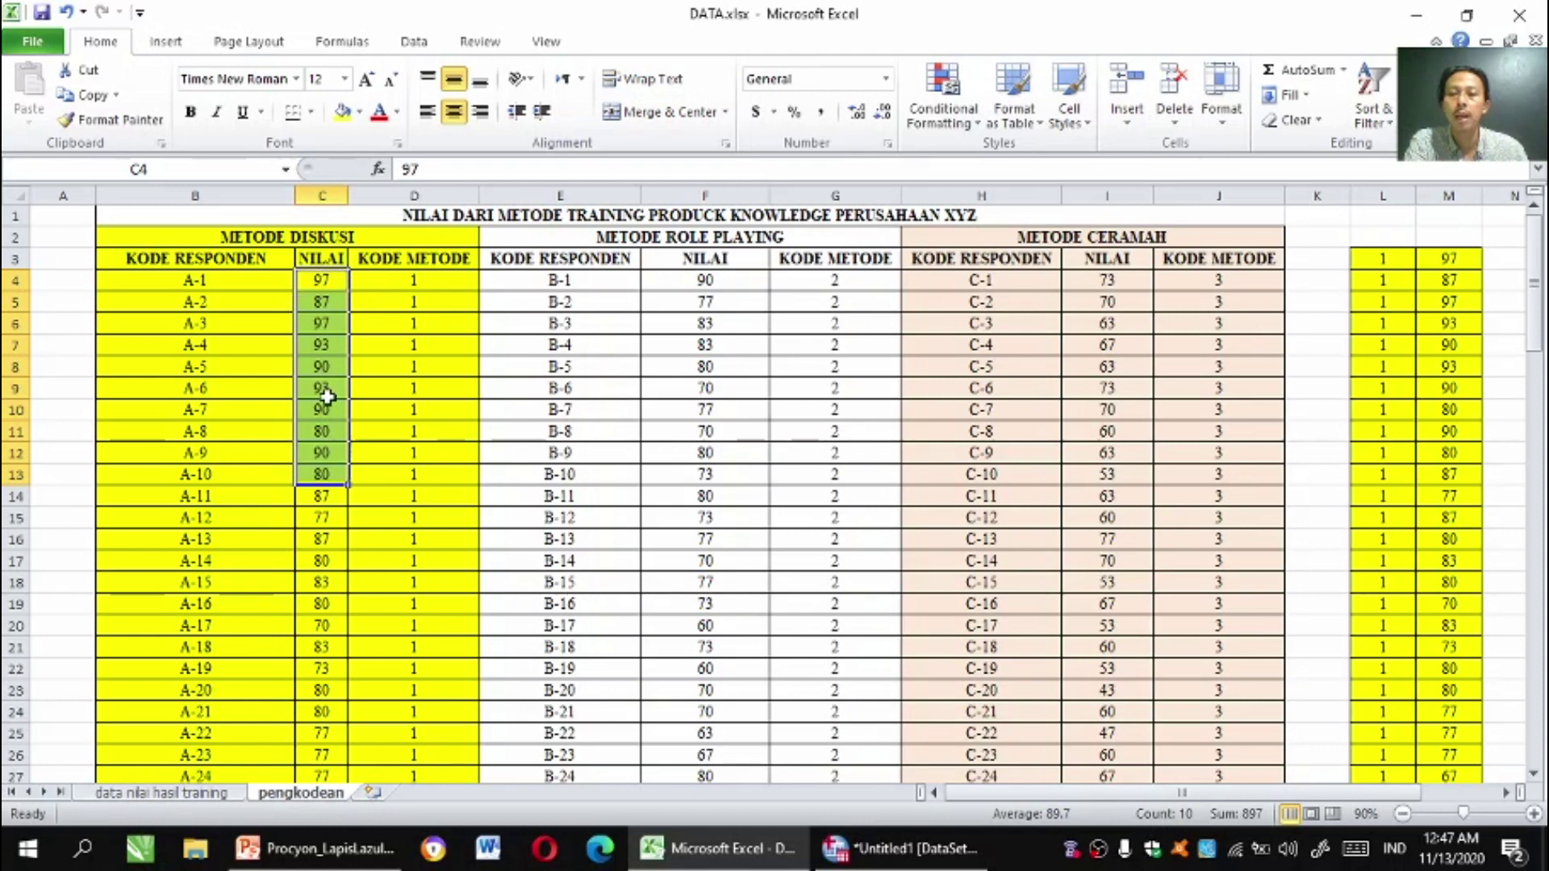
{"action": "left_click", "coordinate": [835, 847]}
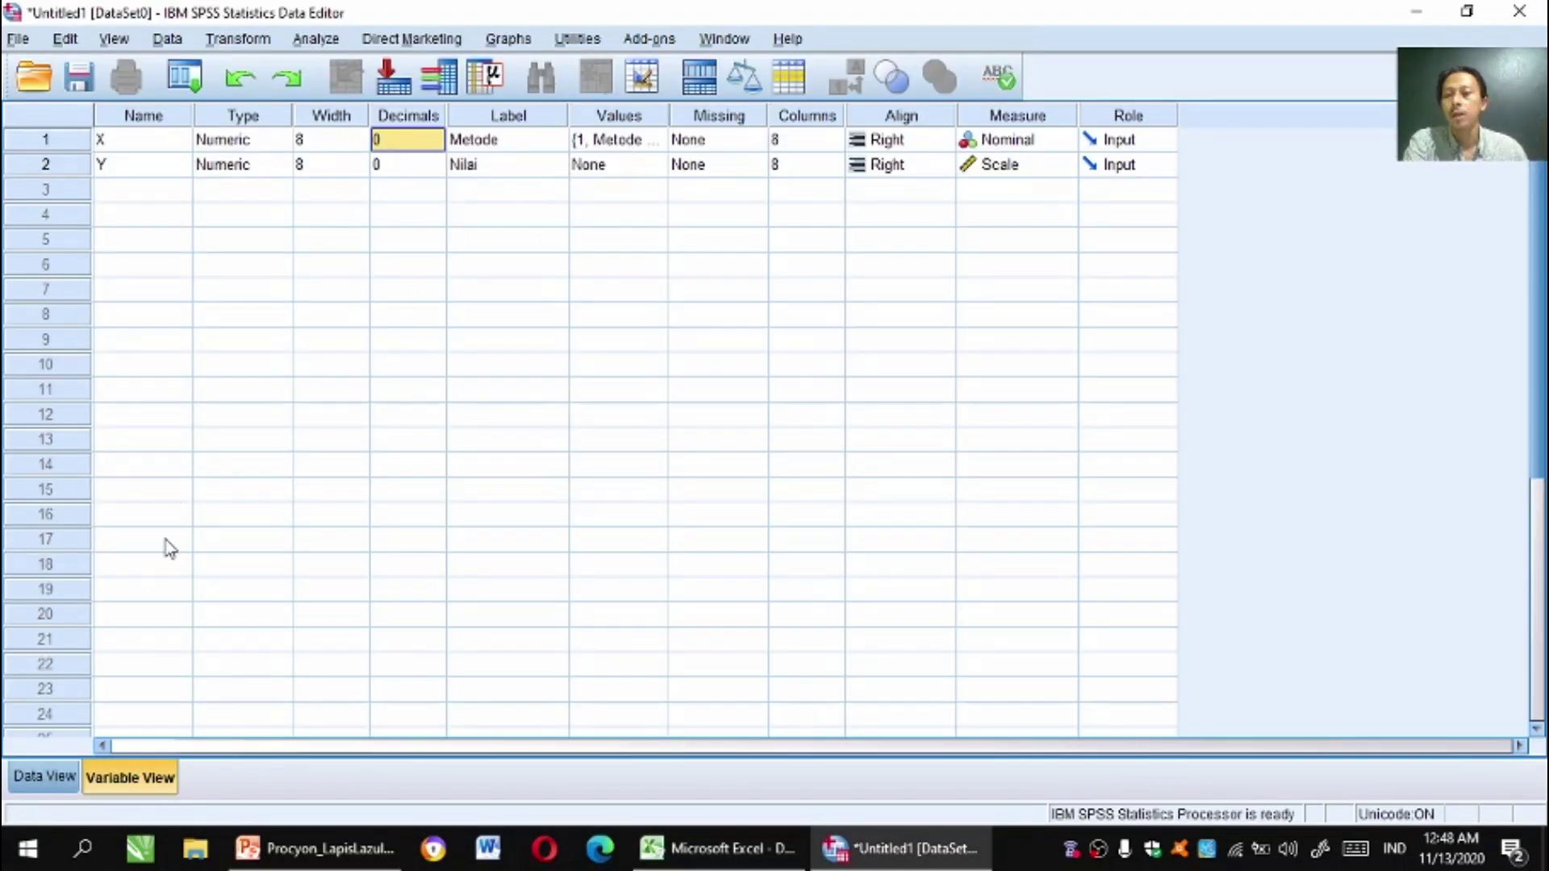
Show the SPSS data grid, and copy the stacked method codes and scores in L3:M104 of the Excel sheet pengkodean.
{"action": "left_click", "coordinate": [33, 785]}
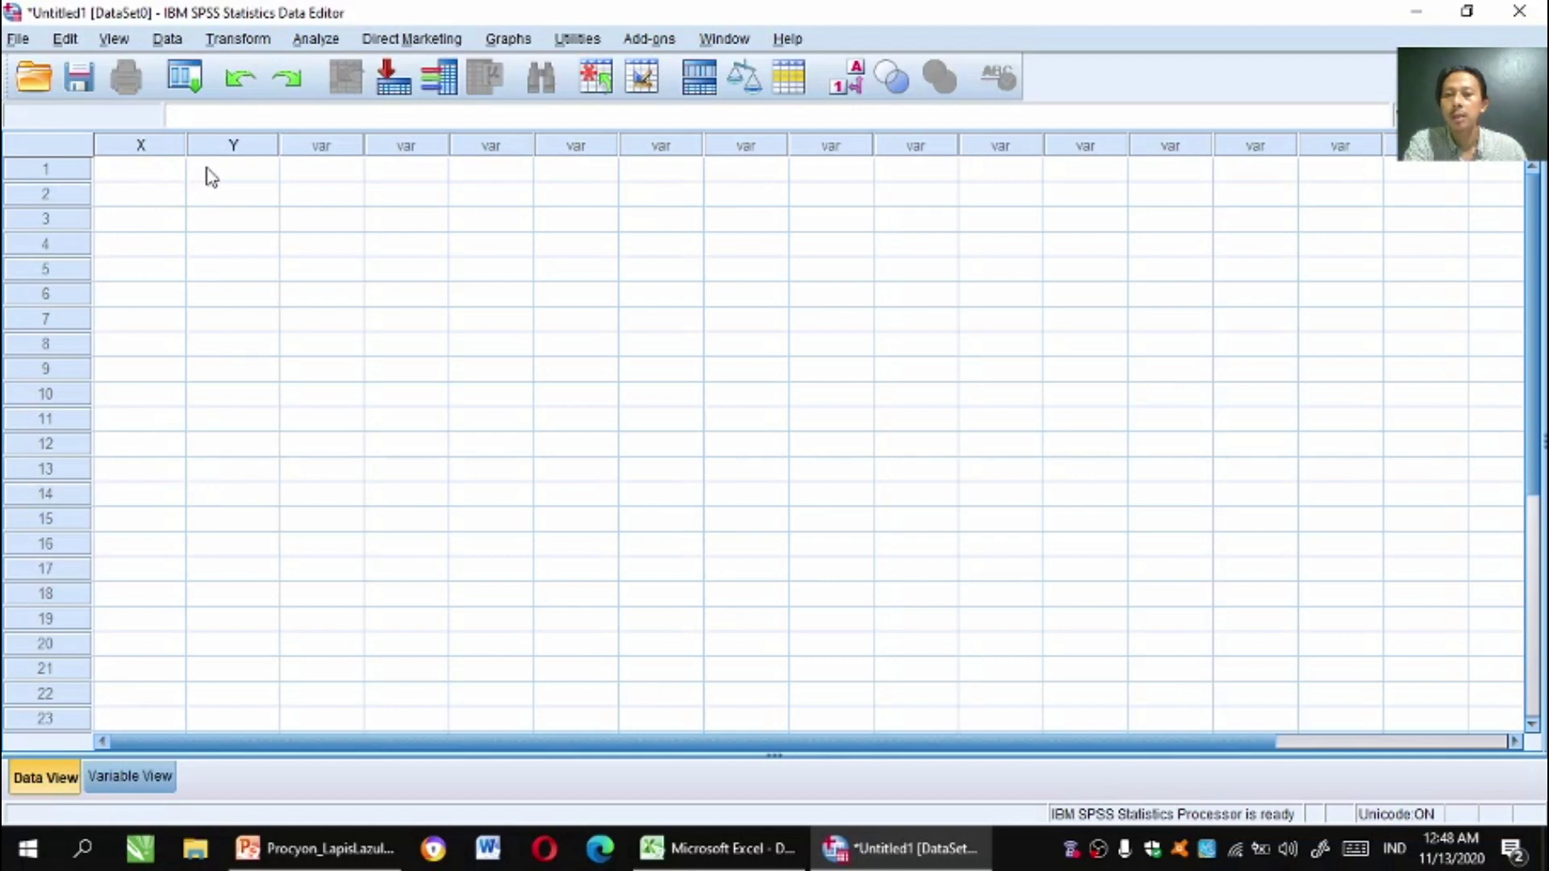
{"action": "mouse_move", "coordinate": [713, 862]}
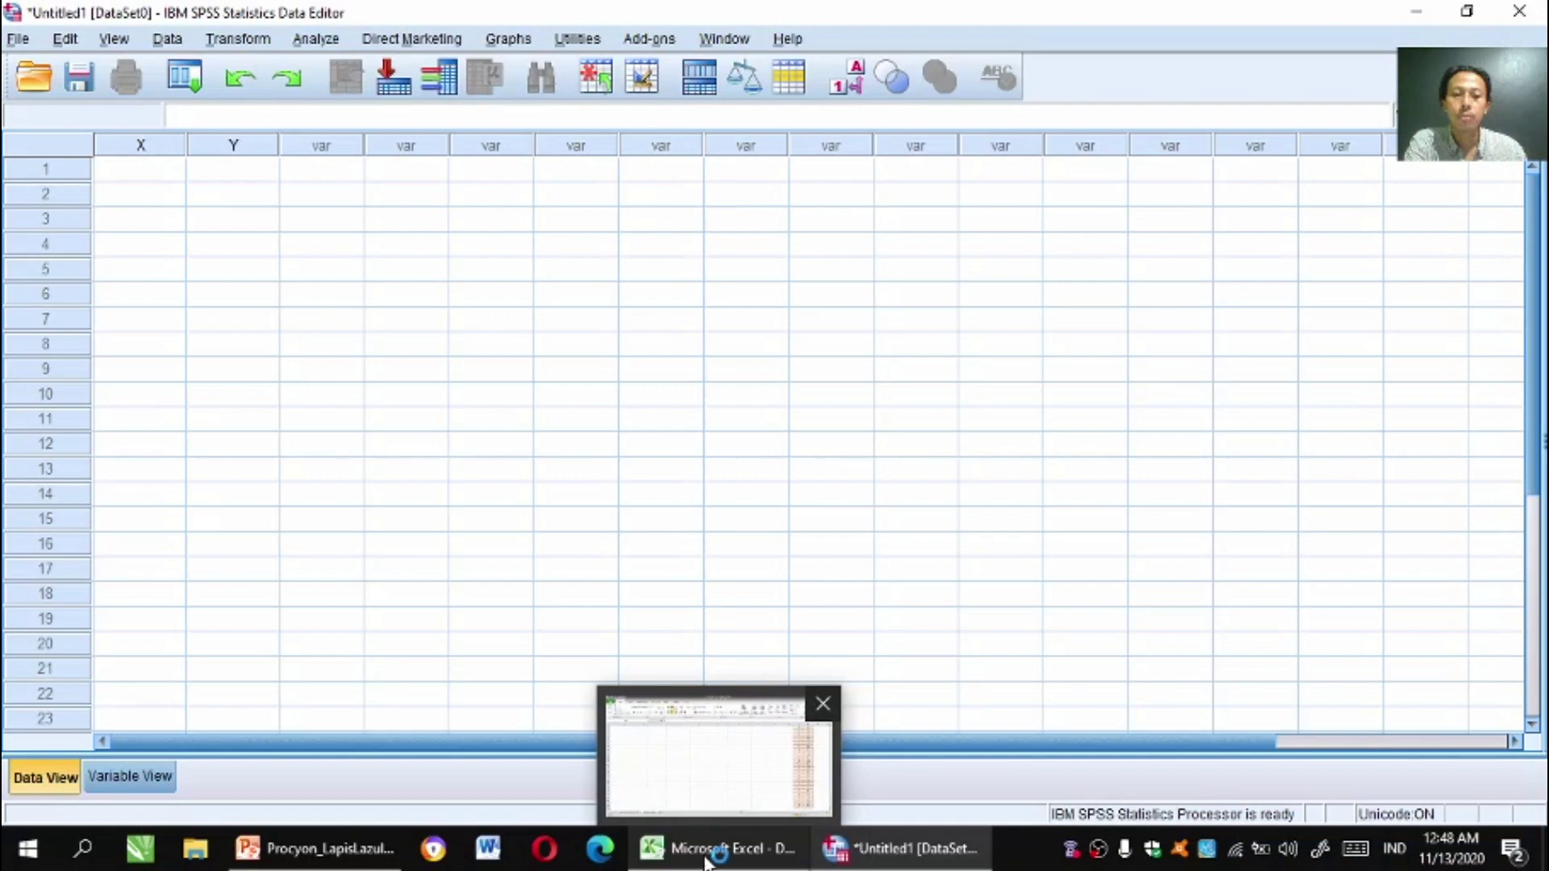
{"action": "left_click", "coordinate": [707, 860]}
{"action": "scroll", "coordinate": [1365, 303], "scroll_direction": "up", "scroll_amount": 20}
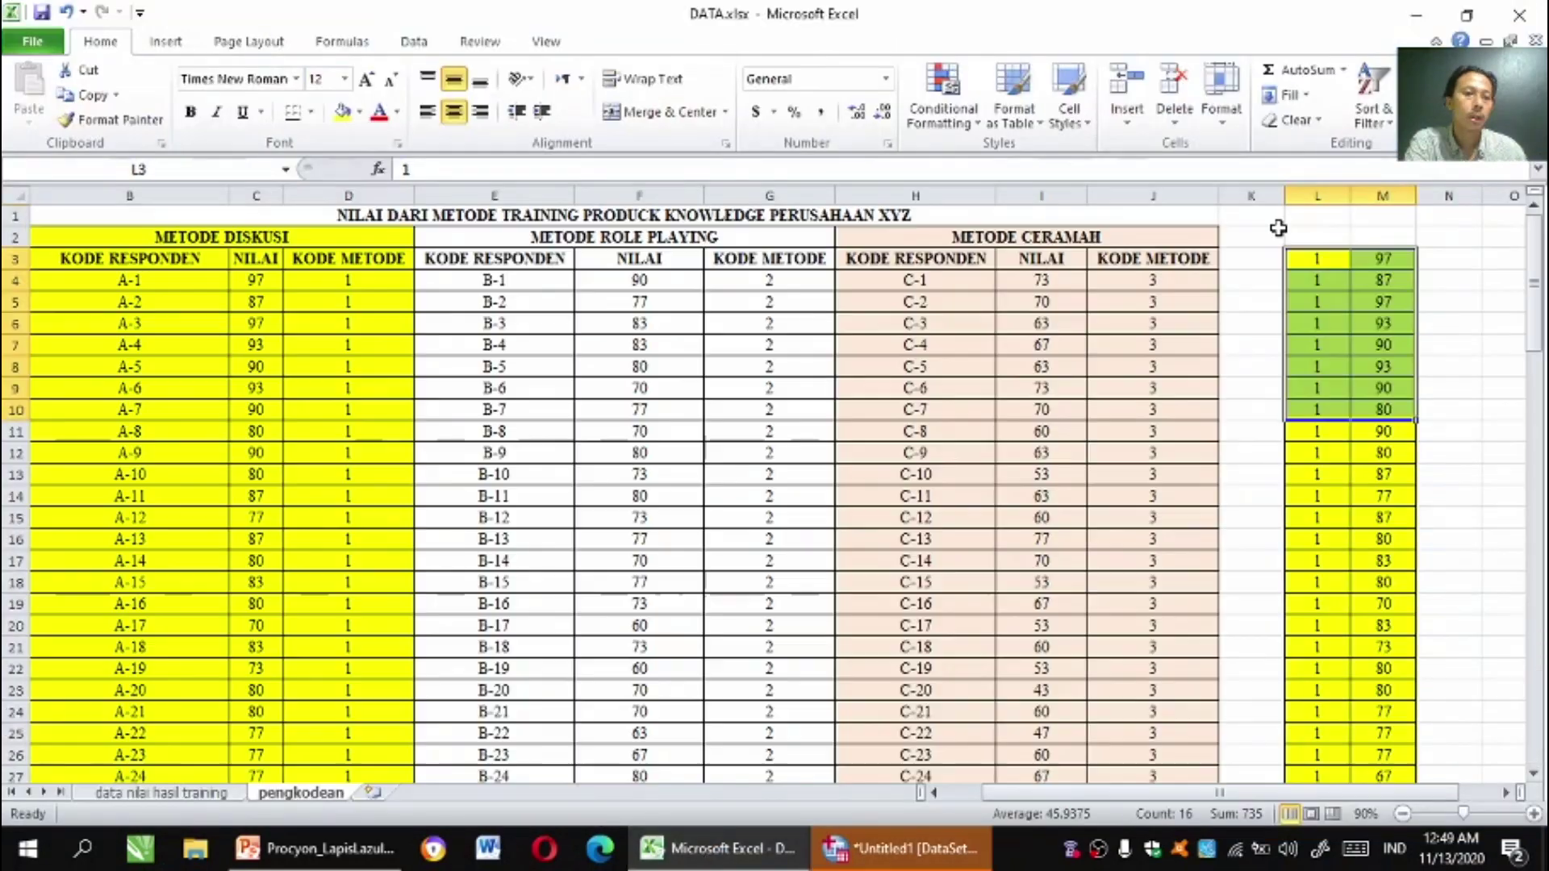
{"action": "left_click", "coordinate": [1281, 234]}
{"action": "left_click_drag", "start_coordinate": [1318, 258], "coordinate": [1376, 694]}
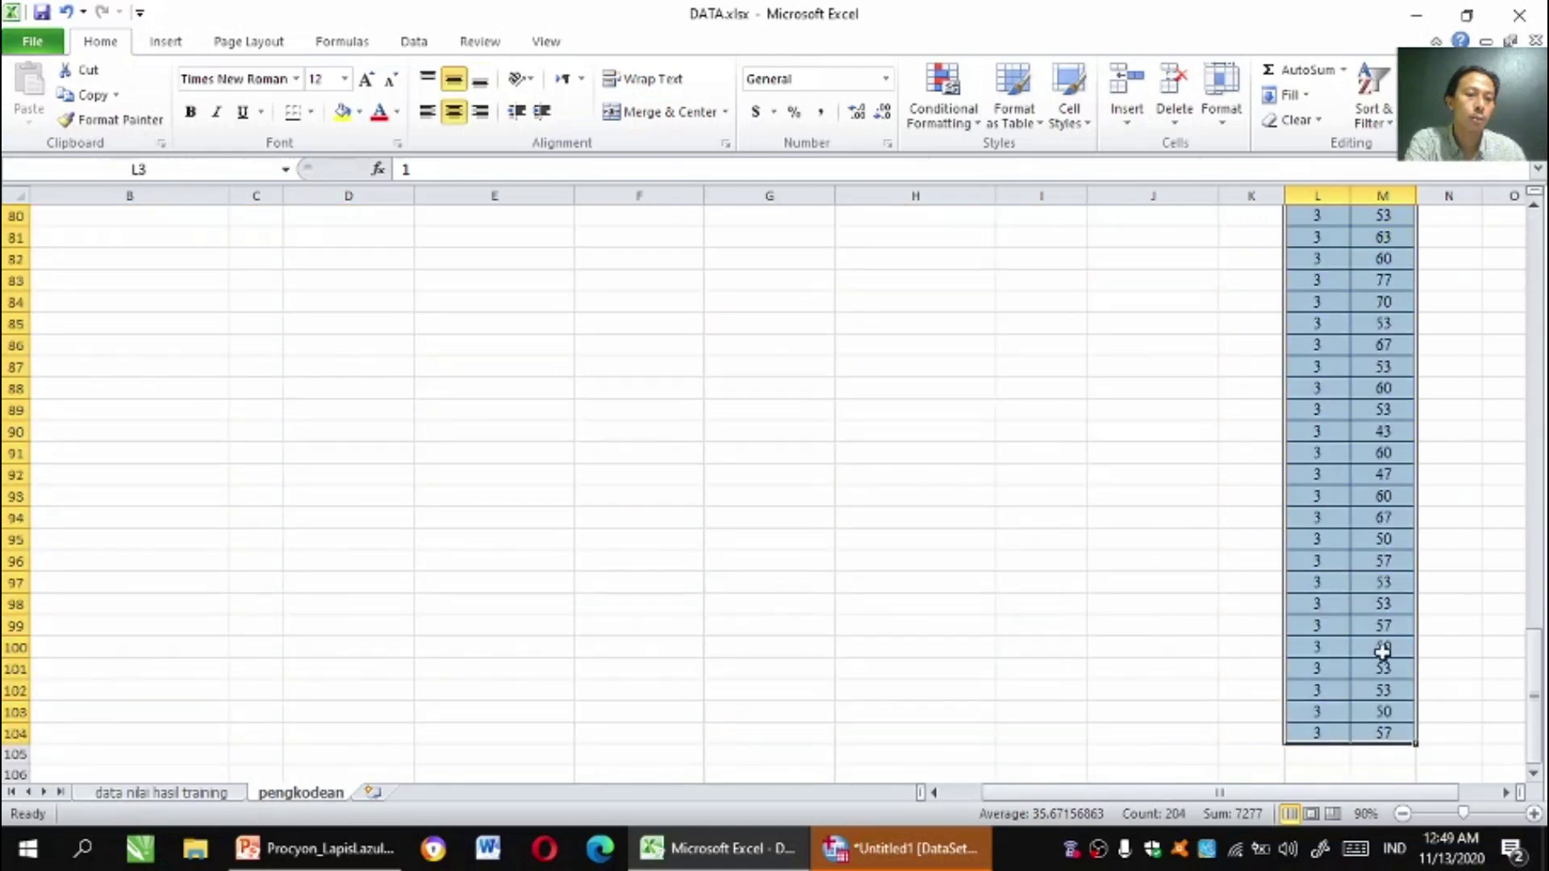
{"action": "right_click", "coordinate": [1360, 292]}
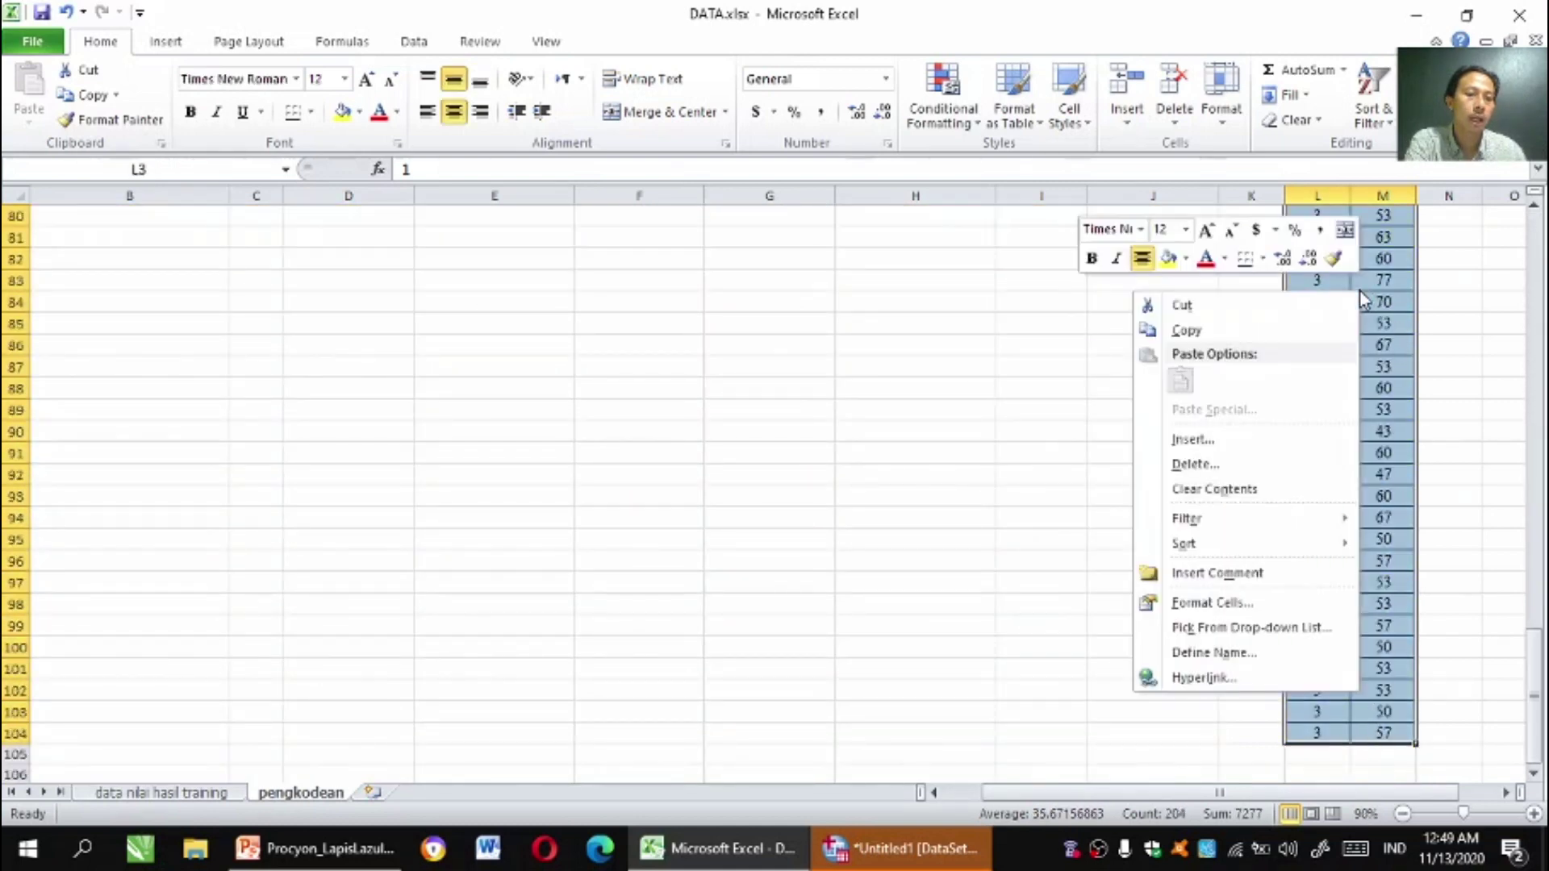
{"action": "left_click", "coordinate": [1260, 331]}
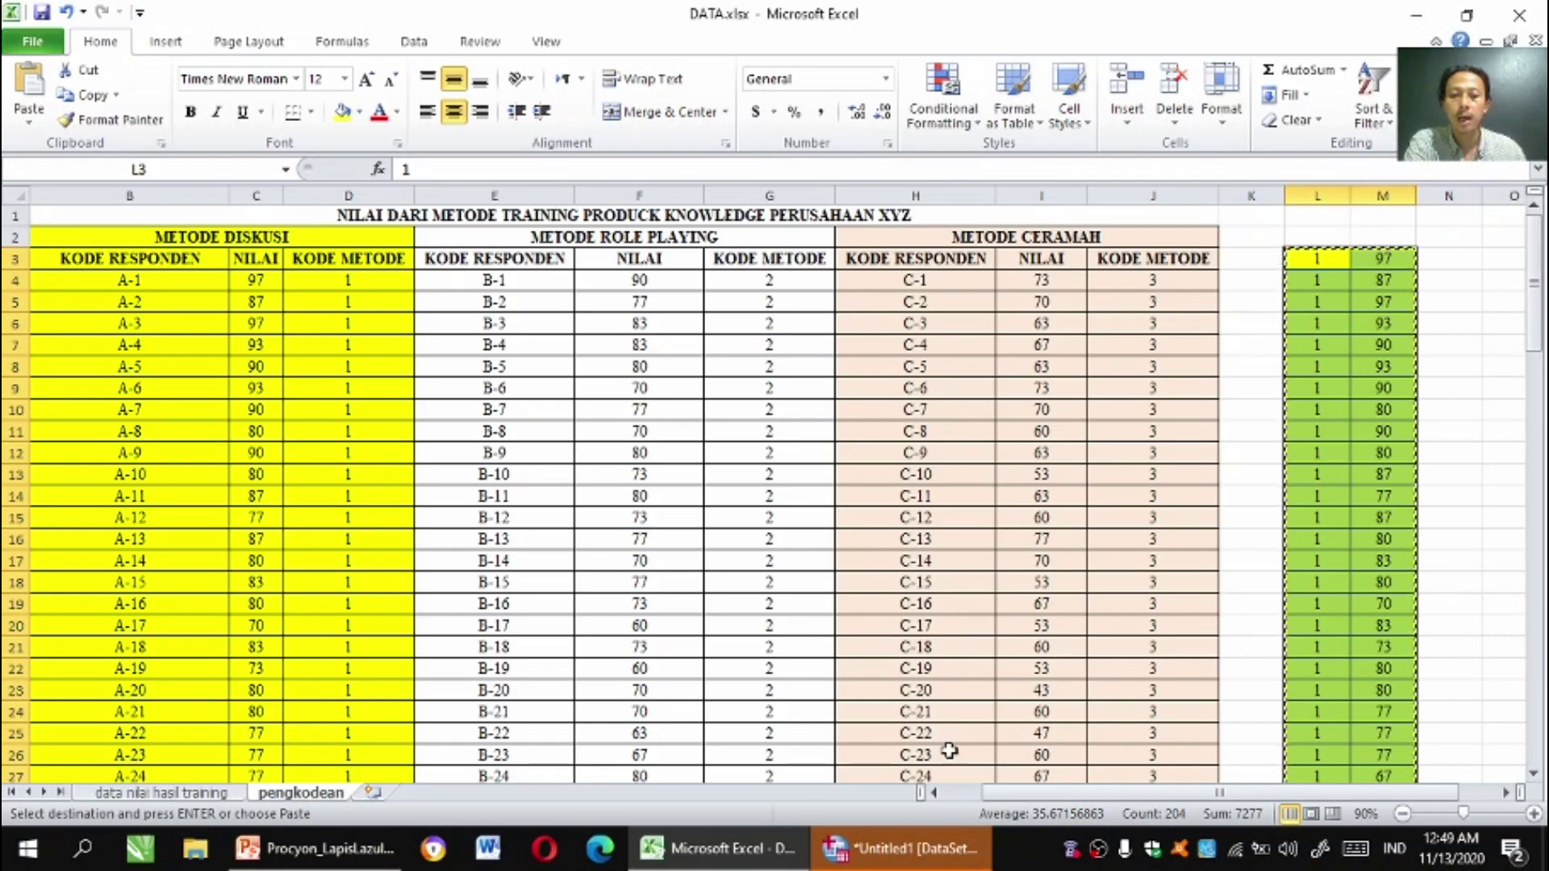
Paste the copied codes and scores into the X and Y columns of the SPSS data grid, starting at row 1.
{"action": "left_click", "coordinate": [904, 848]}
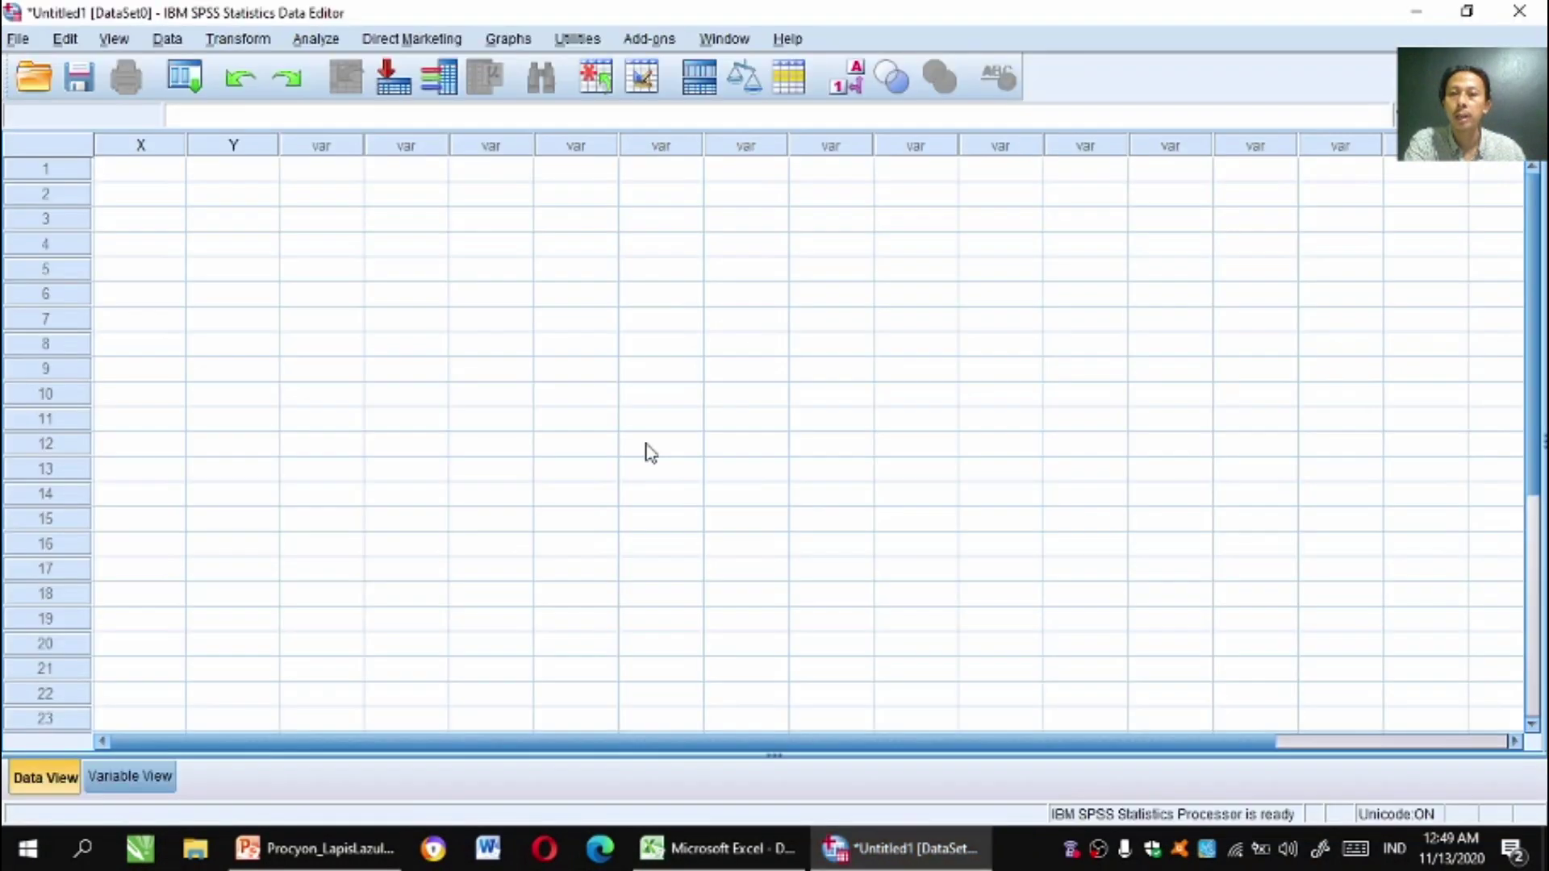
{"action": "left_click", "coordinate": [140, 169]}
{"action": "left_click", "coordinate": [128, 449]}
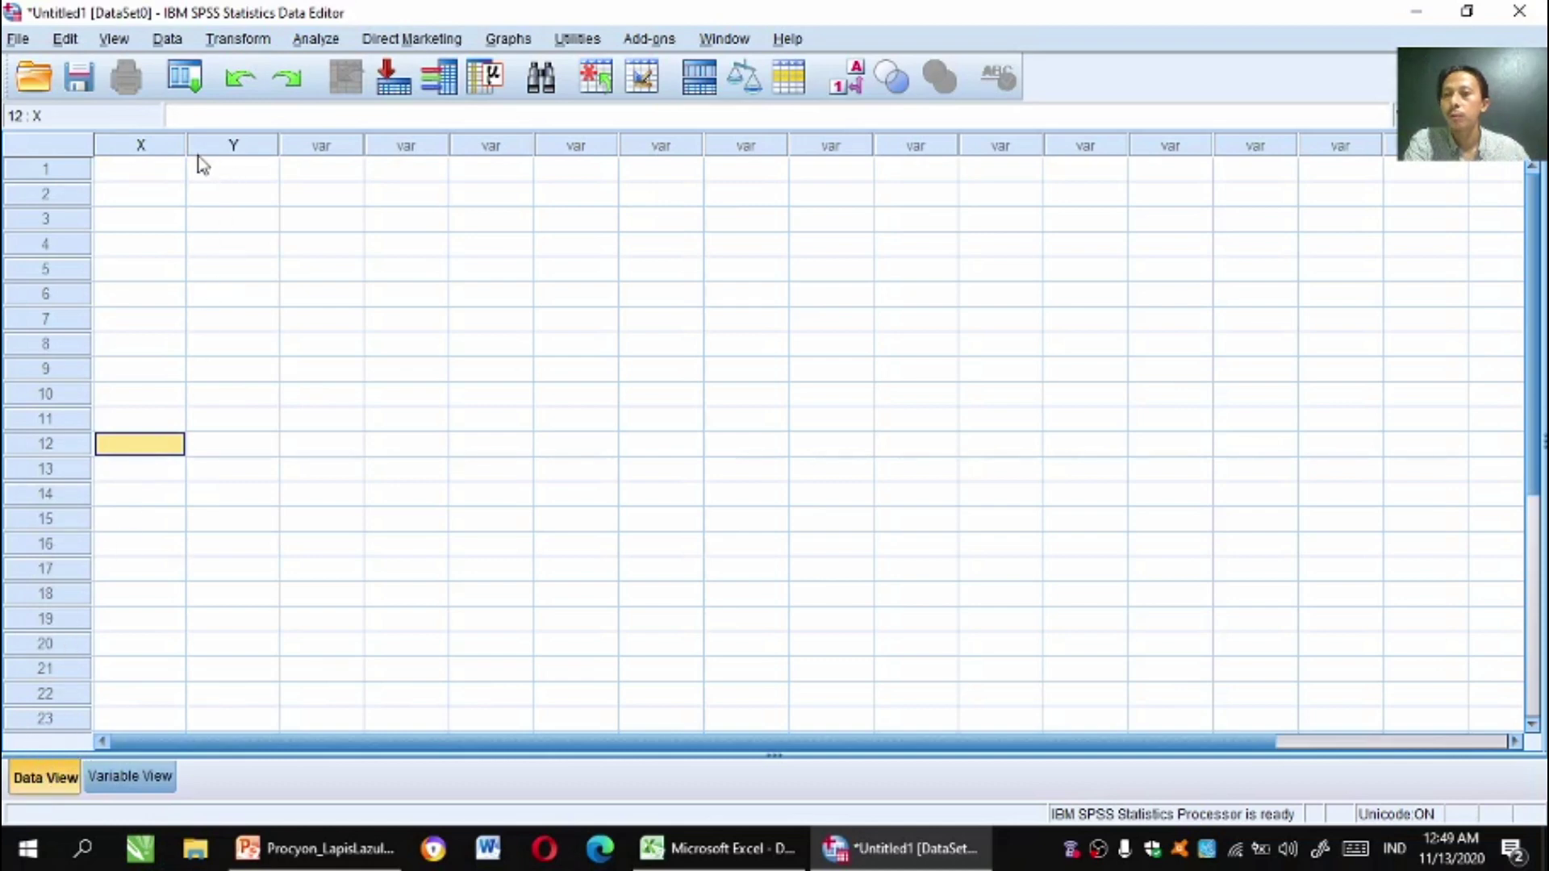
{"action": "left_click", "coordinate": [158, 169]}
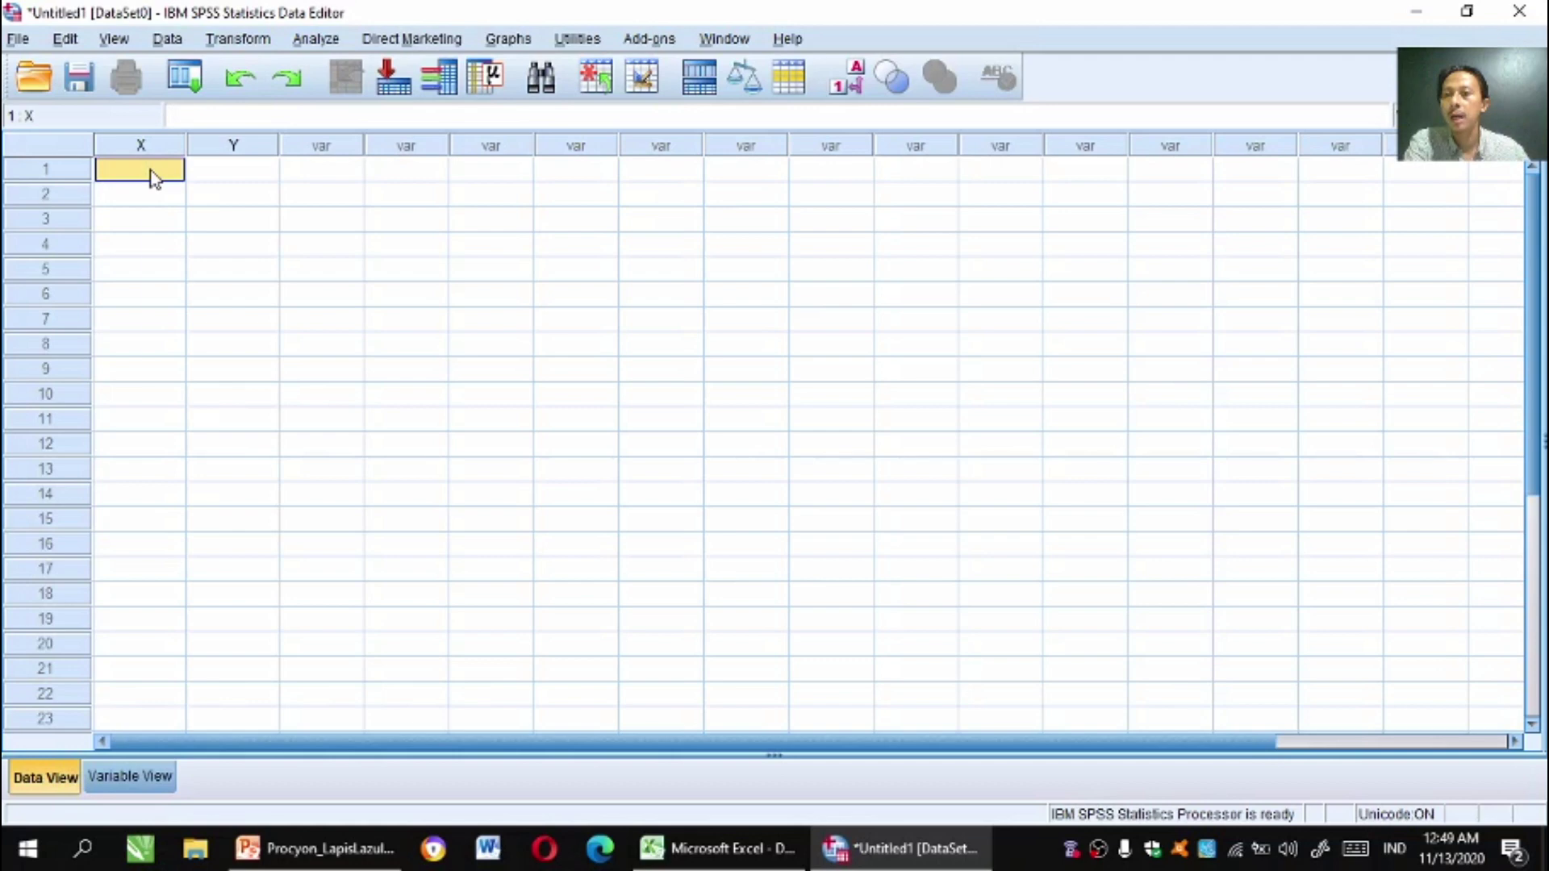
{"action": "right_click", "coordinate": [155, 179]}
{"action": "left_click", "coordinate": [230, 245]}
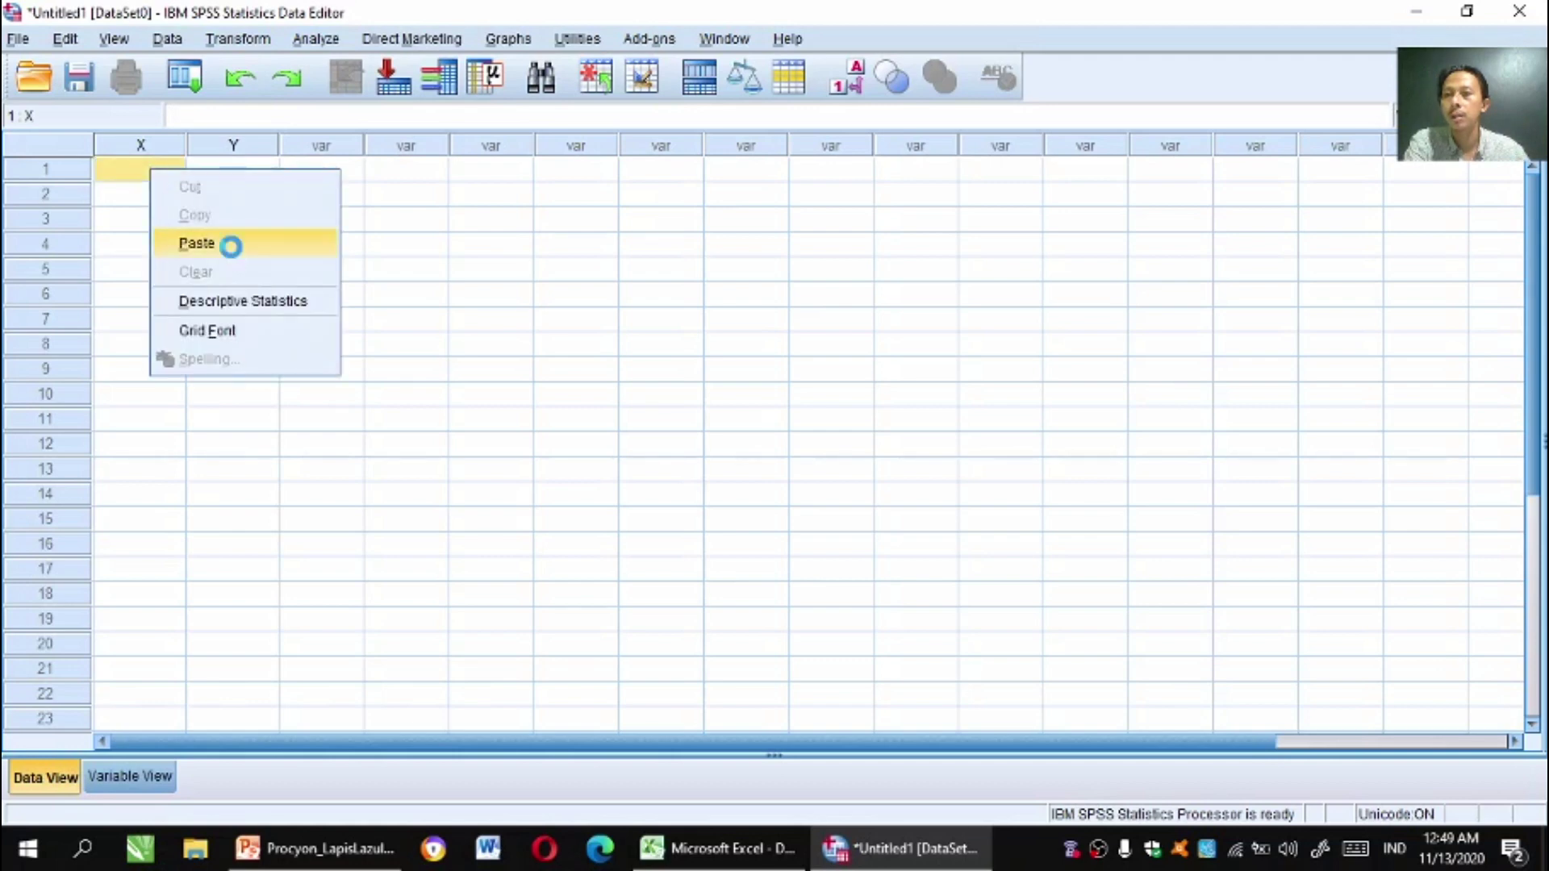
{"action": "left_click", "coordinate": [342, 242]}
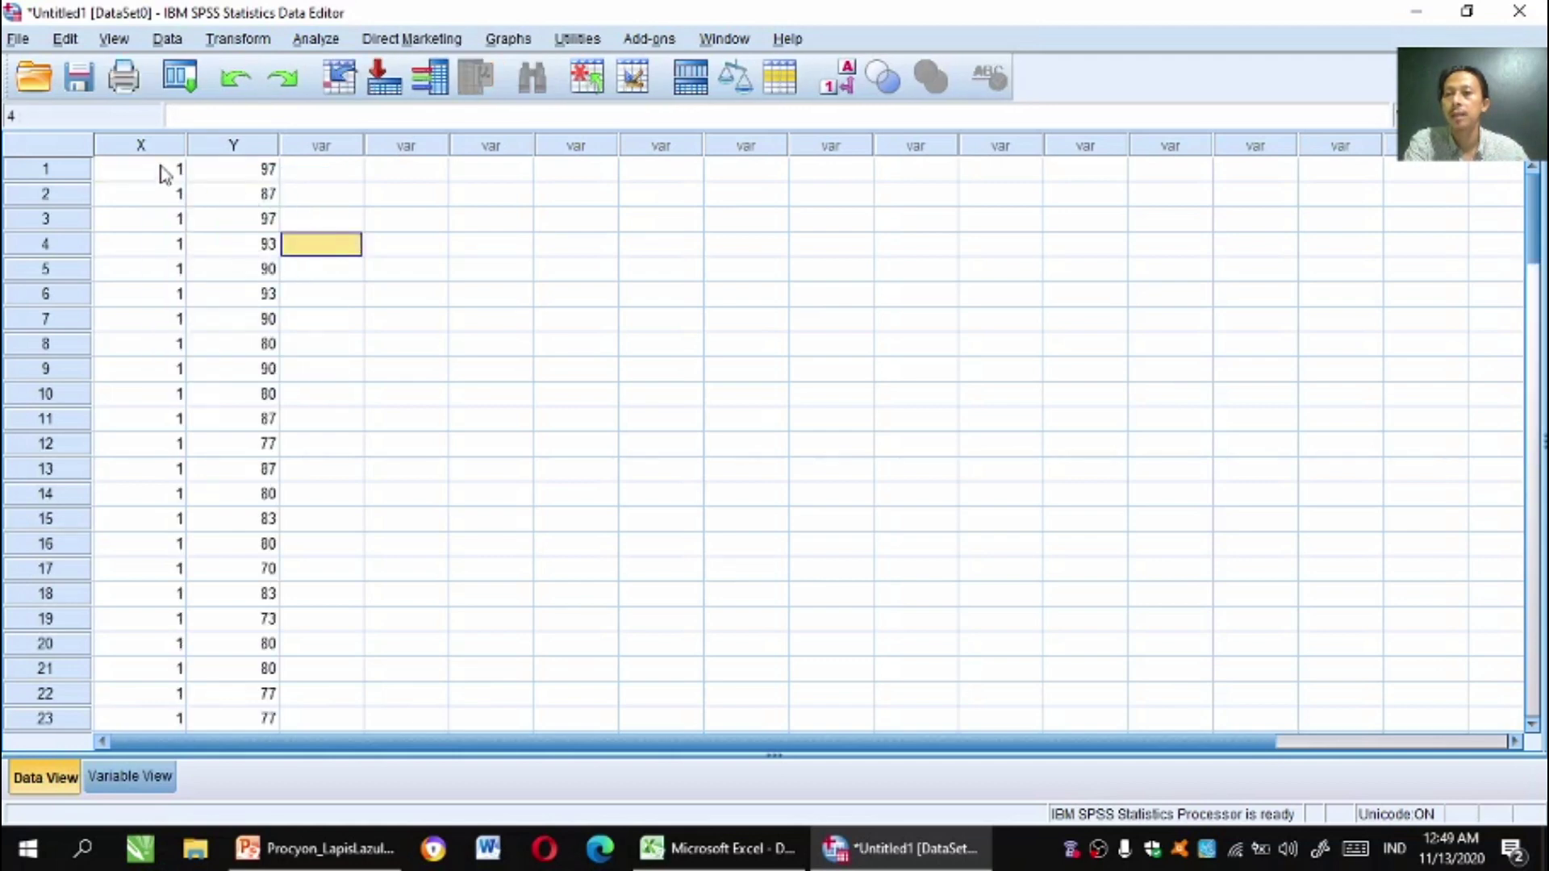
{"action": "left_click", "coordinate": [491, 218]}
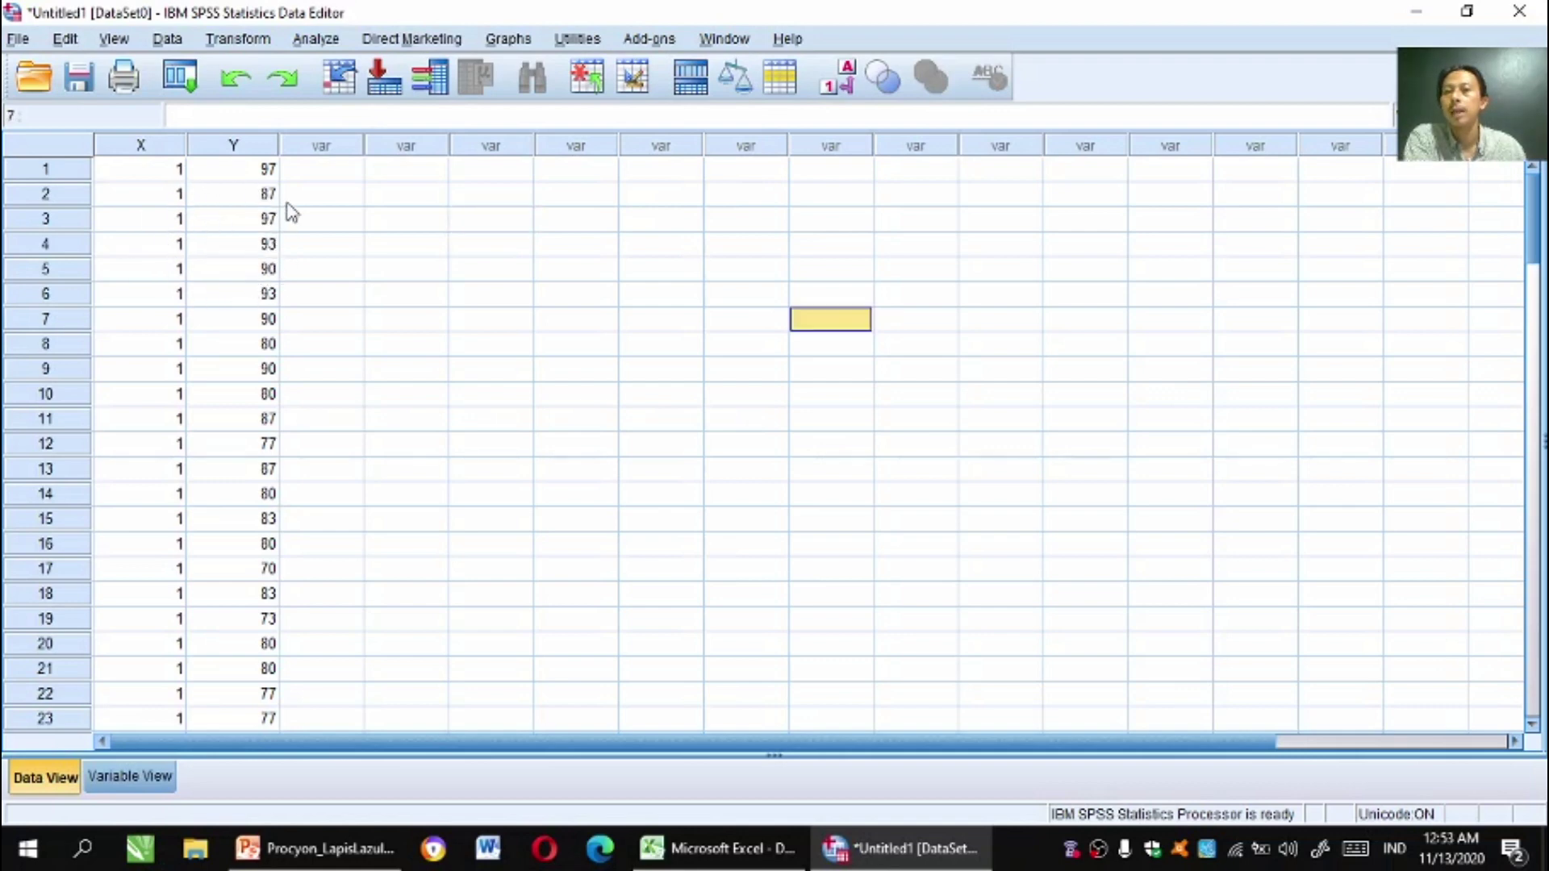
Set up an Explore analysis with Metode [X] as the factor and Nilai [Y] as the dependent variable.
{"action": "left_click", "coordinate": [313, 40]}
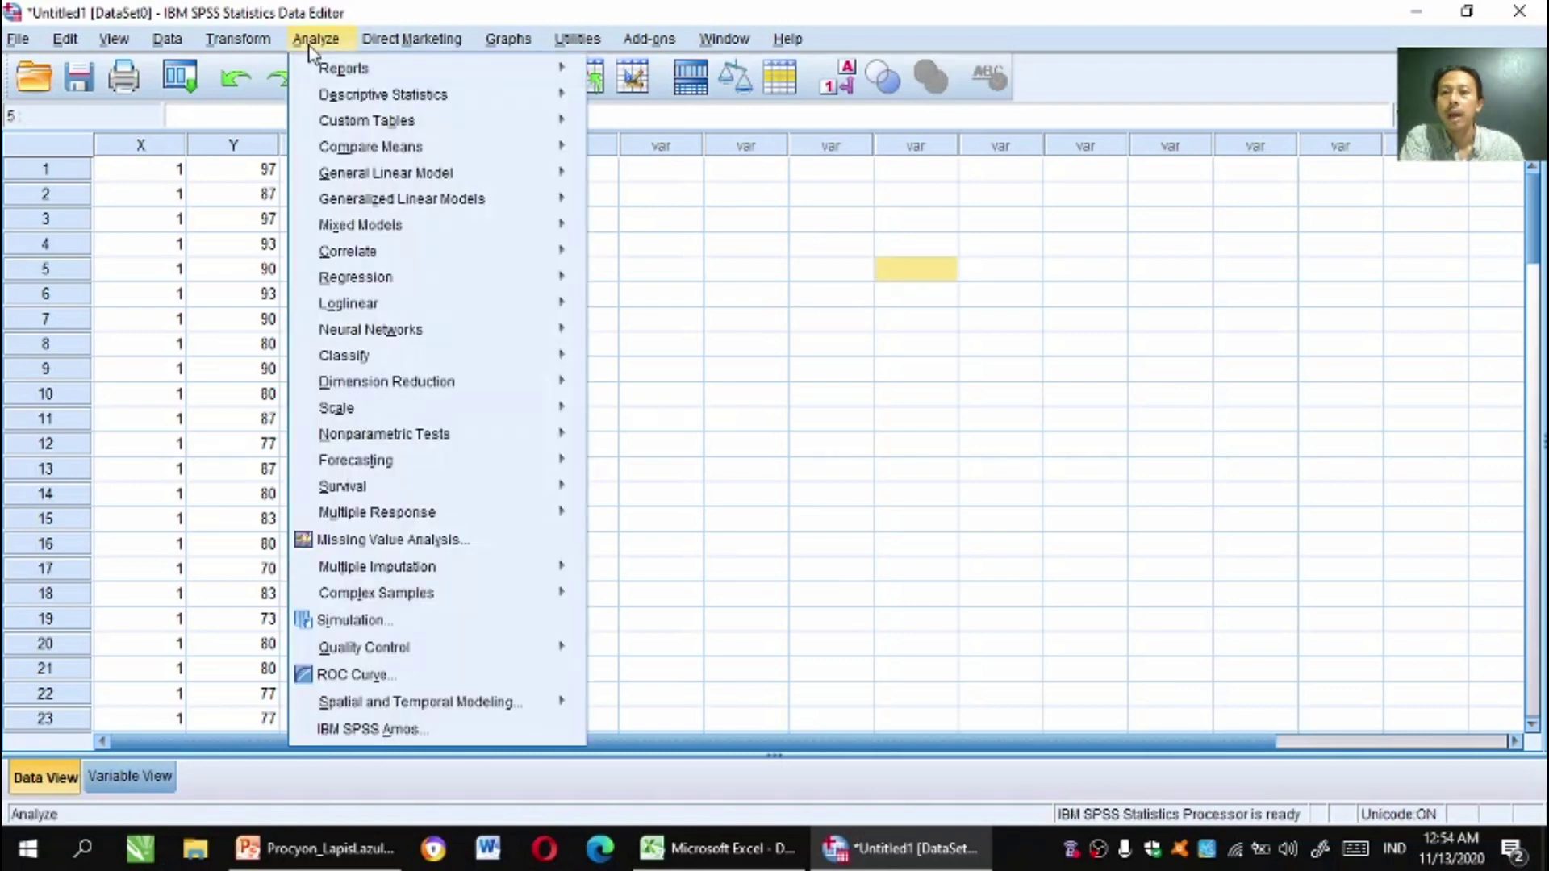
{"action": "mouse_move", "coordinate": [327, 98]}
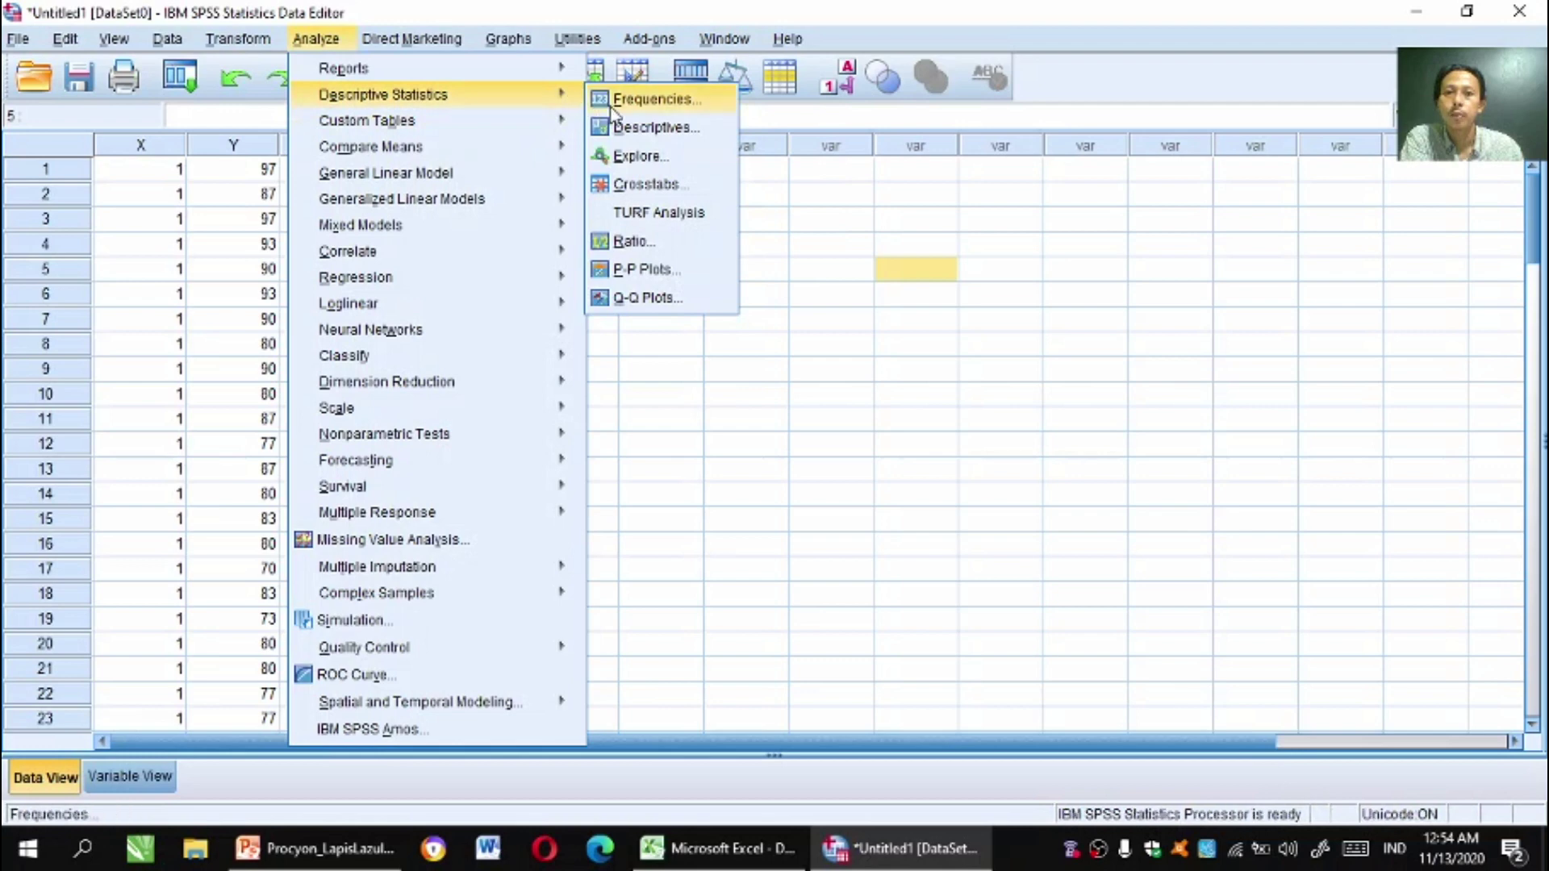
{"action": "left_click", "coordinate": [628, 158]}
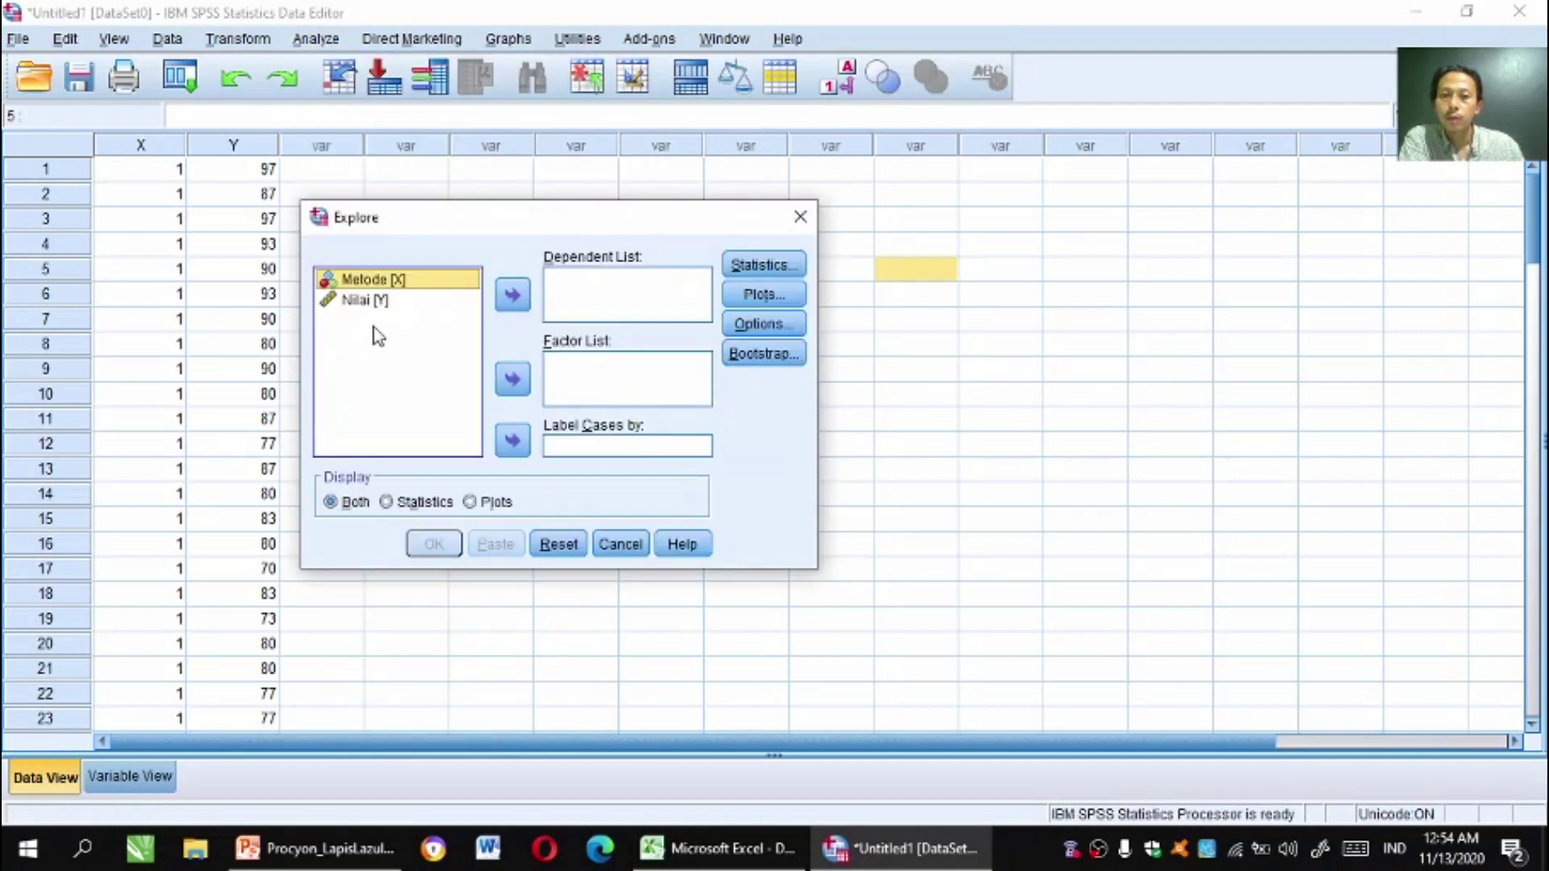
{"action": "left_click", "coordinate": [376, 282]}
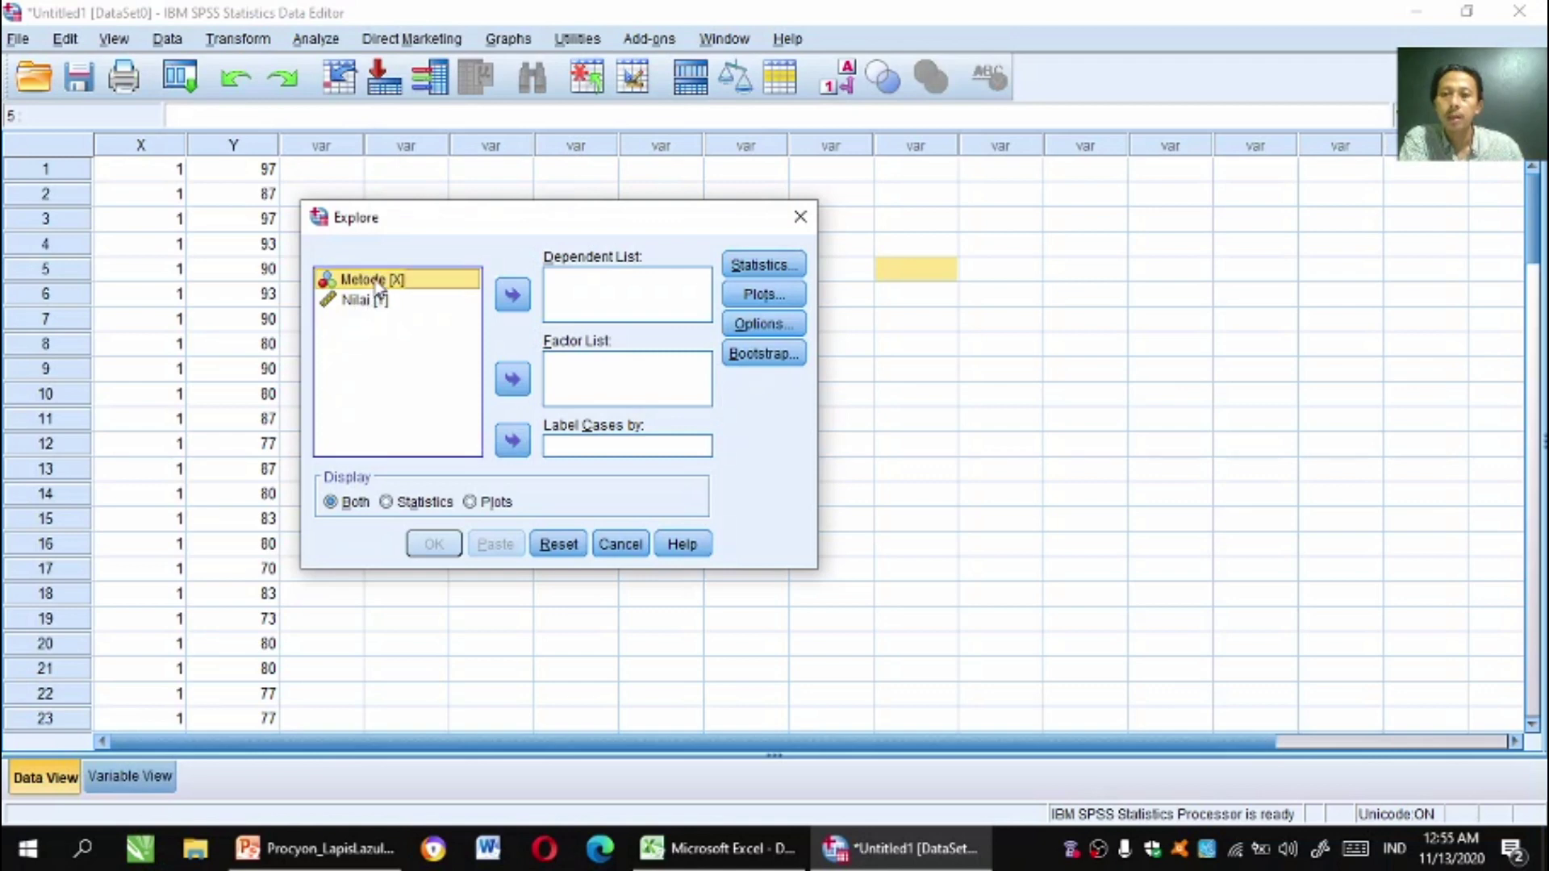
{"action": "left_click", "coordinate": [377, 283]}
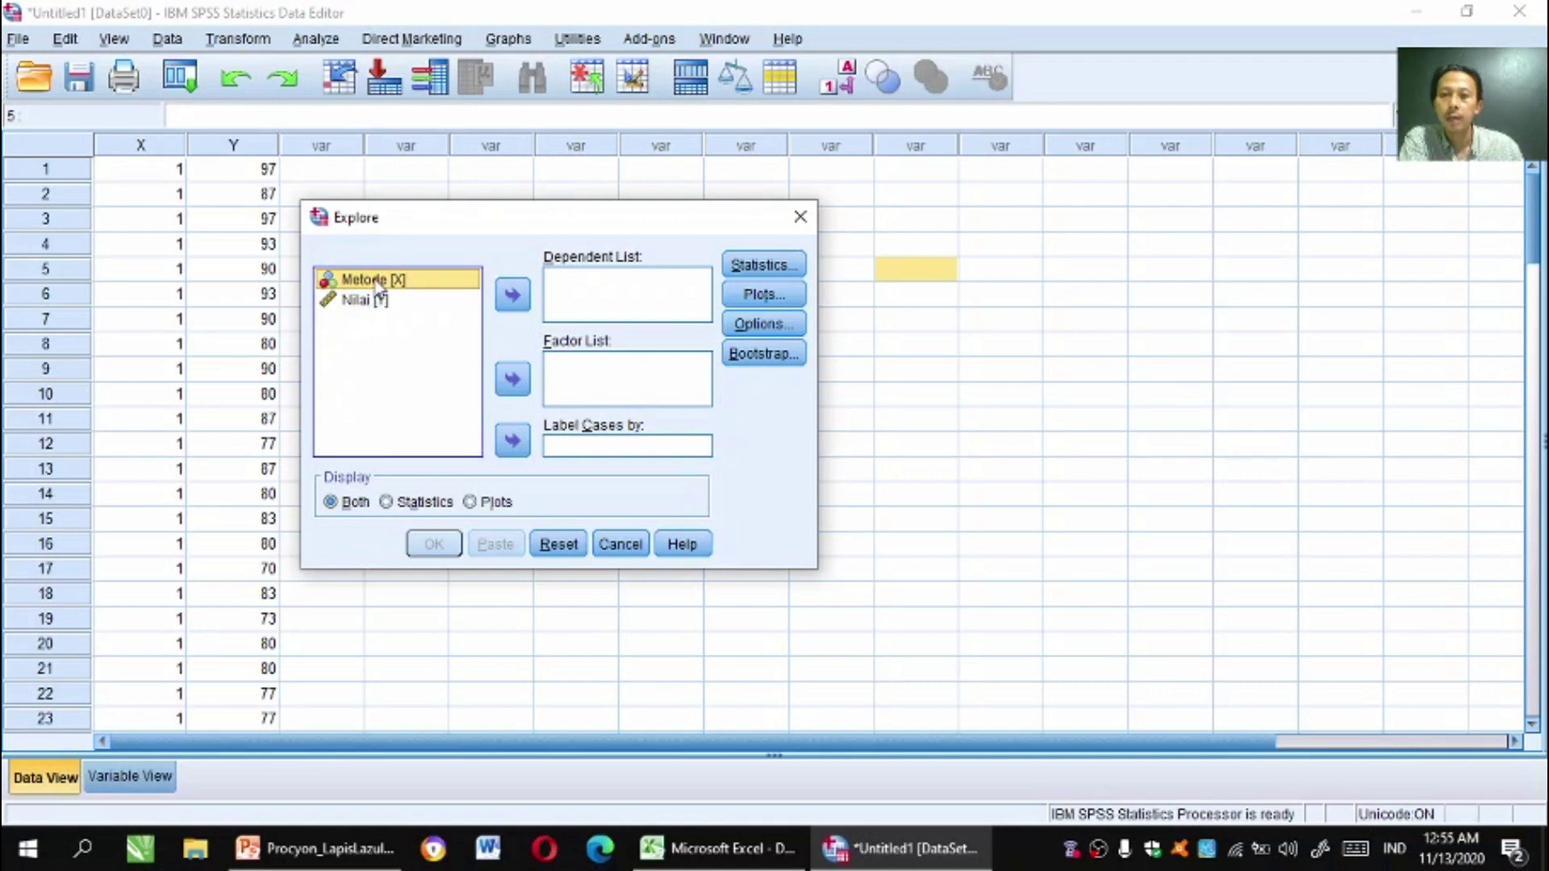
{"action": "left_click", "coordinate": [514, 381]}
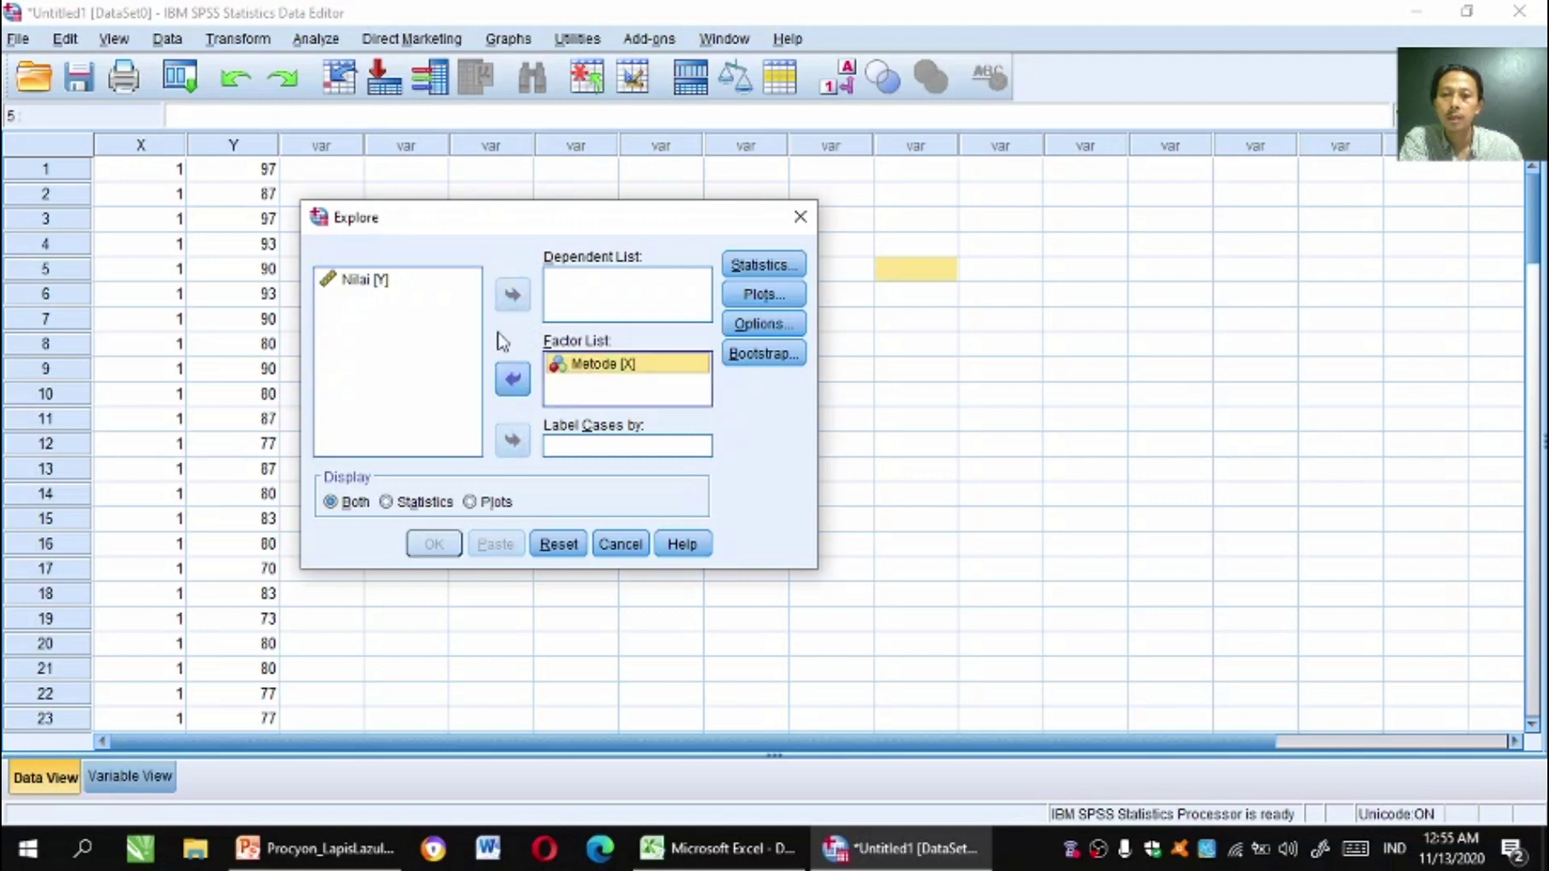
{"action": "left_click", "coordinate": [363, 283]}
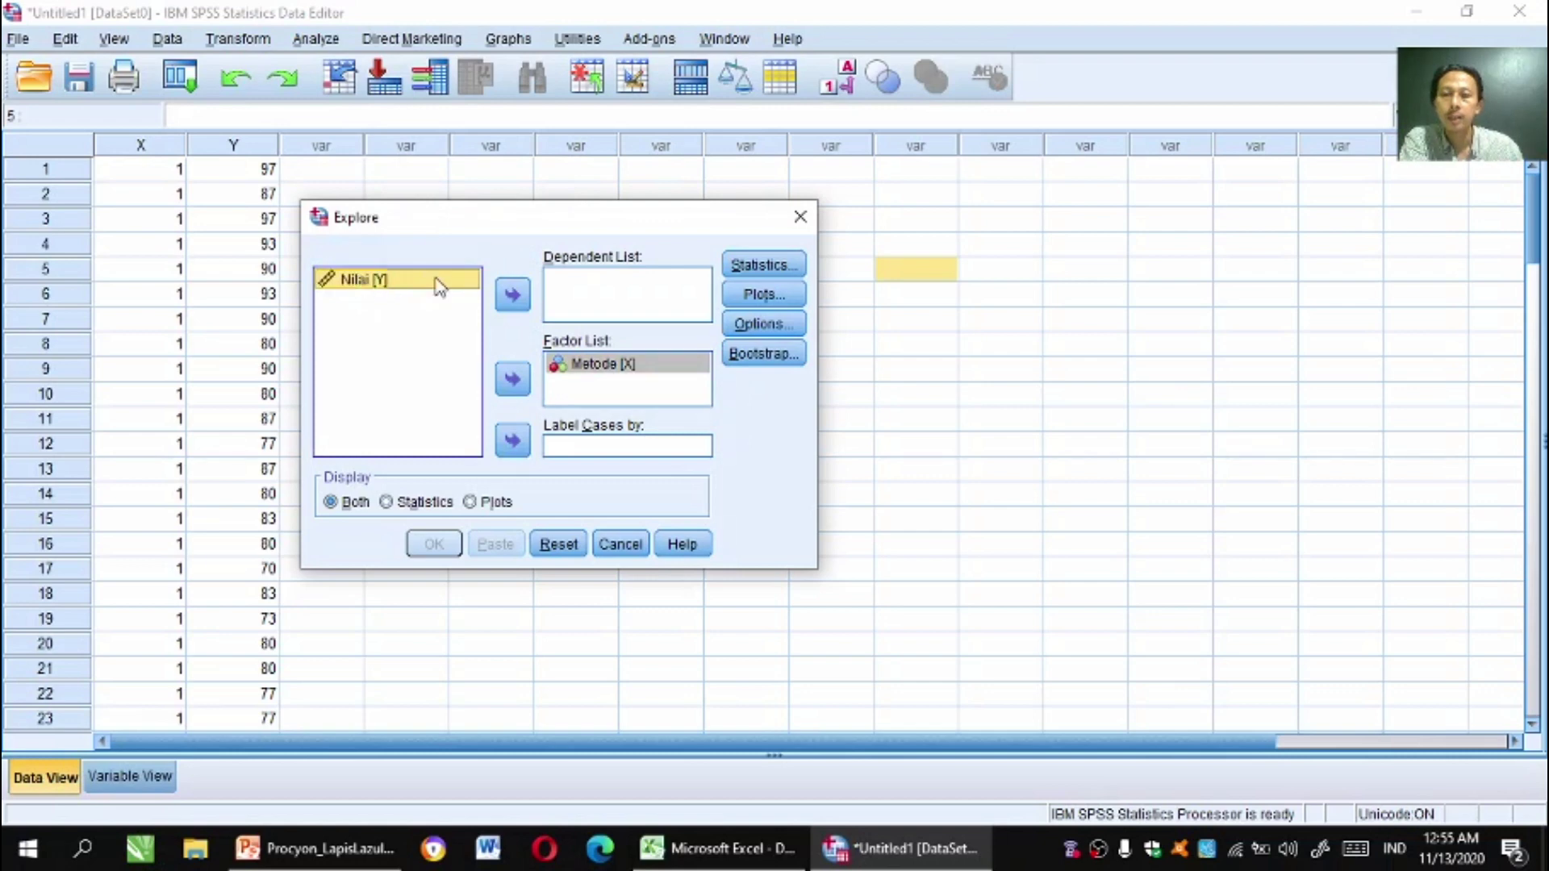
{"action": "left_click", "coordinate": [513, 297]}
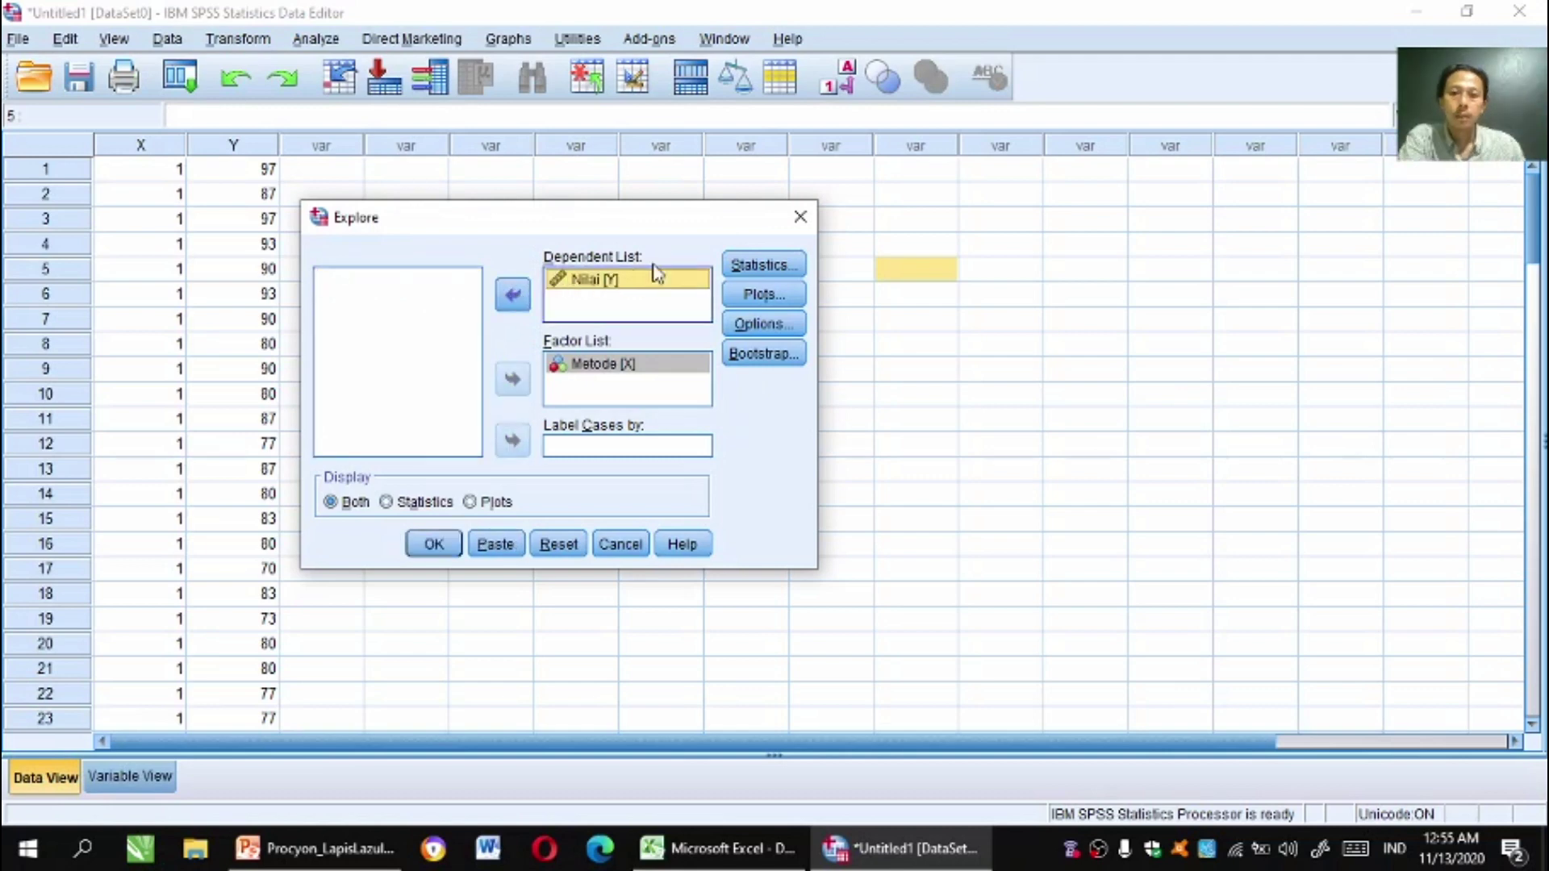
Include normality plots with tests in the Explore analysis and run it.
{"action": "left_click", "coordinate": [767, 297]}
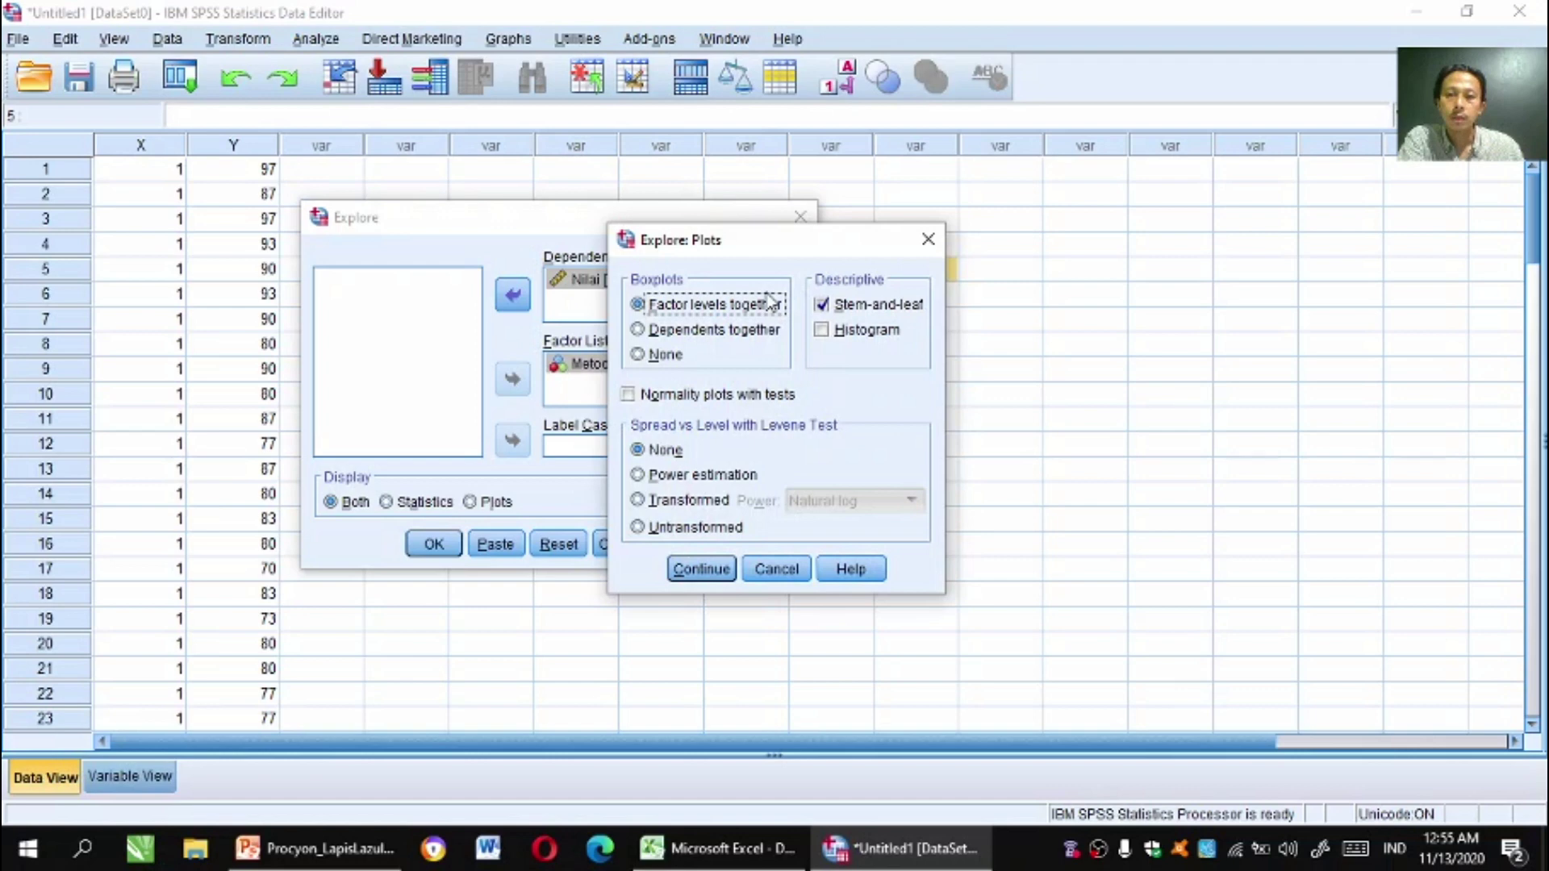
{"action": "left_click", "coordinate": [629, 396]}
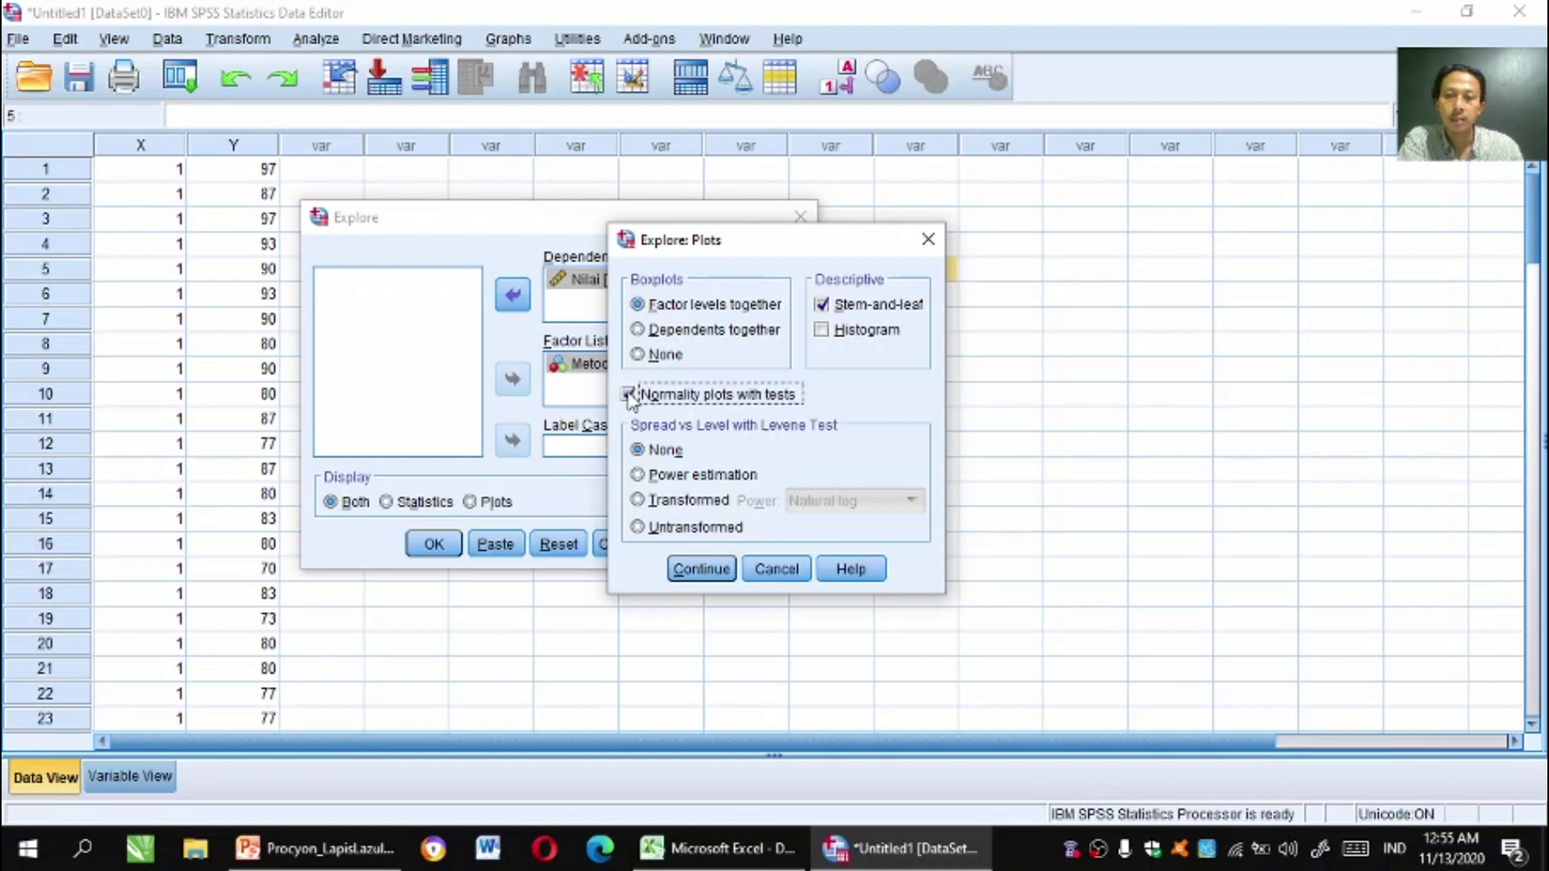
{"action": "left_click", "coordinate": [703, 570]}
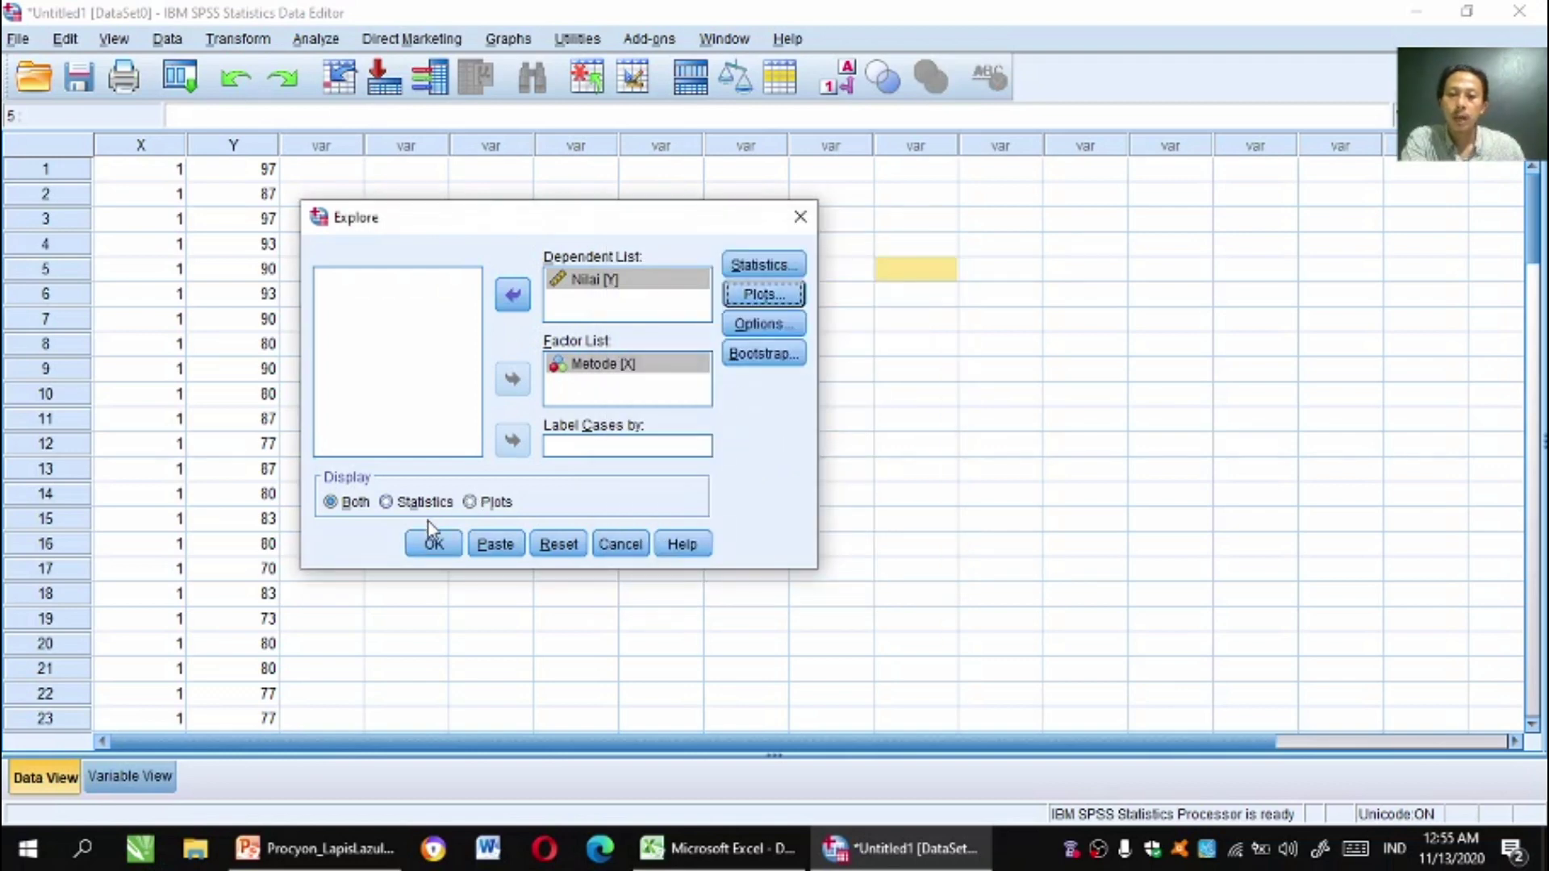
{"action": "left_click", "coordinate": [434, 549]}
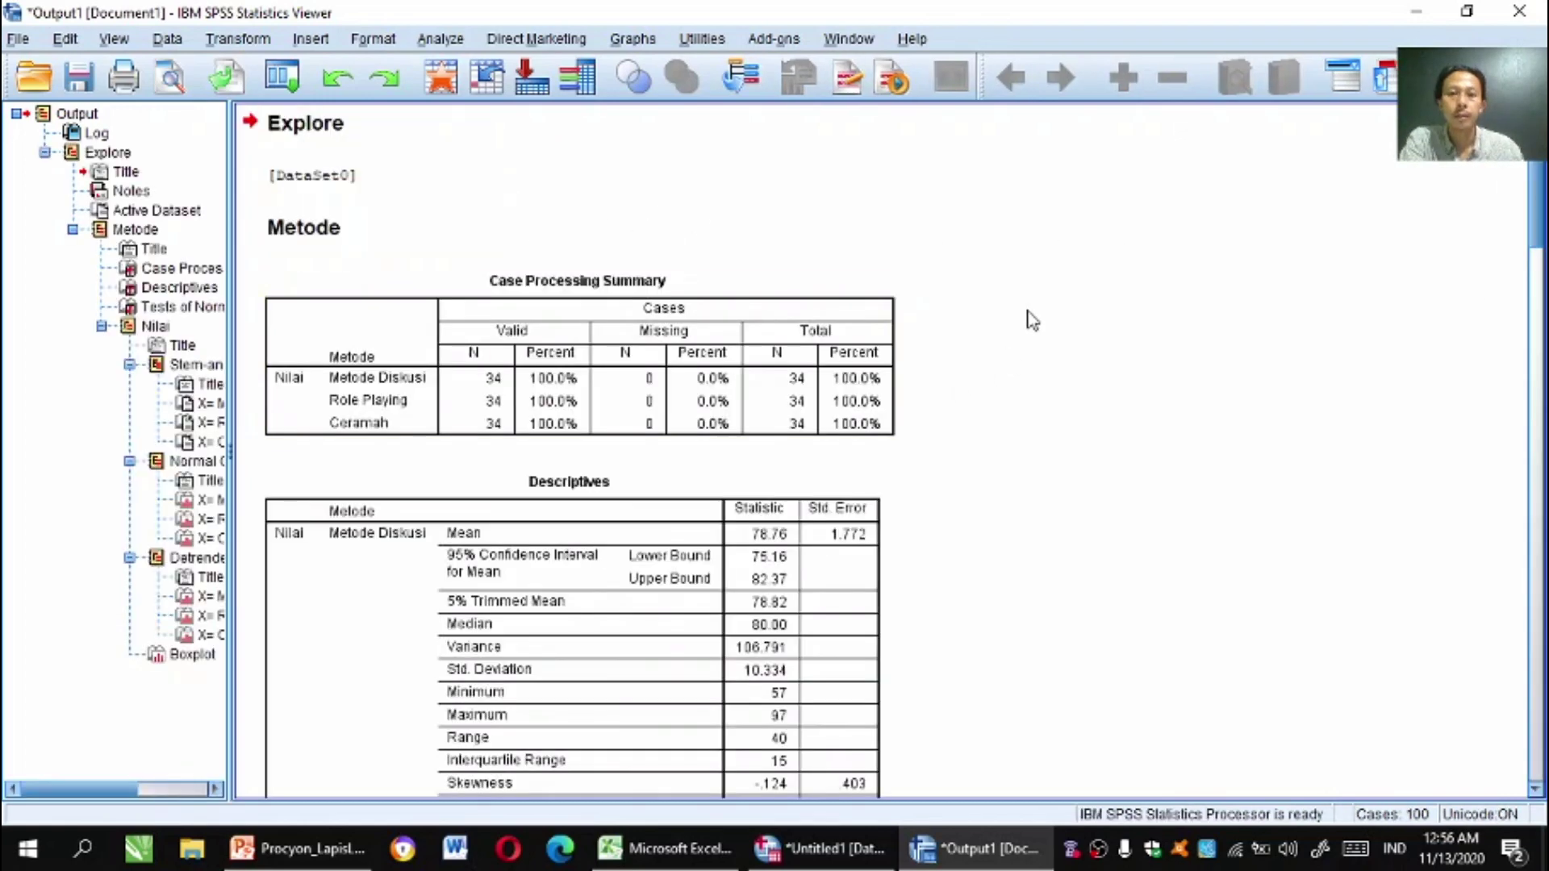
Examine the Explore output and select the Case Processing Summary table.
{"action": "scroll", "coordinate": [1020, 318], "scroll_direction": "down", "scroll_amount": 10}
{"action": "left_click_drag", "start_coordinate": [1527, 413], "coordinate": [1533, 223]}
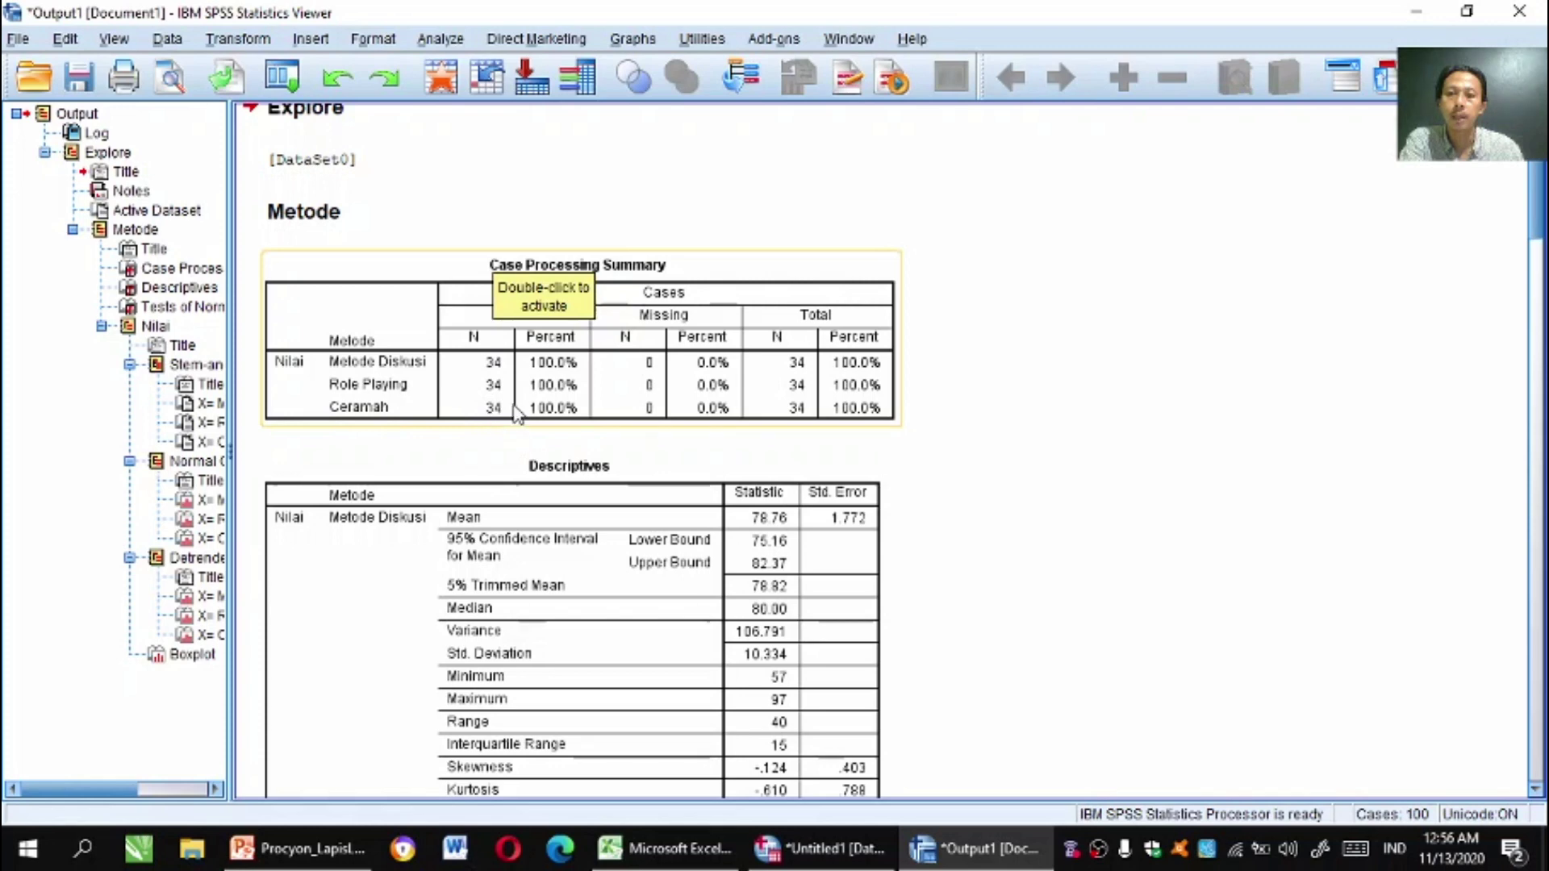
{"action": "left_click", "coordinate": [561, 366]}
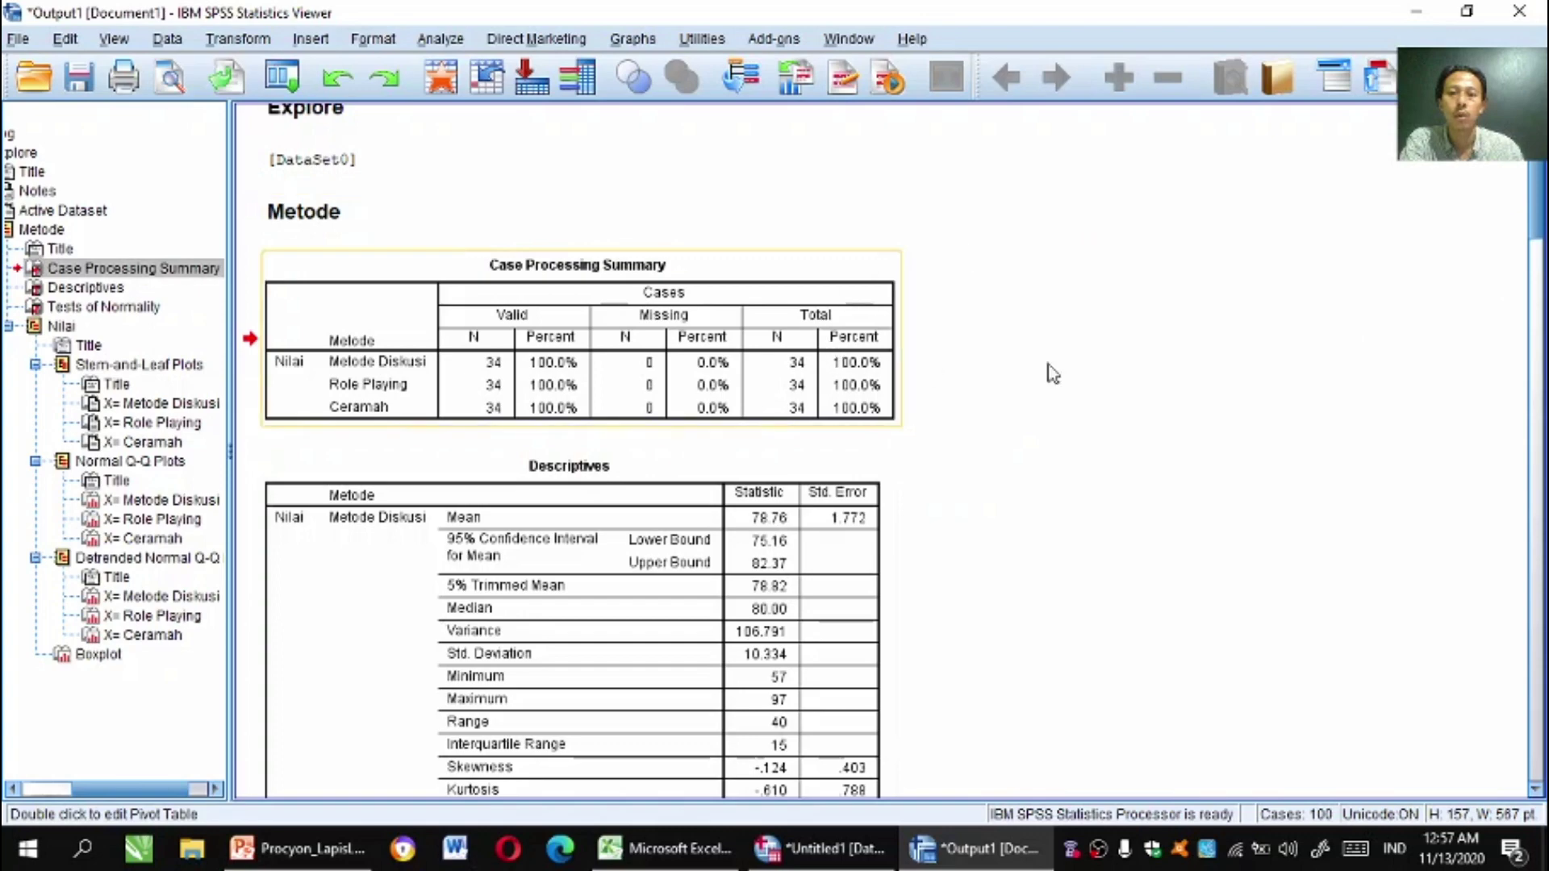
Examine the Descriptives and Tests of Normality tables in the Explore output for the three methods.
{"action": "mouse_move", "coordinate": [1538, 202]}
{"action": "left_mouse_down"}
{"action": "mouse_move", "coordinate": [1537, 222]}
{"action": "mouse_move", "coordinate": [1537, 186]}
{"action": "left_mouse_up"}
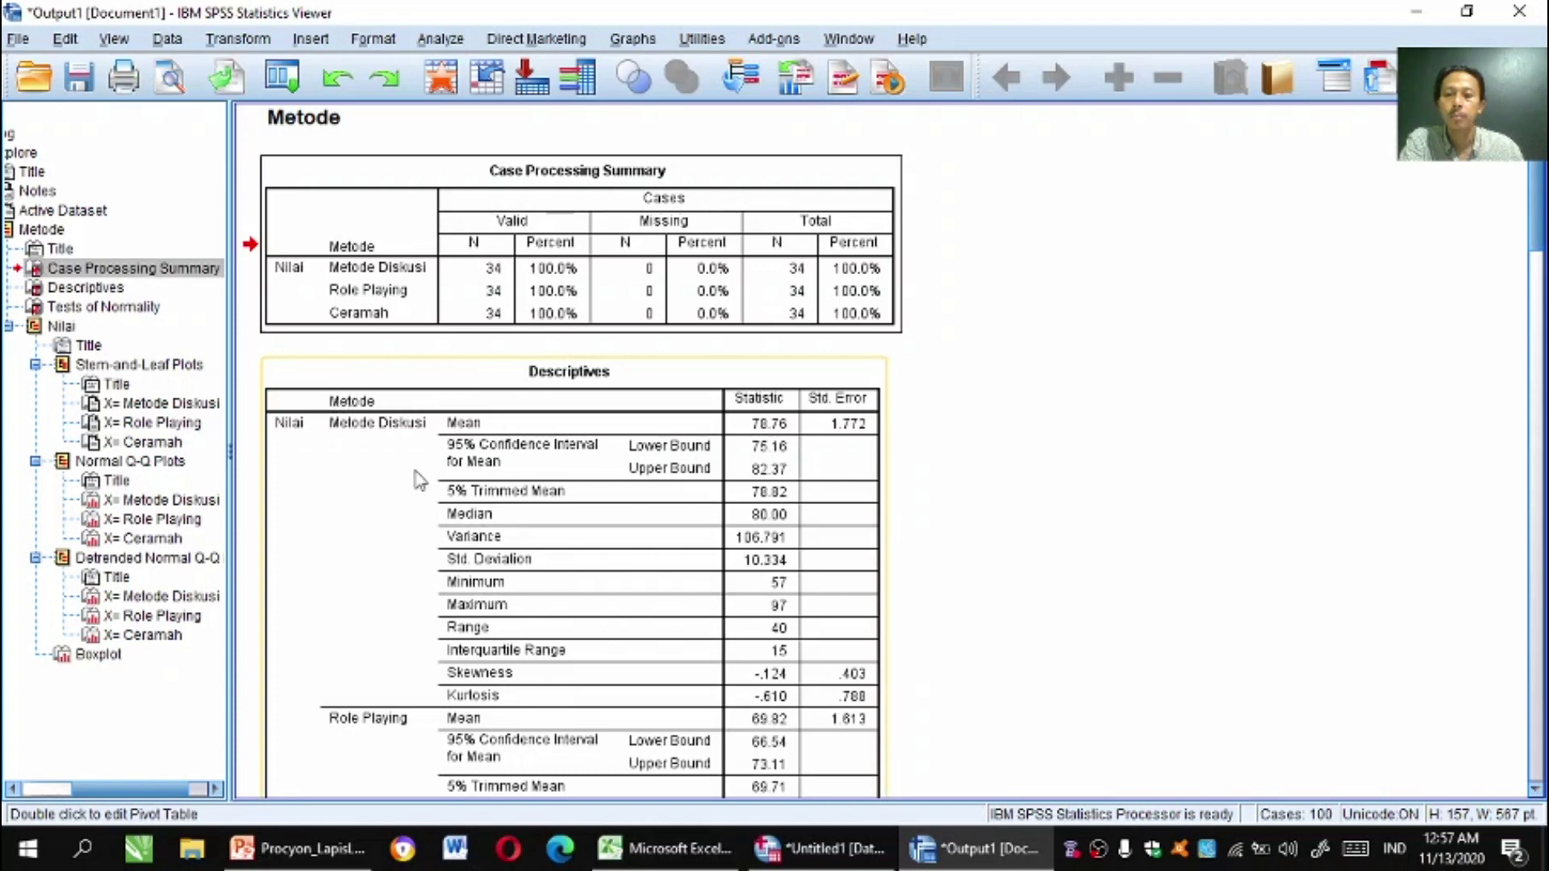
{"action": "scroll", "coordinate": [330, 472], "scroll_direction": "down", "scroll_amount": 10}
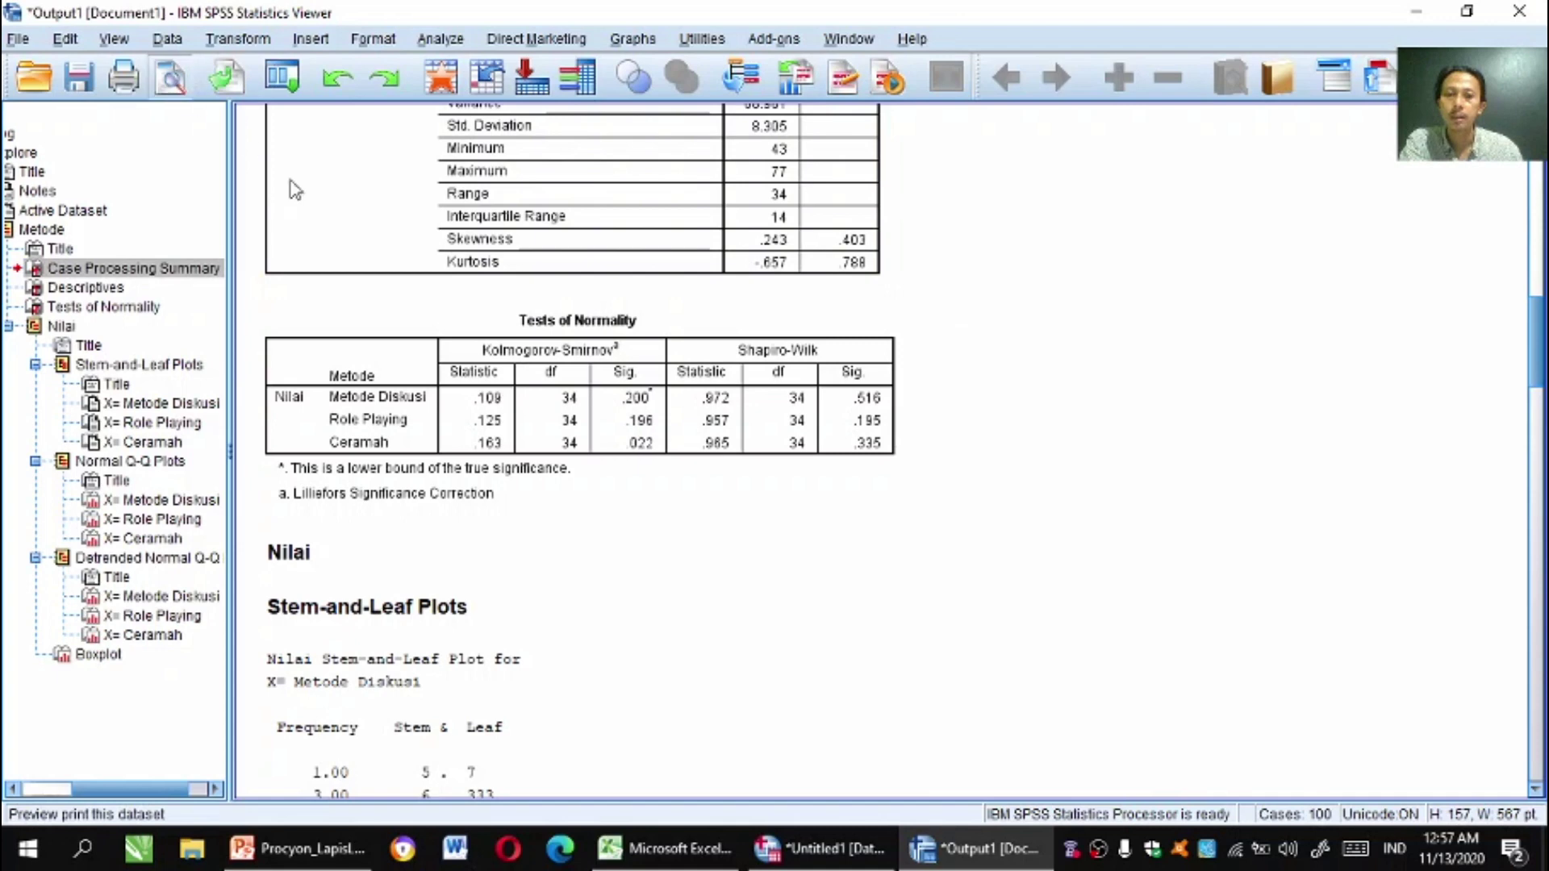
{"action": "double_click", "coordinate": [579, 372]}
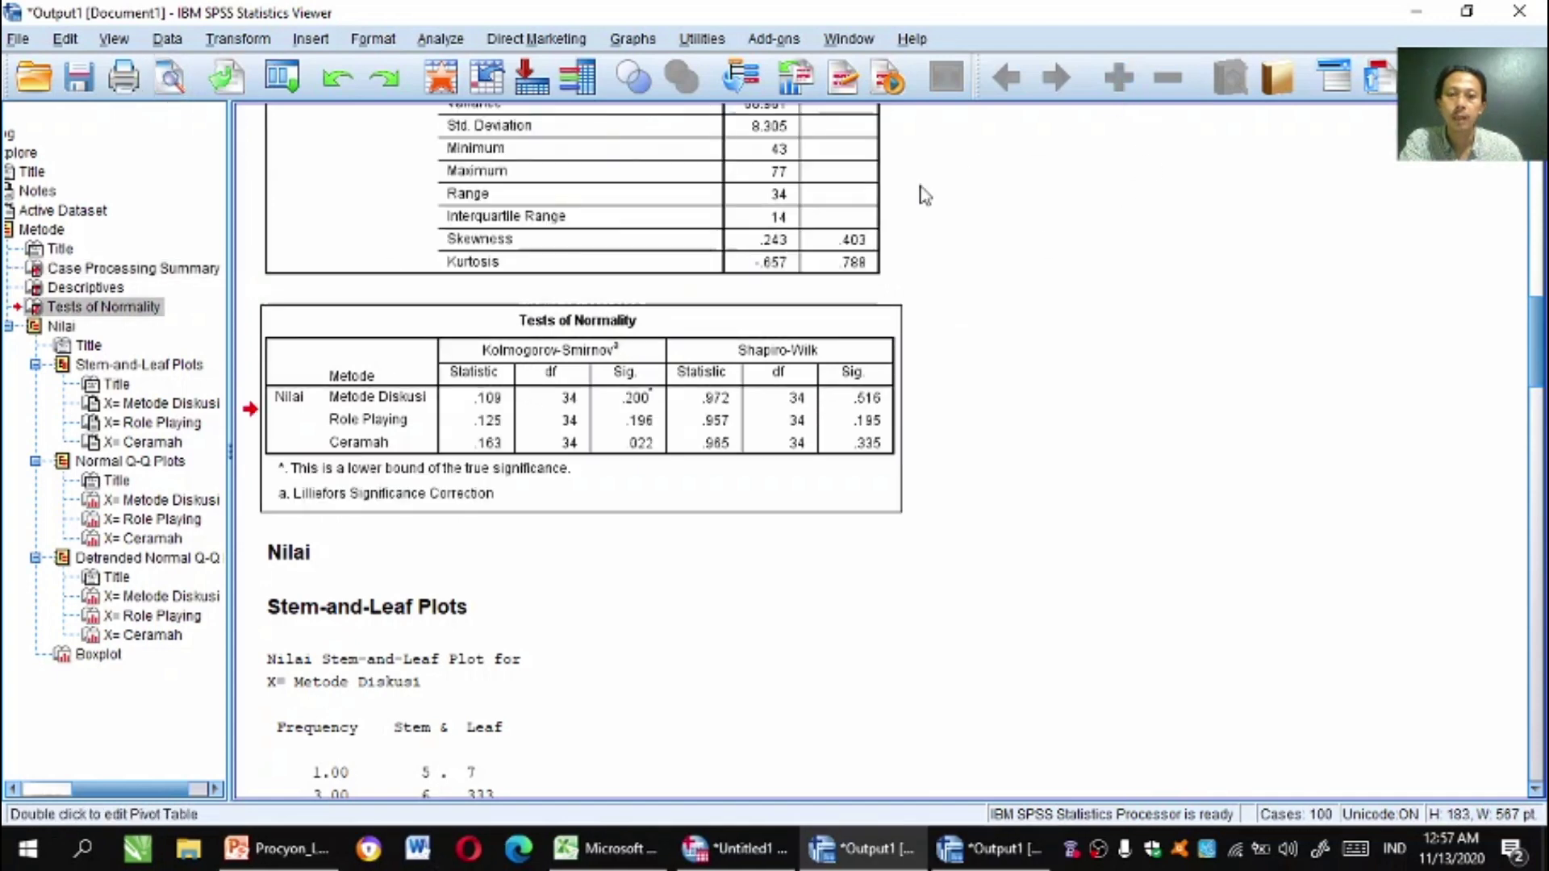
{"action": "left_click", "coordinate": [952, 360]}
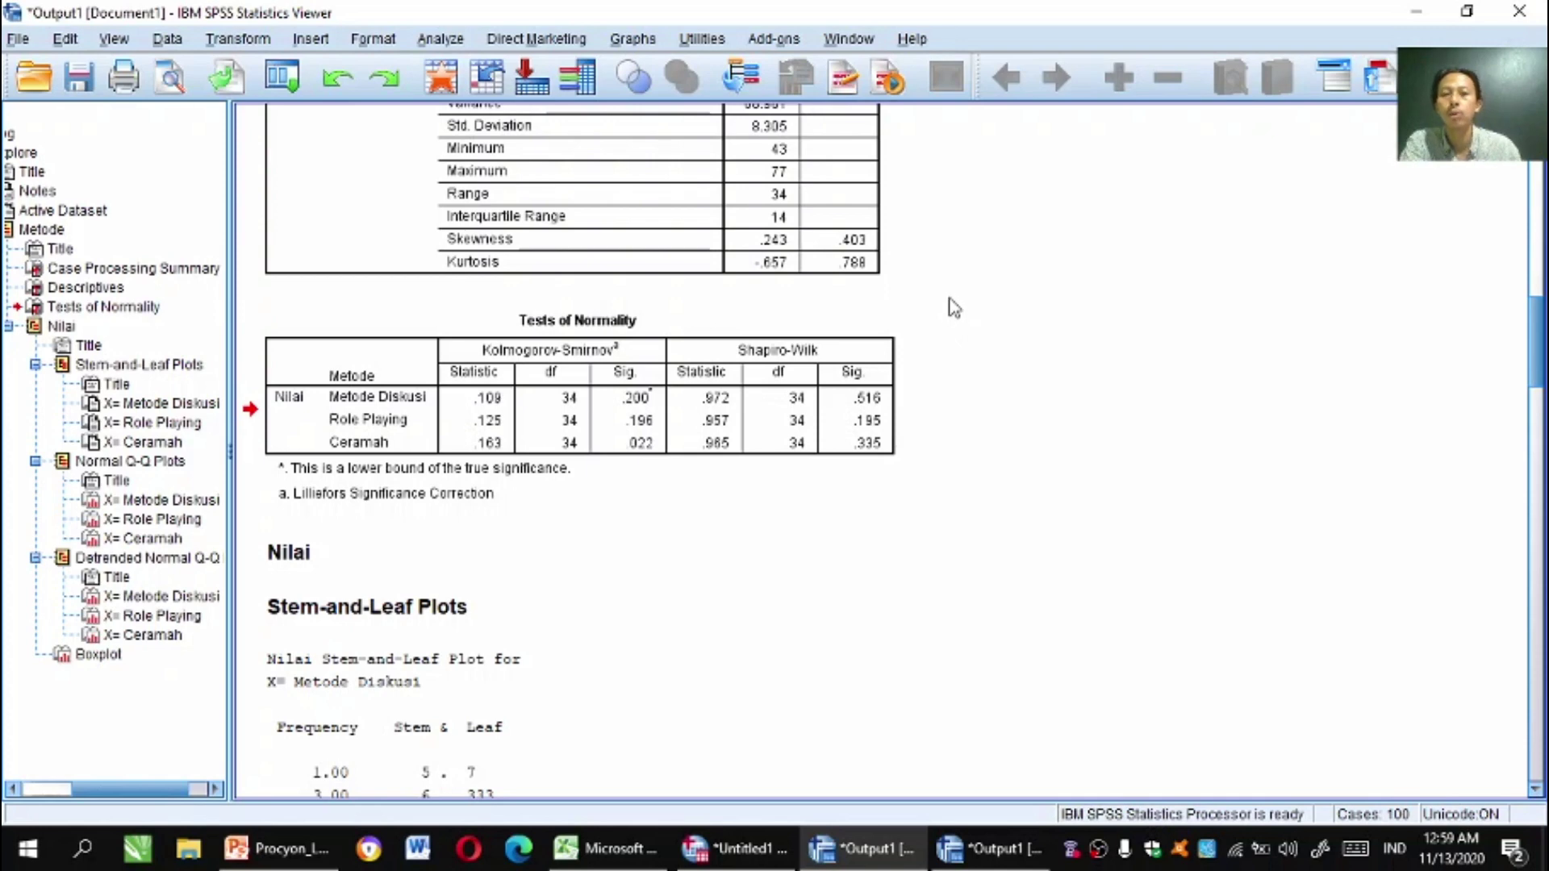
{"action": "left_click", "coordinate": [887, 335]}
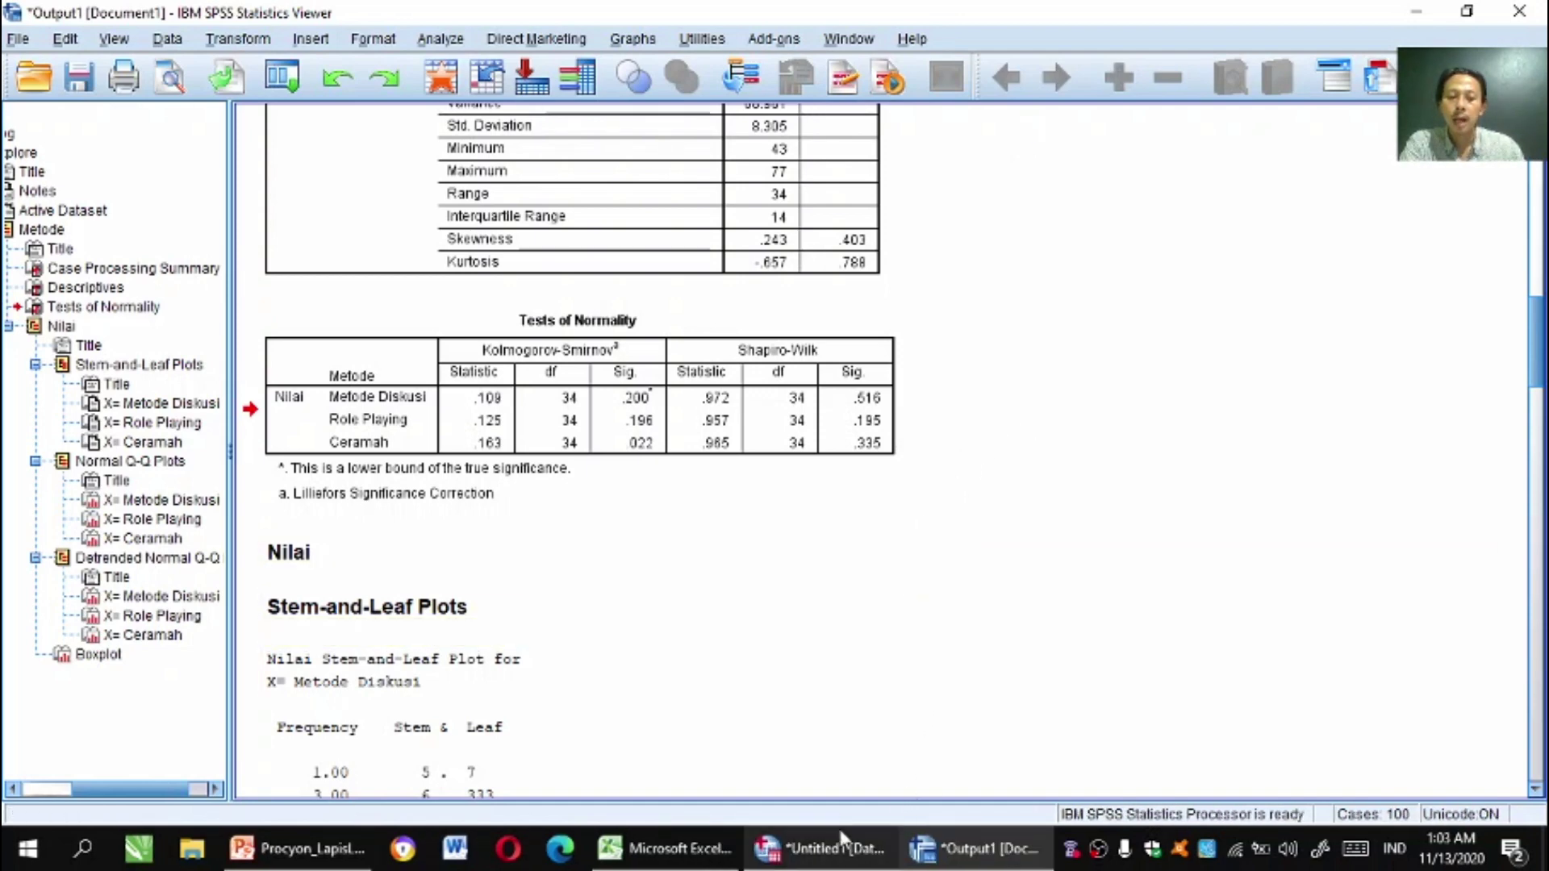
Set up a One-Way ANOVA on the dataset with Metode [X] as the factor and Nilai [Y] as the dependent variable.
{"action": "left_click", "coordinate": [835, 862]}
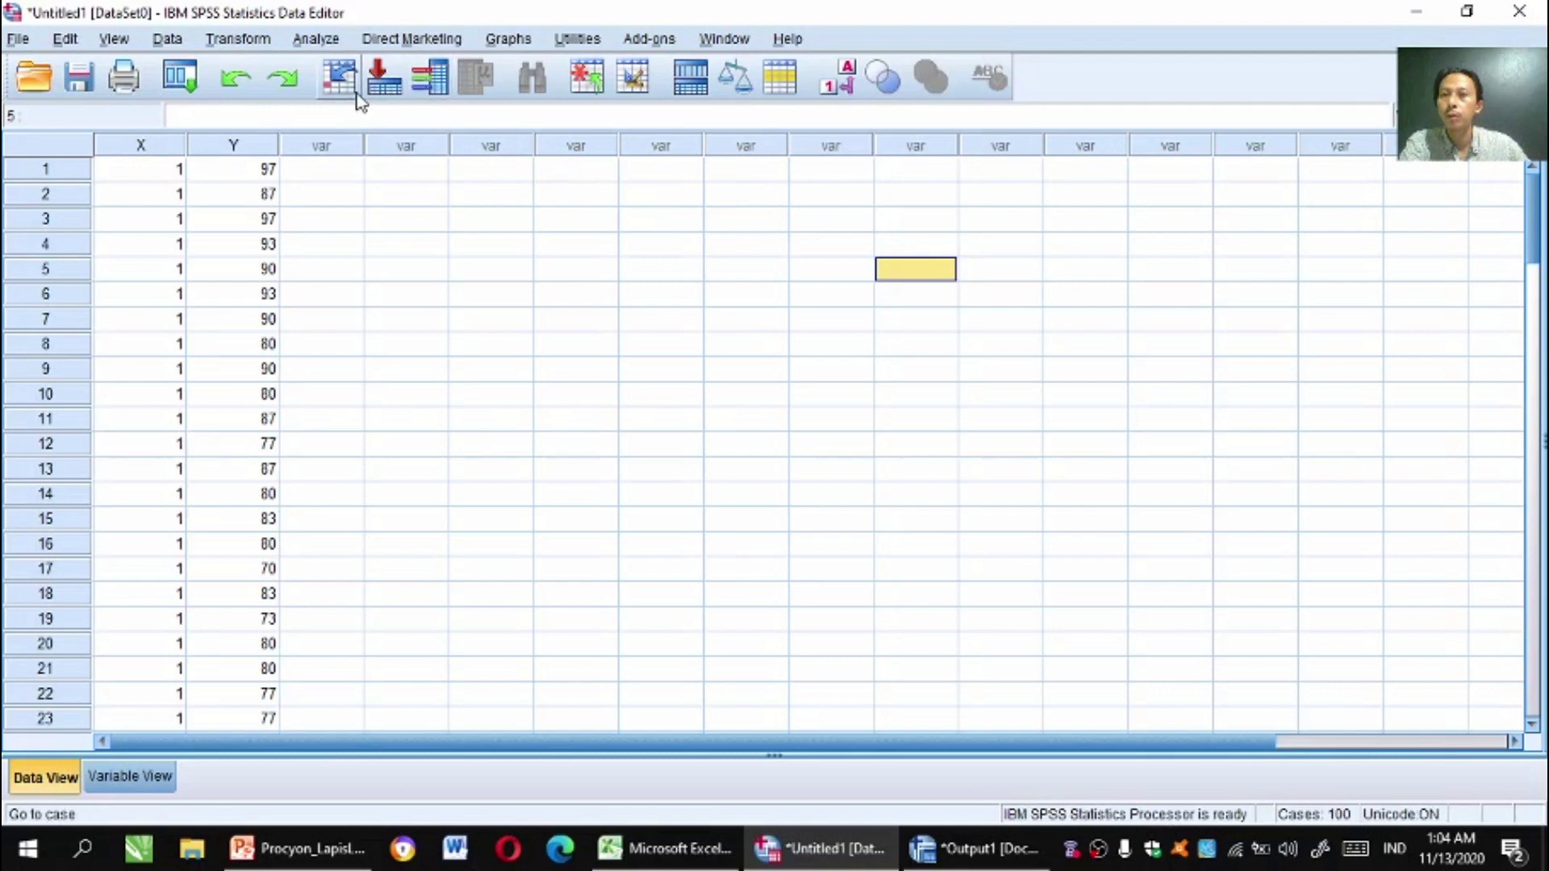
{"action": "left_click", "coordinate": [315, 41]}
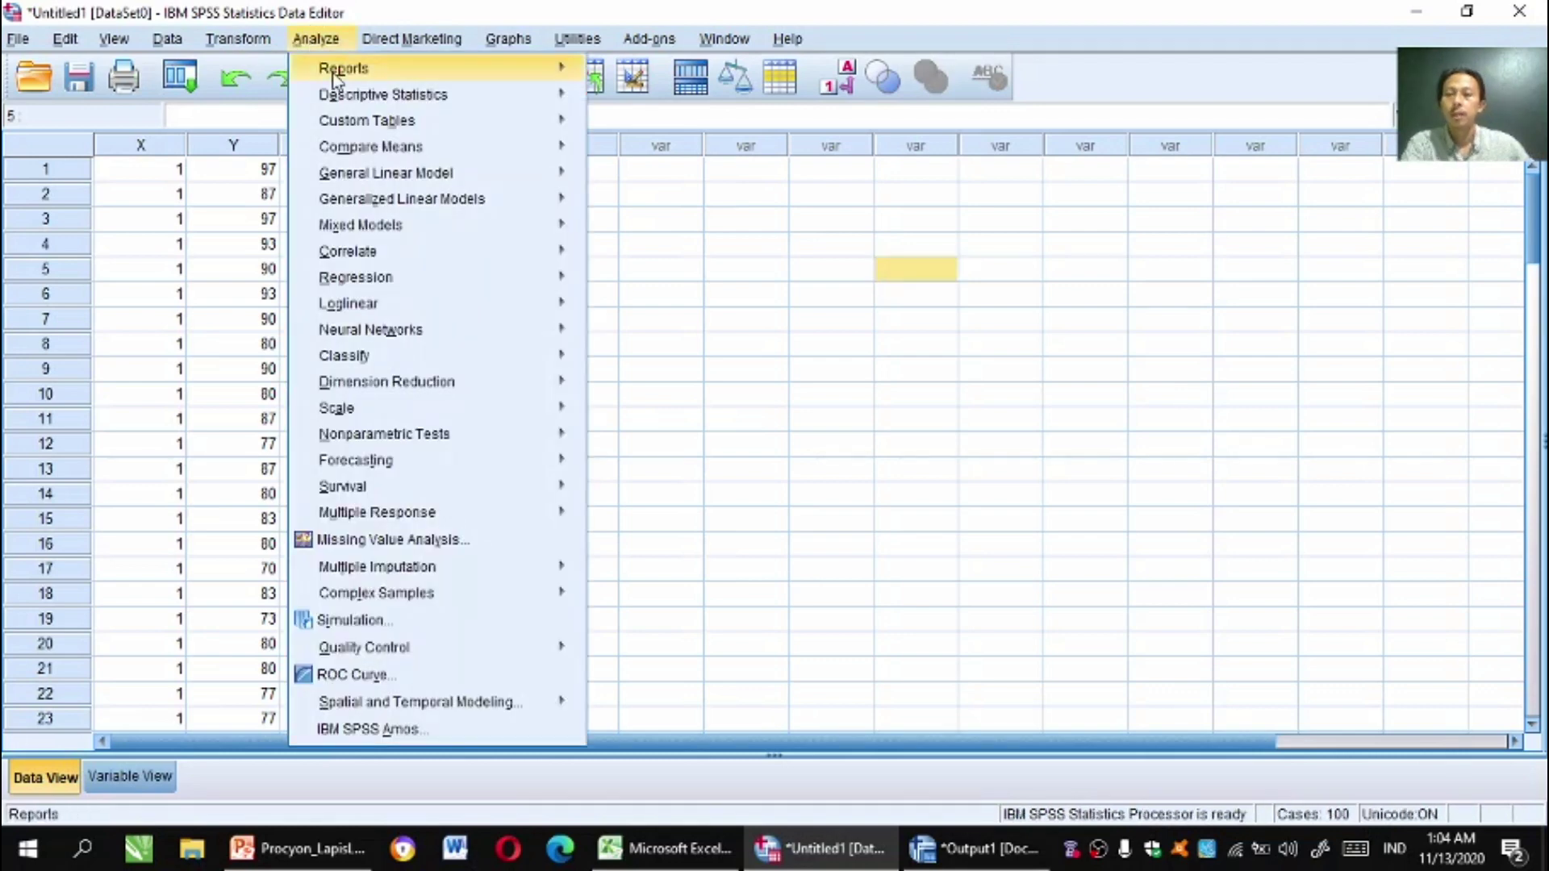
{"action": "mouse_move", "coordinate": [358, 155]}
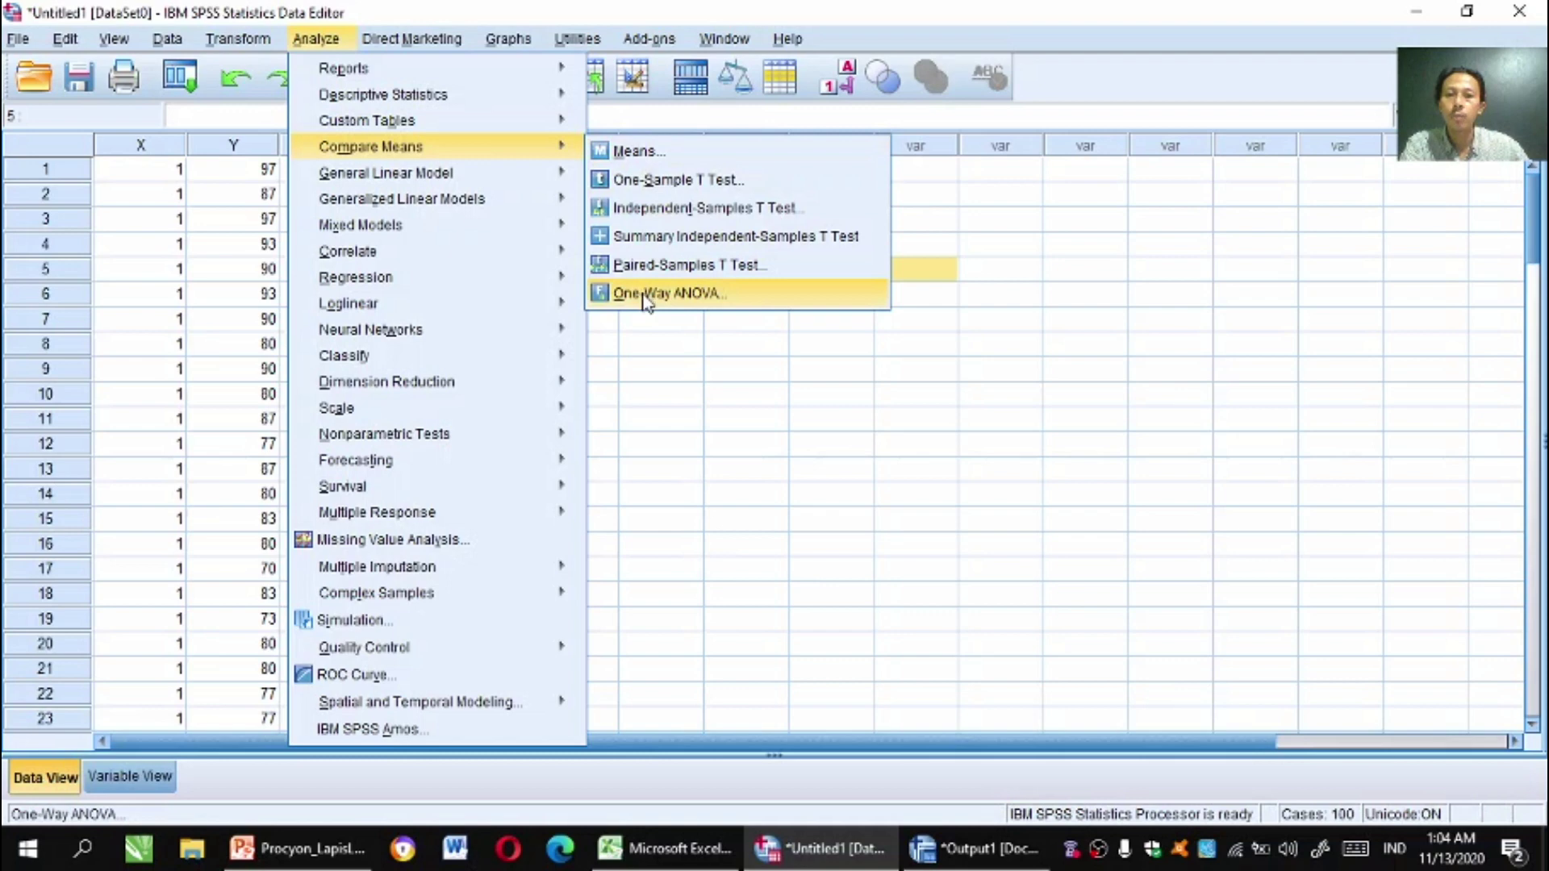
{"action": "left_click", "coordinate": [646, 298]}
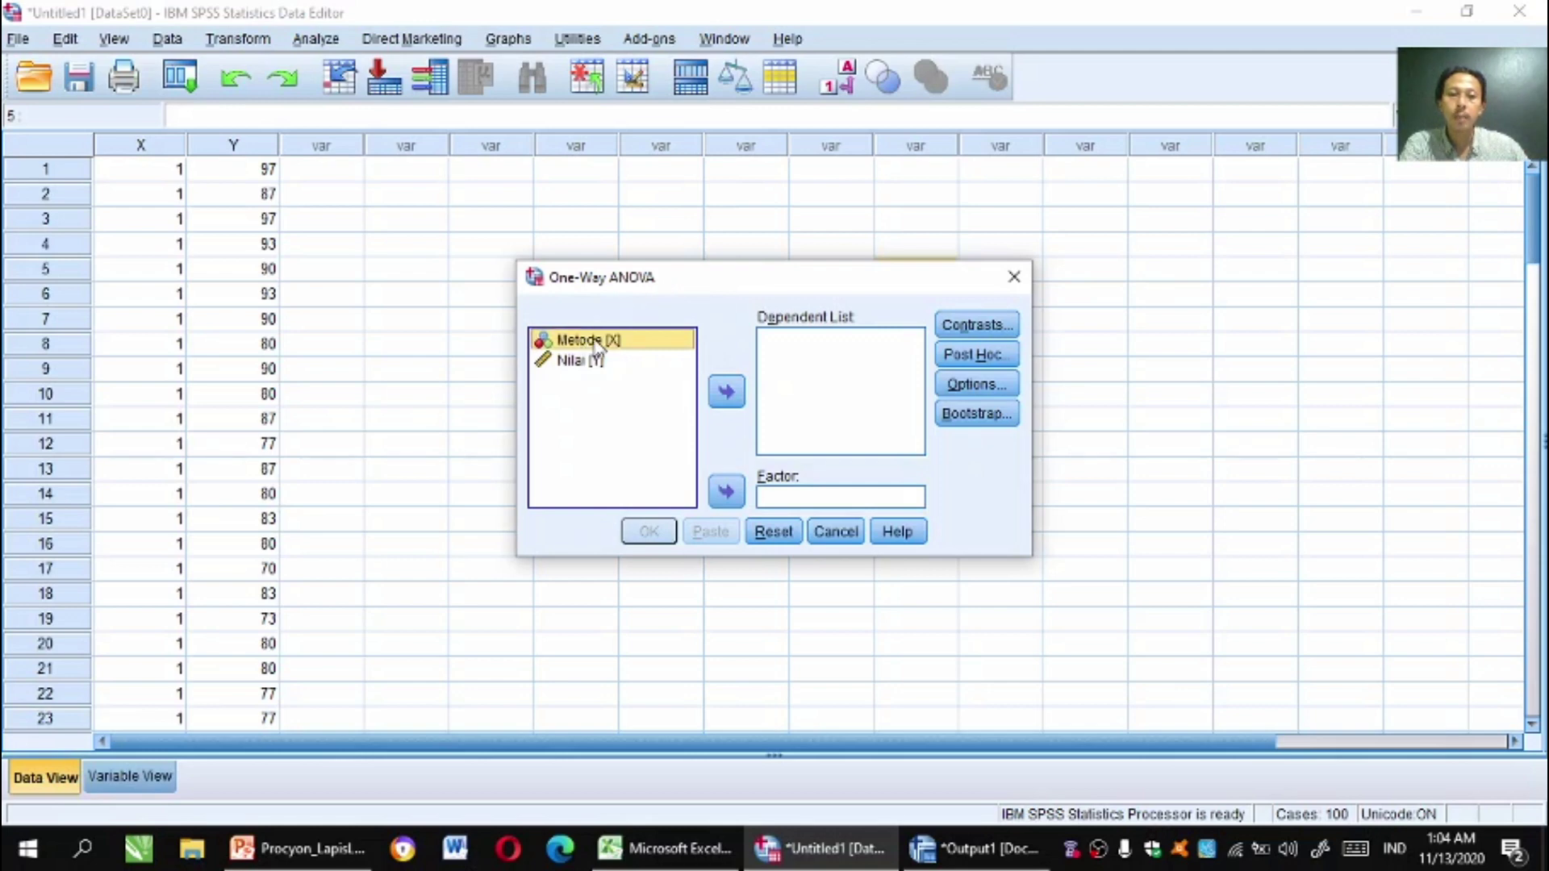
{"action": "left_click", "coordinate": [726, 494]}
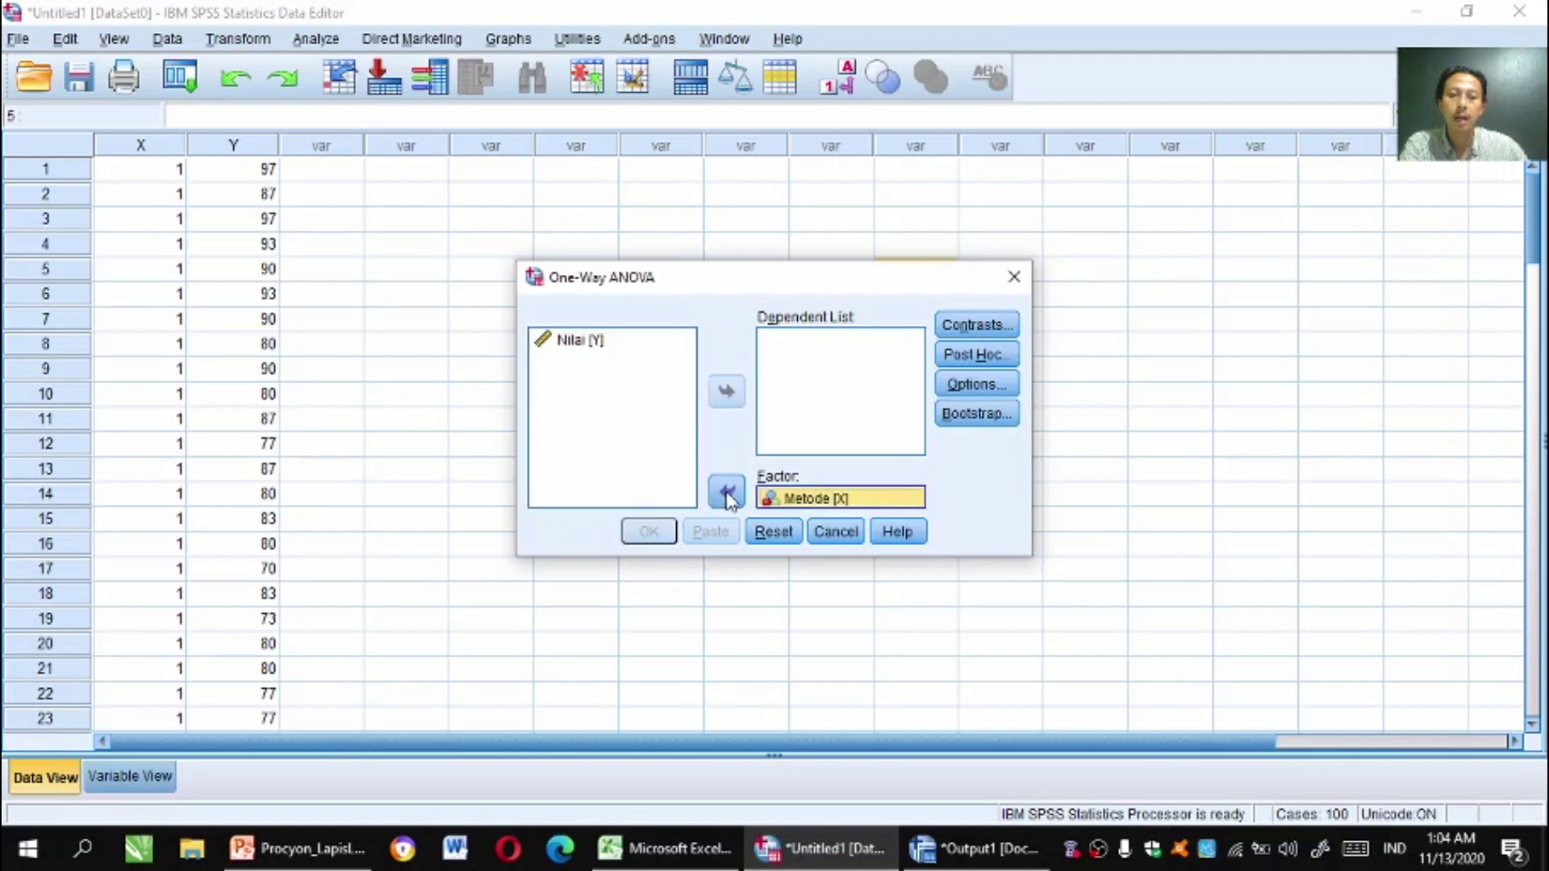
{"action": "left_click", "coordinate": [595, 343]}
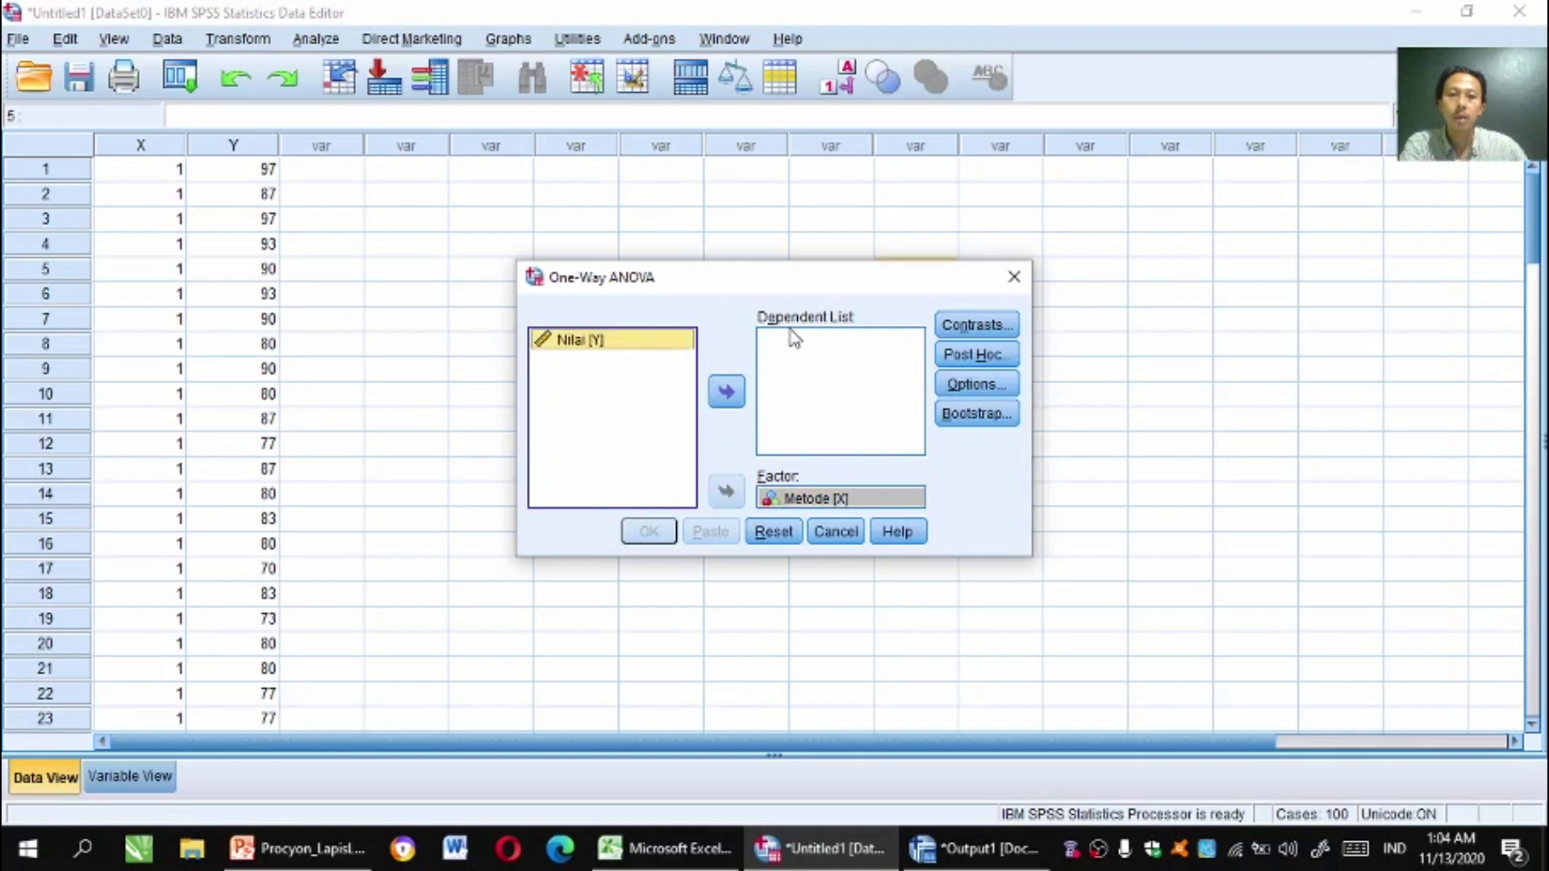
{"action": "left_click", "coordinate": [727, 394]}
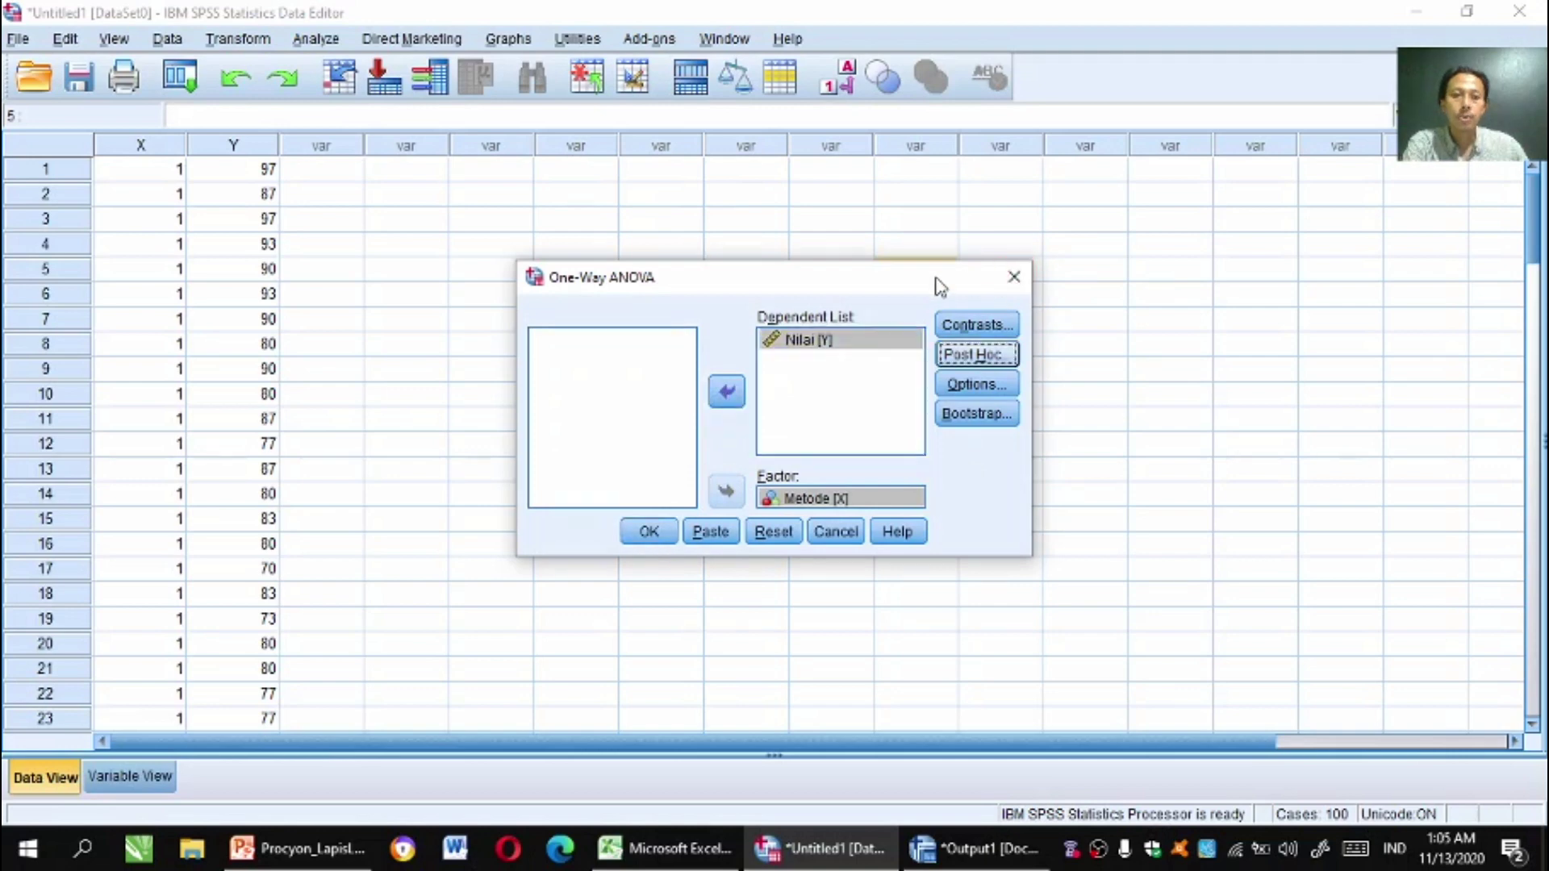
Add the LSD post hoc multiple comparison to the One-Way ANOVA.
{"action": "left_click", "coordinate": [966, 357]}
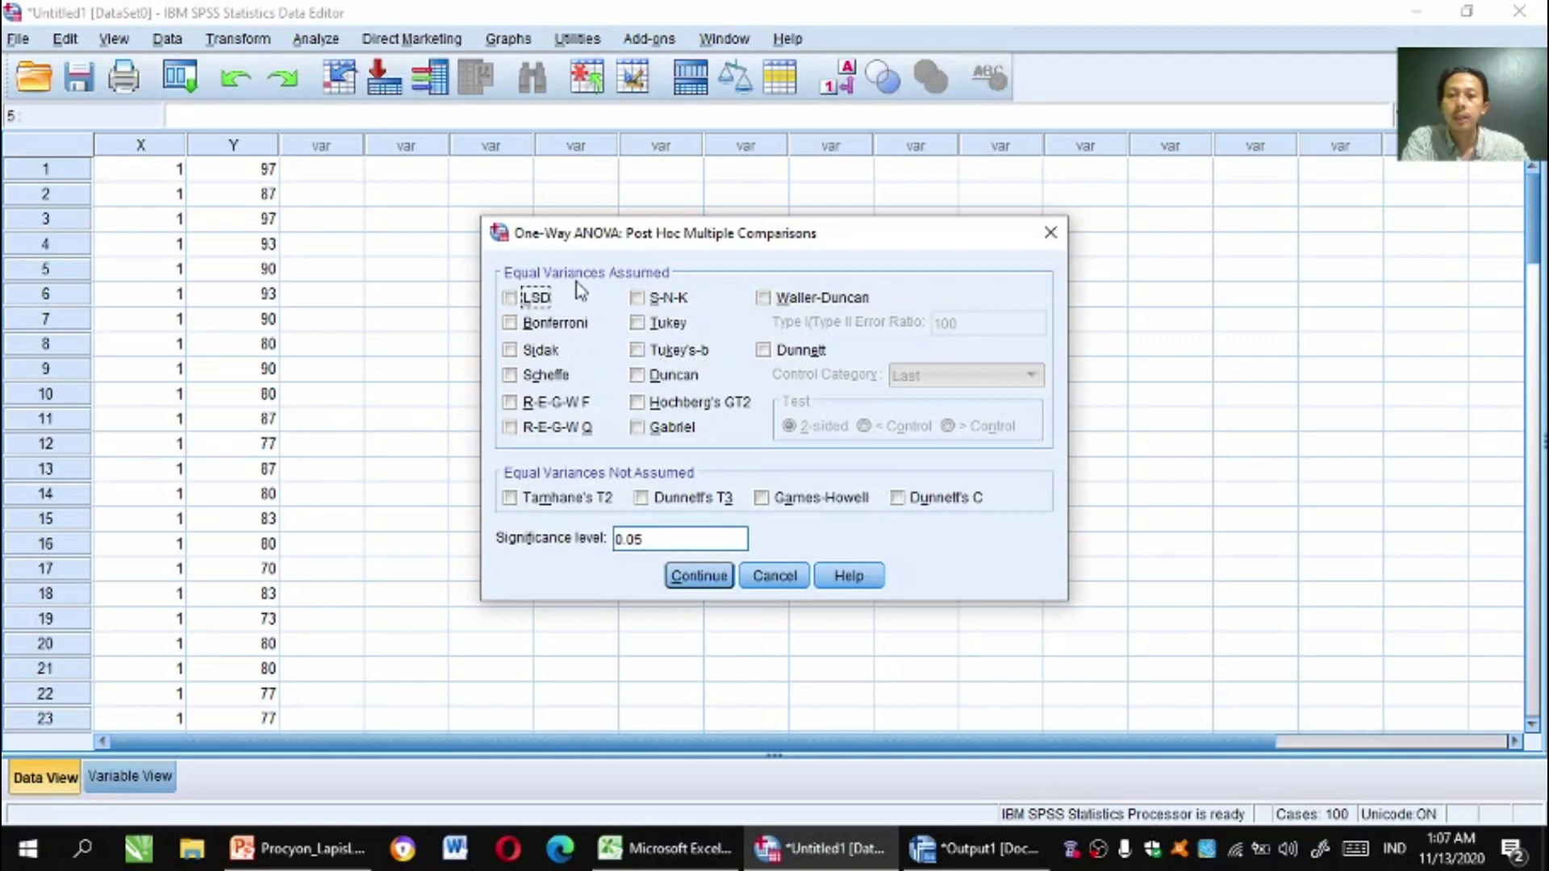
{"action": "left_click", "coordinate": [511, 298]}
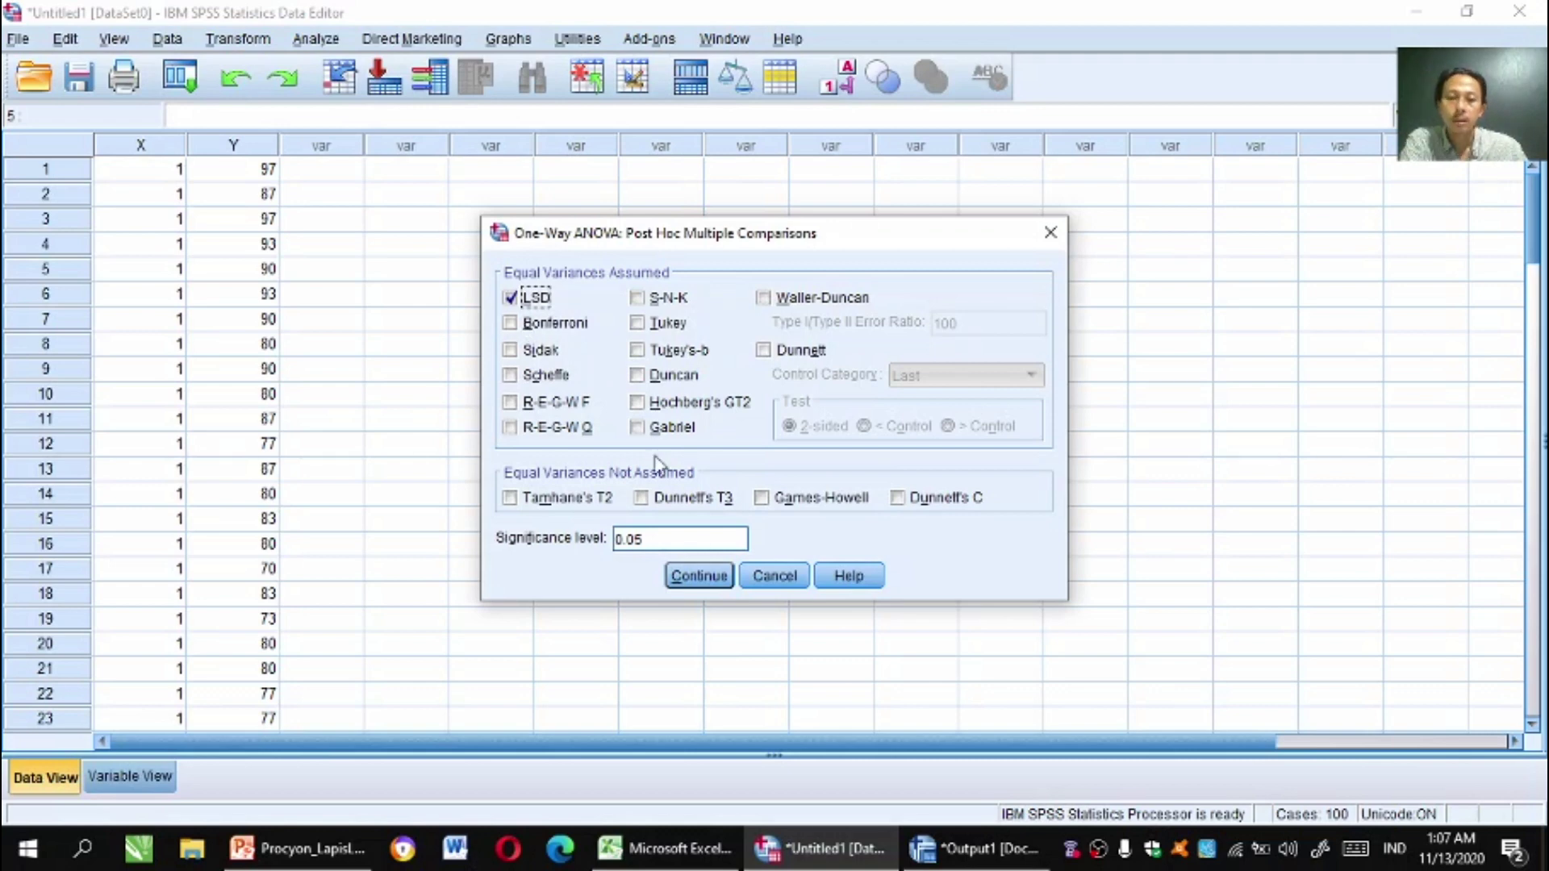
{"action": "left_click", "coordinate": [699, 577]}
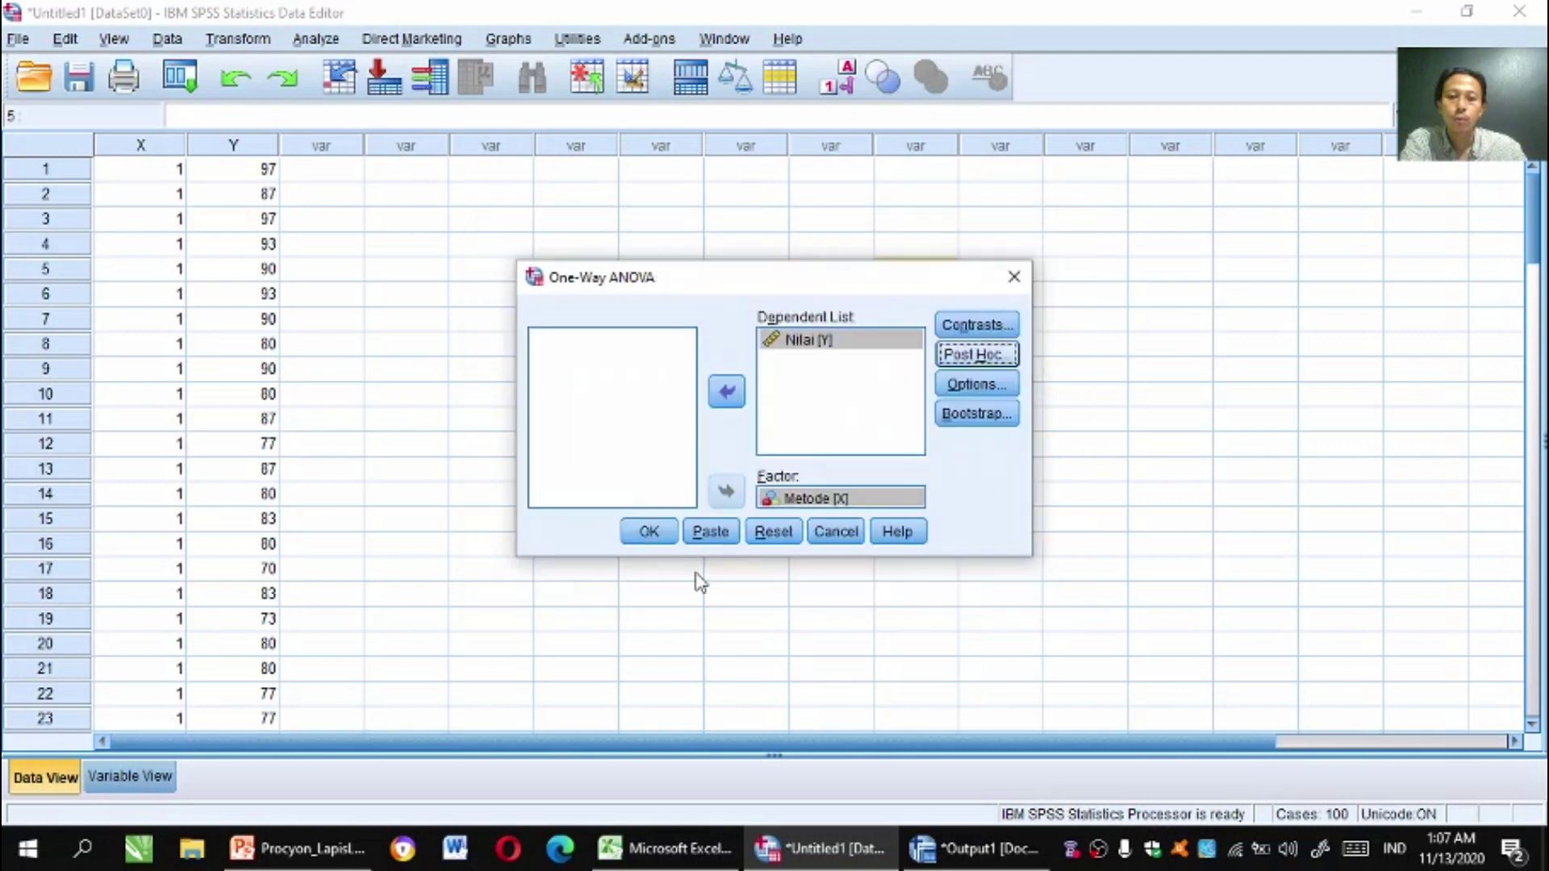
Include descriptive statistics and the homogeneity of variance test in the One-Way ANOVA and run it.
{"action": "left_click", "coordinate": [965, 389]}
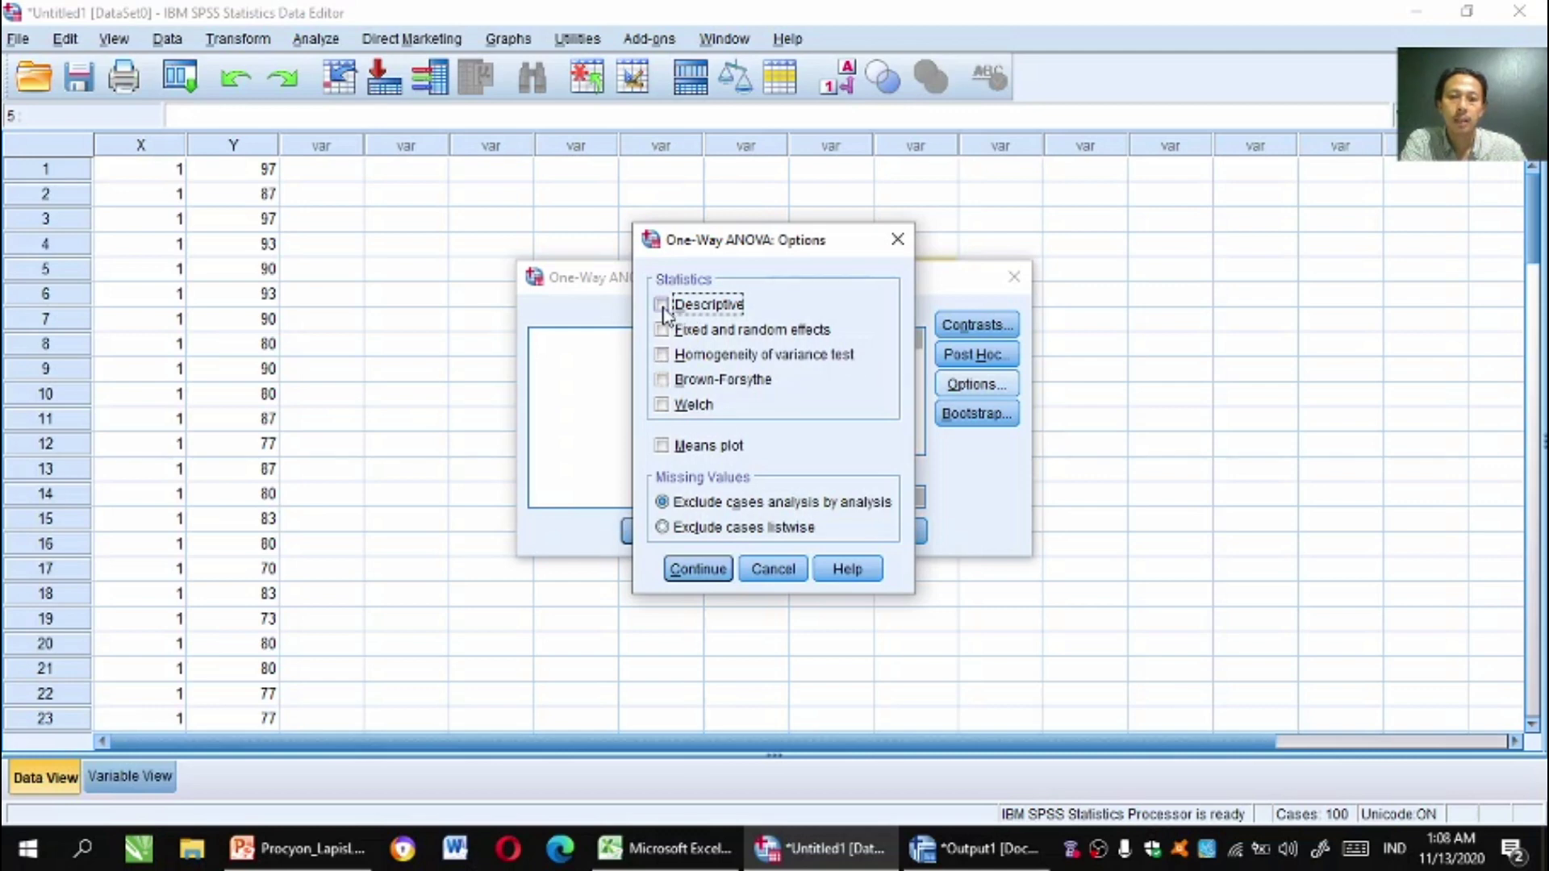
{"action": "left_click", "coordinate": [662, 359]}
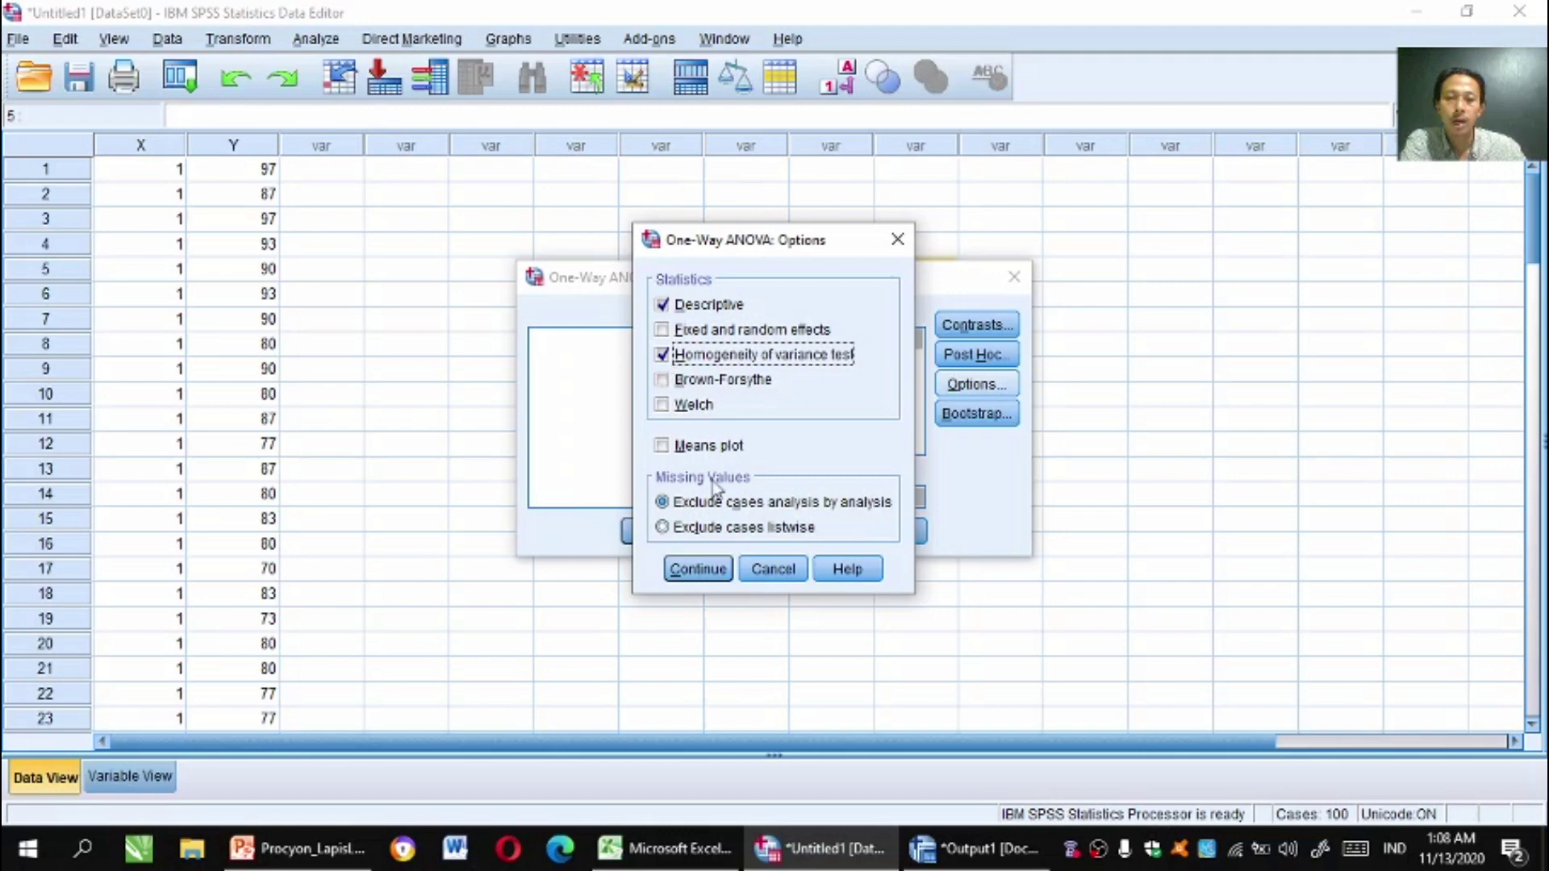
{"action": "left_click", "coordinate": [699, 570]}
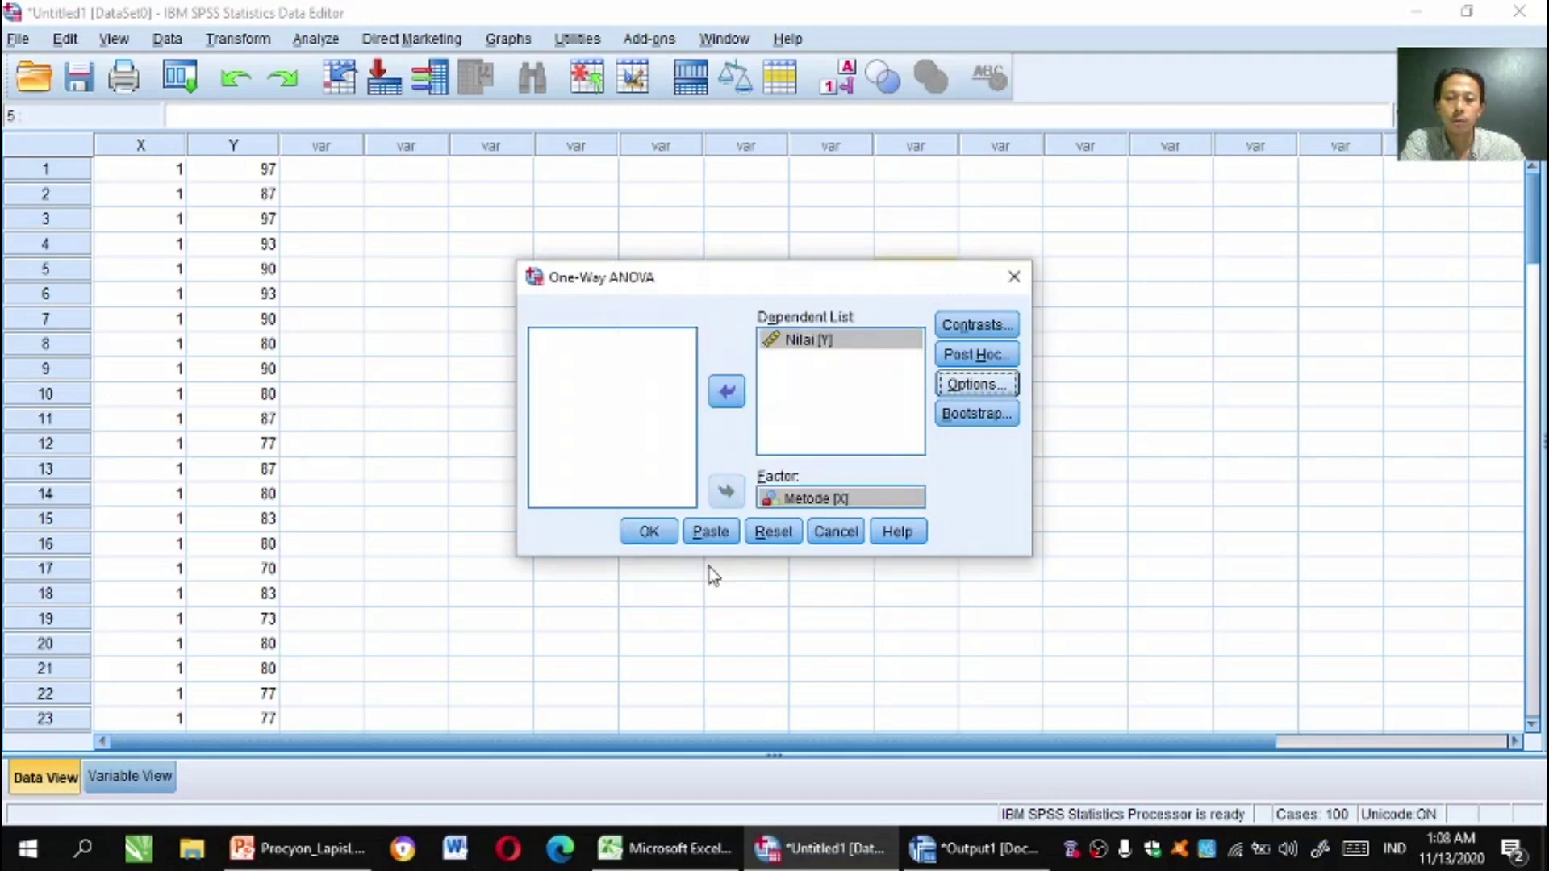
{"action": "left_click", "coordinate": [651, 532]}
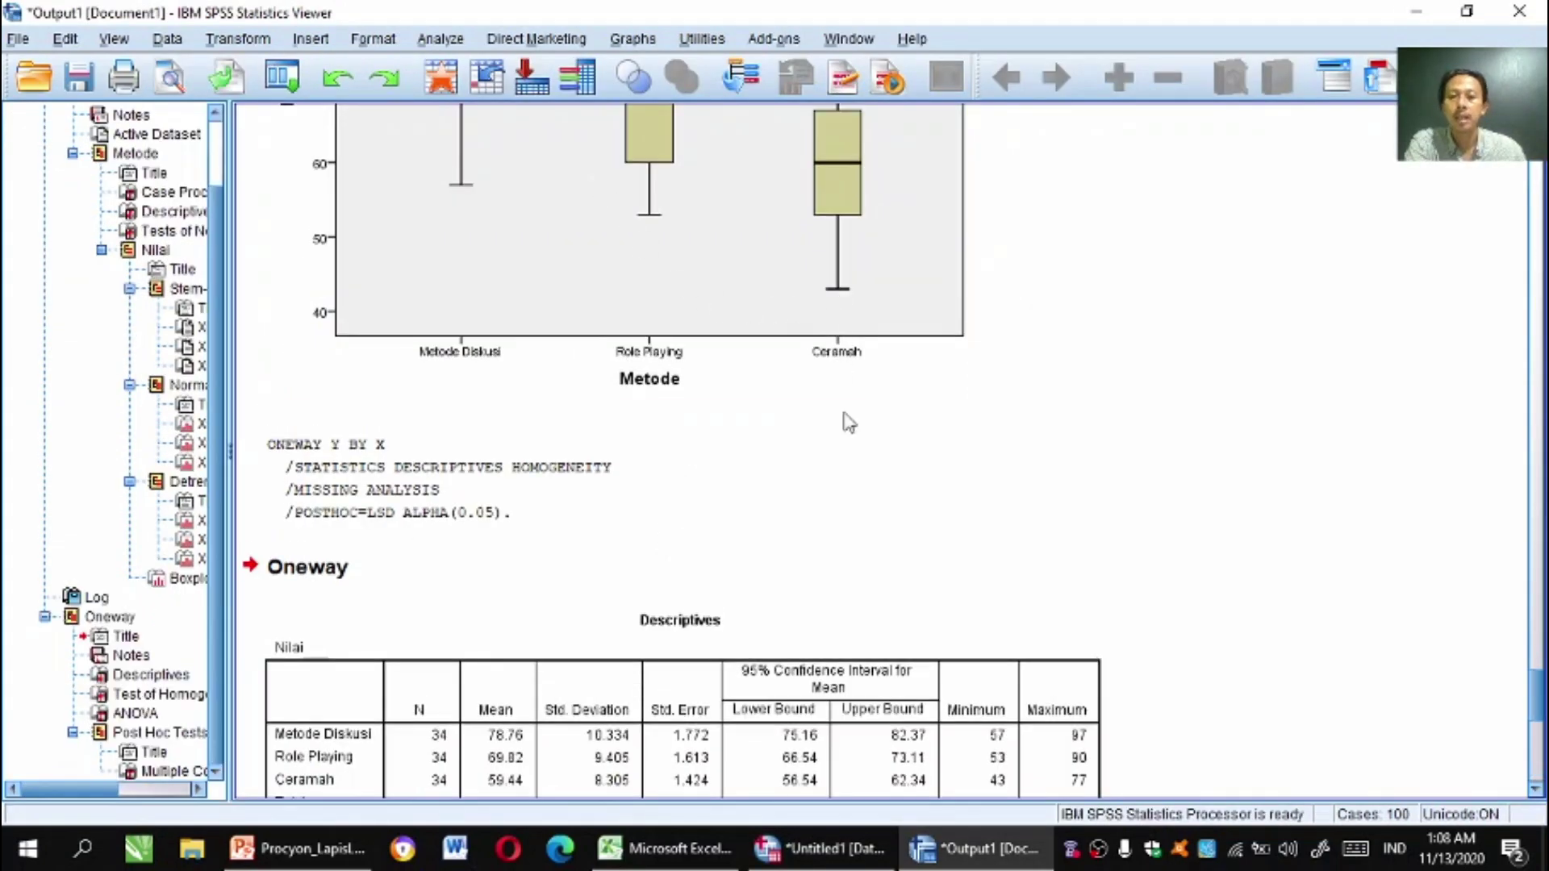
Examine the Oneway output's Descriptives, Test of Homogeneity of Variances, ANOVA and LSD Multiple Comparisons tables, comparing the means and significance of the methods.
{"action": "scroll", "coordinate": [849, 422], "scroll_direction": "down", "scroll_amount": 2}
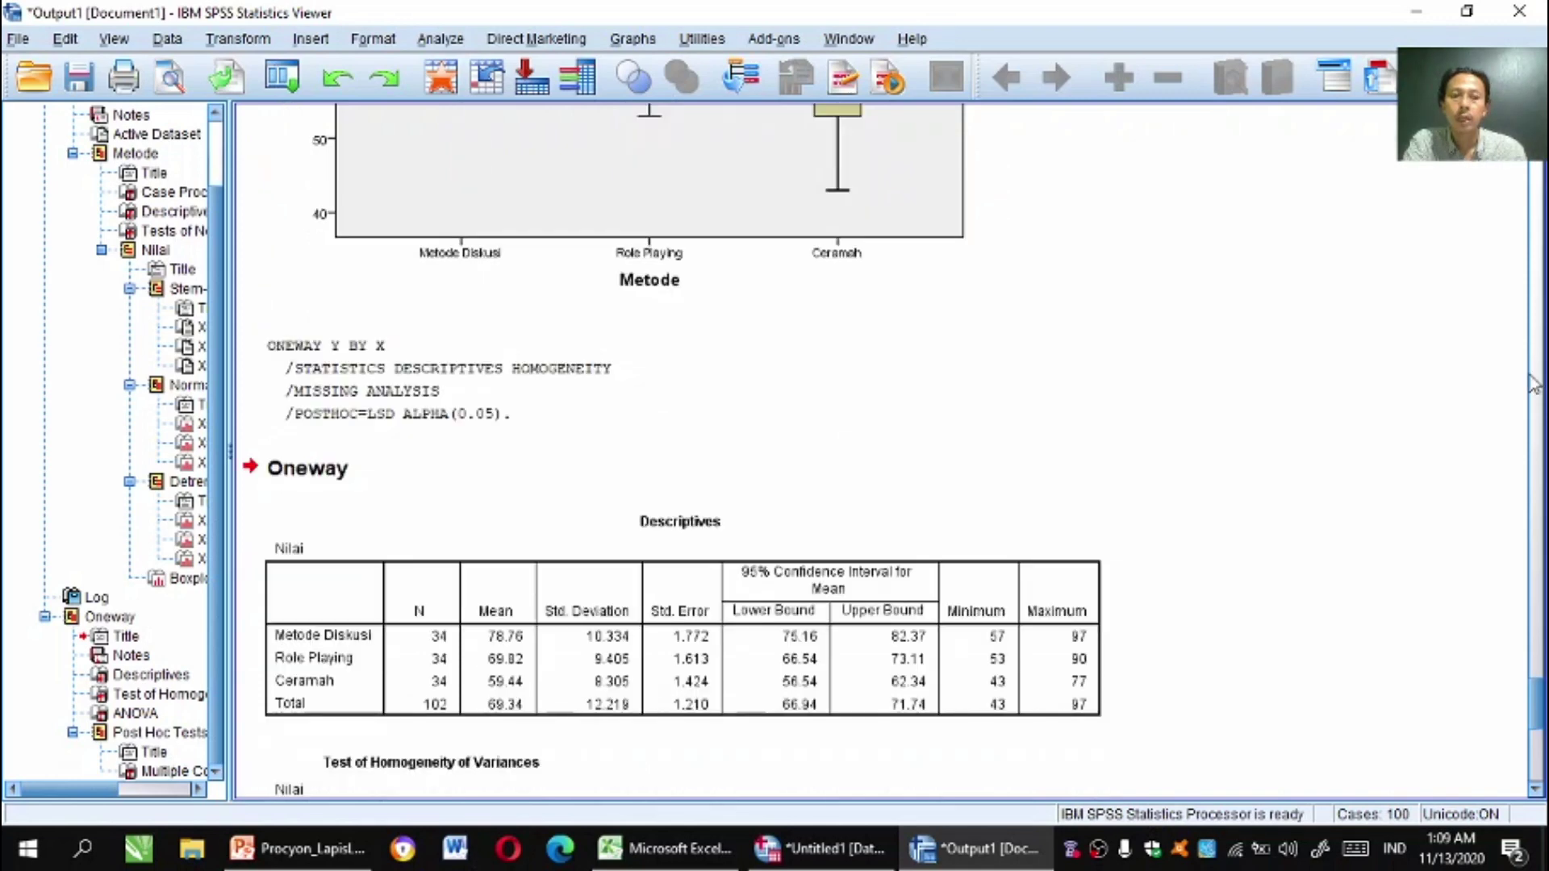
{"action": "left_click", "coordinate": [1539, 372]}
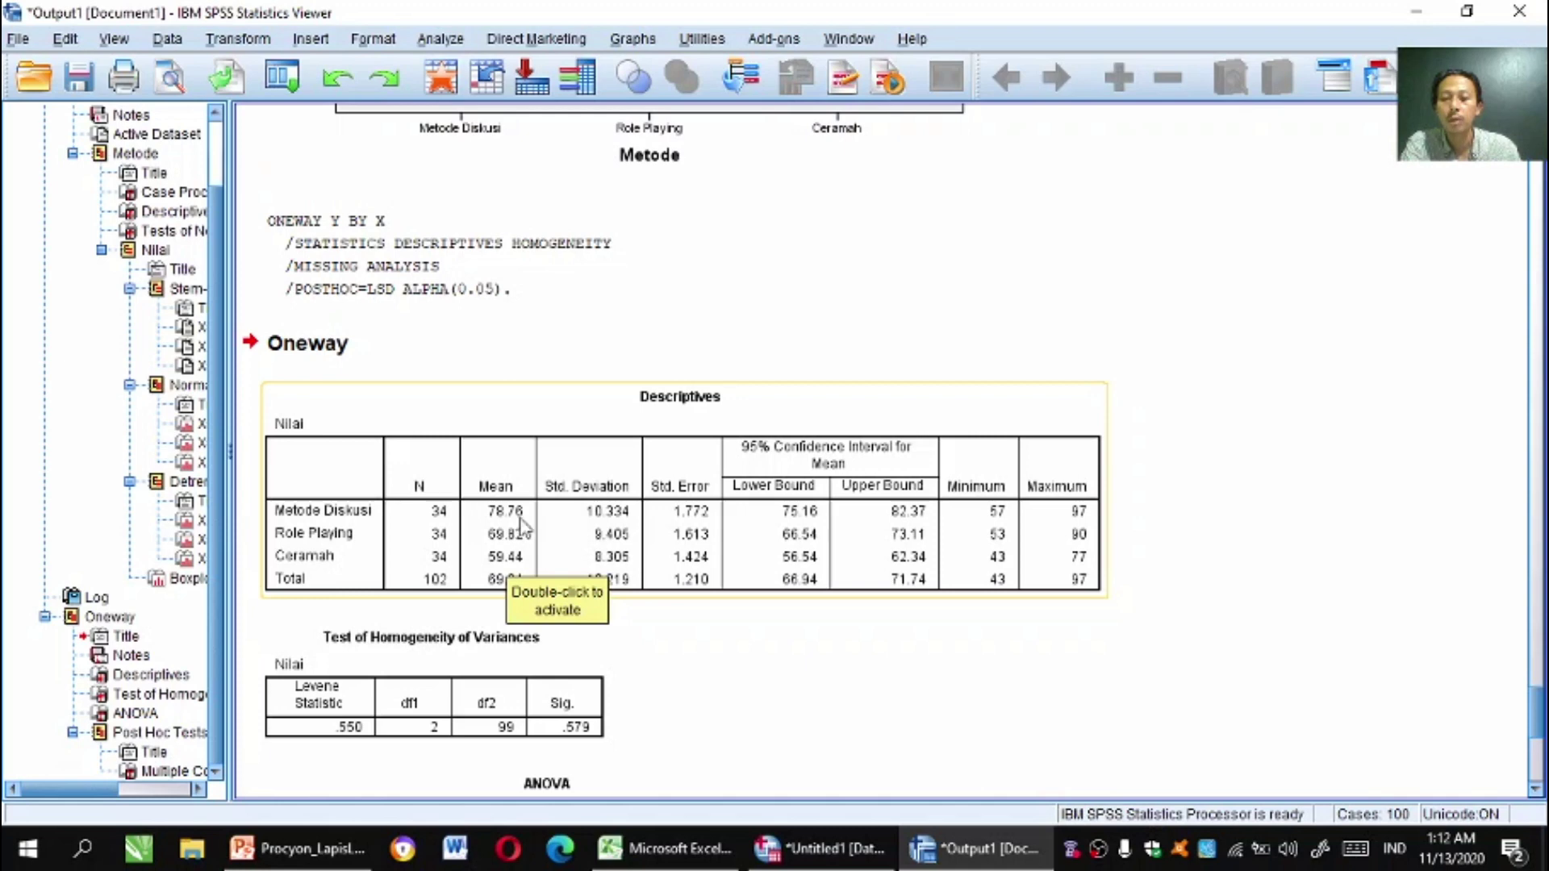
{"action": "scroll", "coordinate": [718, 390], "scroll_direction": "down", "scroll_amount": 4}
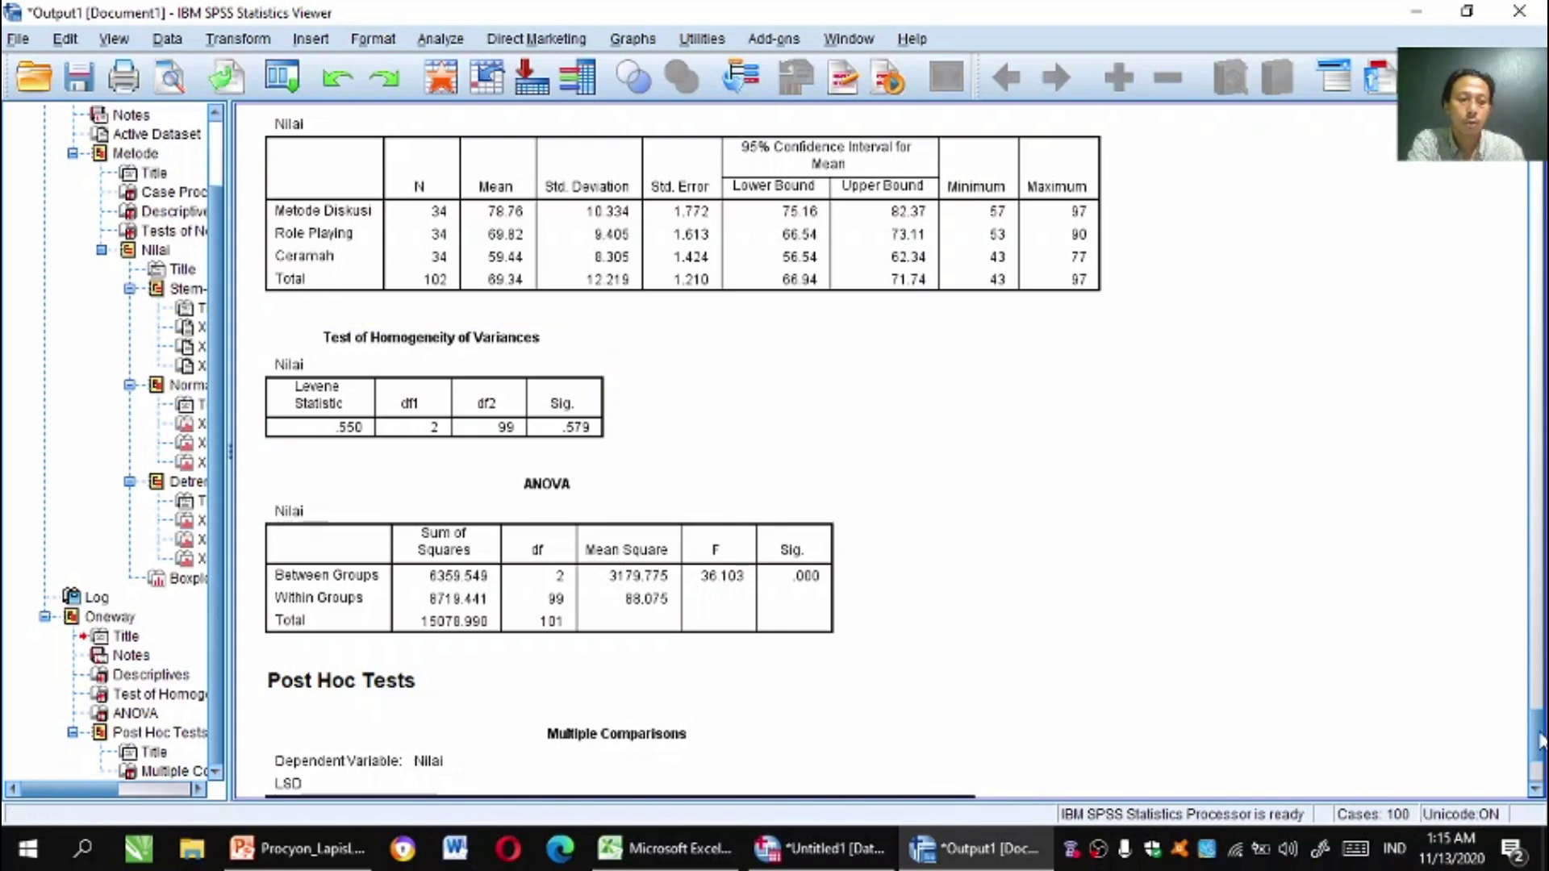
{"action": "left_click_drag", "start_coordinate": [1539, 741], "coordinate": [1539, 765]}
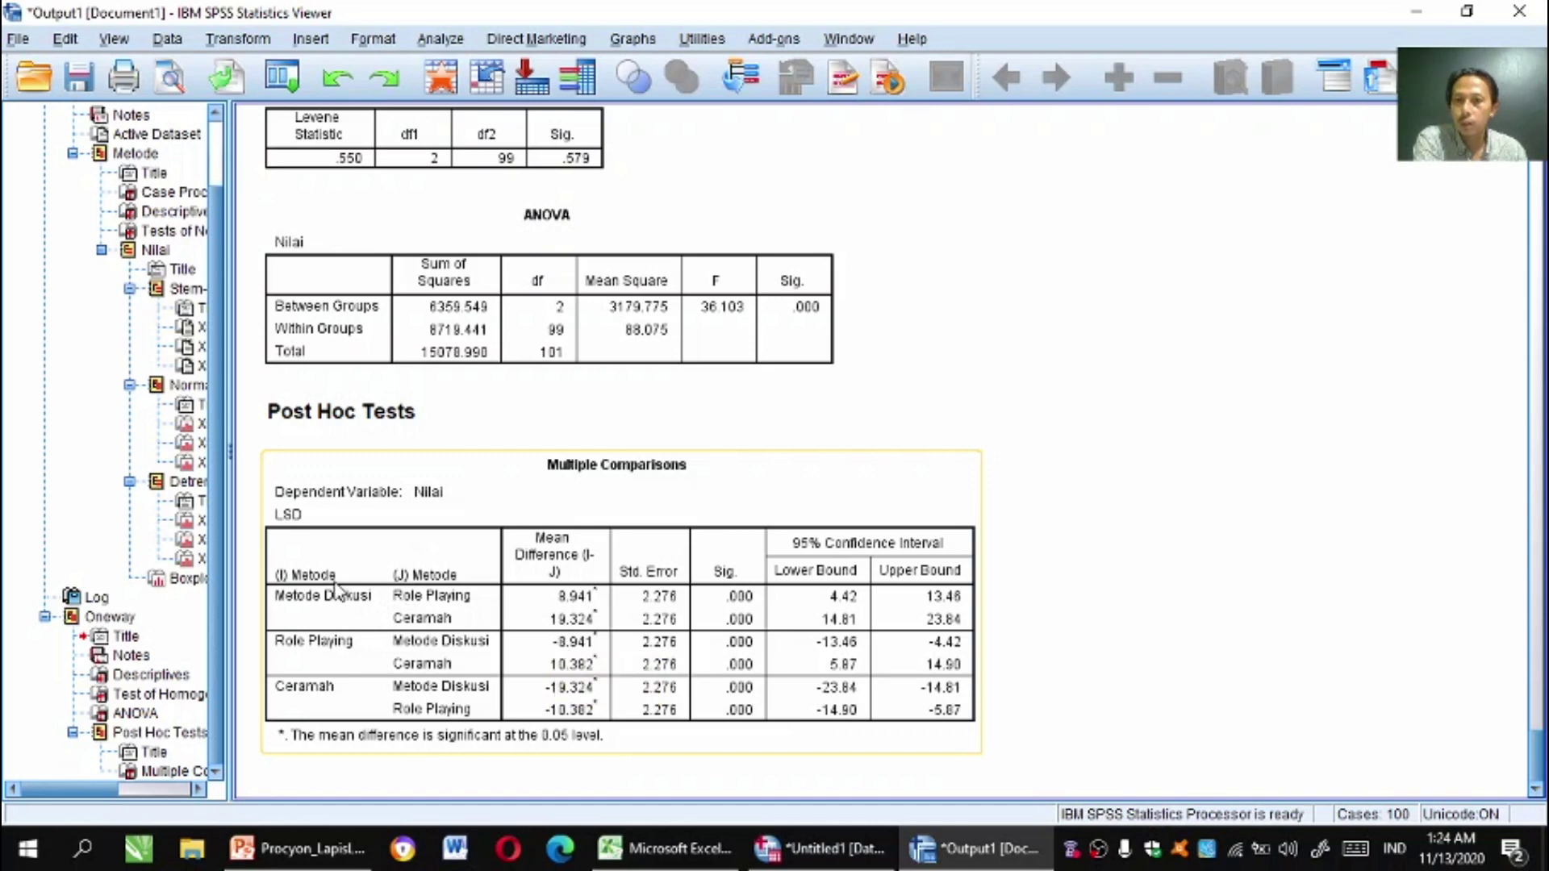
{"action": "left_click", "coordinate": [531, 565]}
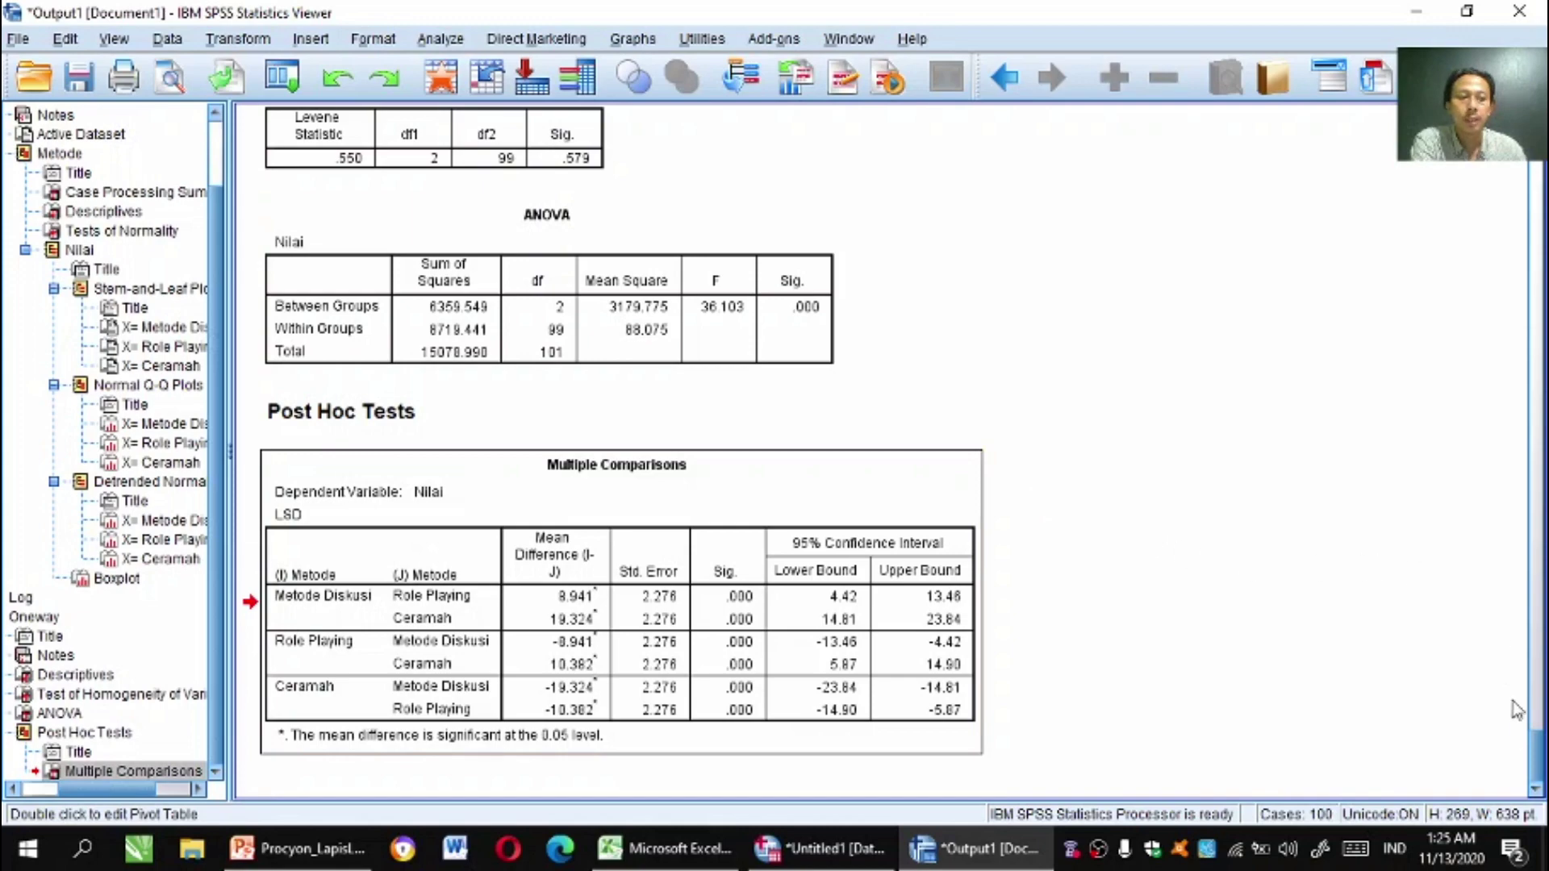
{"action": "left_click_drag", "start_coordinate": [1536, 770], "coordinate": [1539, 738]}
{"action": "left_click", "coordinate": [355, 359]}
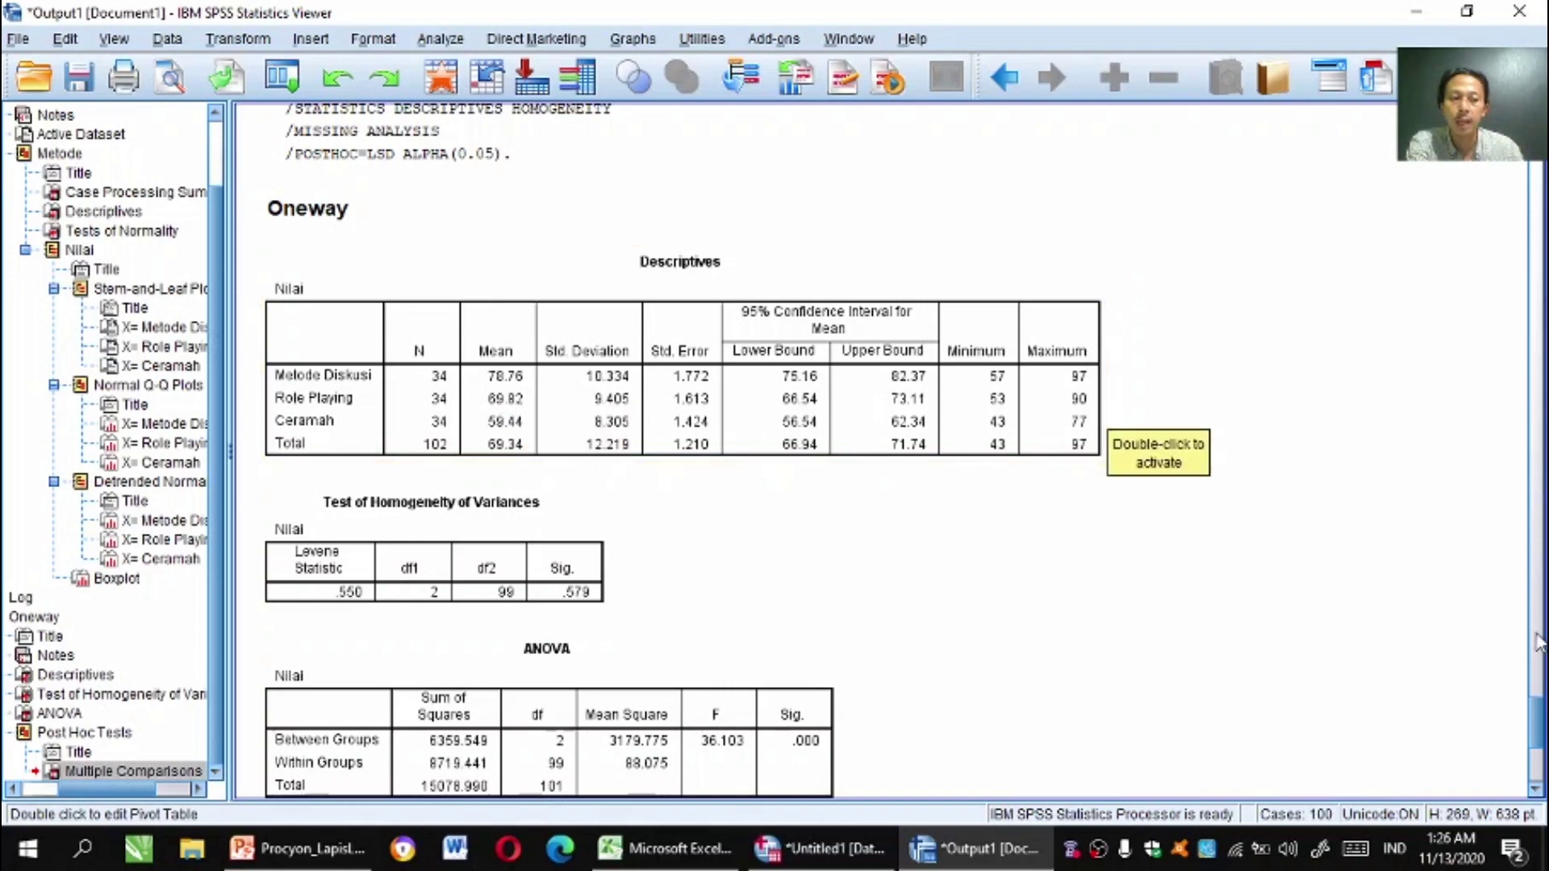
{"action": "left_click_drag", "start_coordinate": [1537, 715], "coordinate": [1536, 758]}
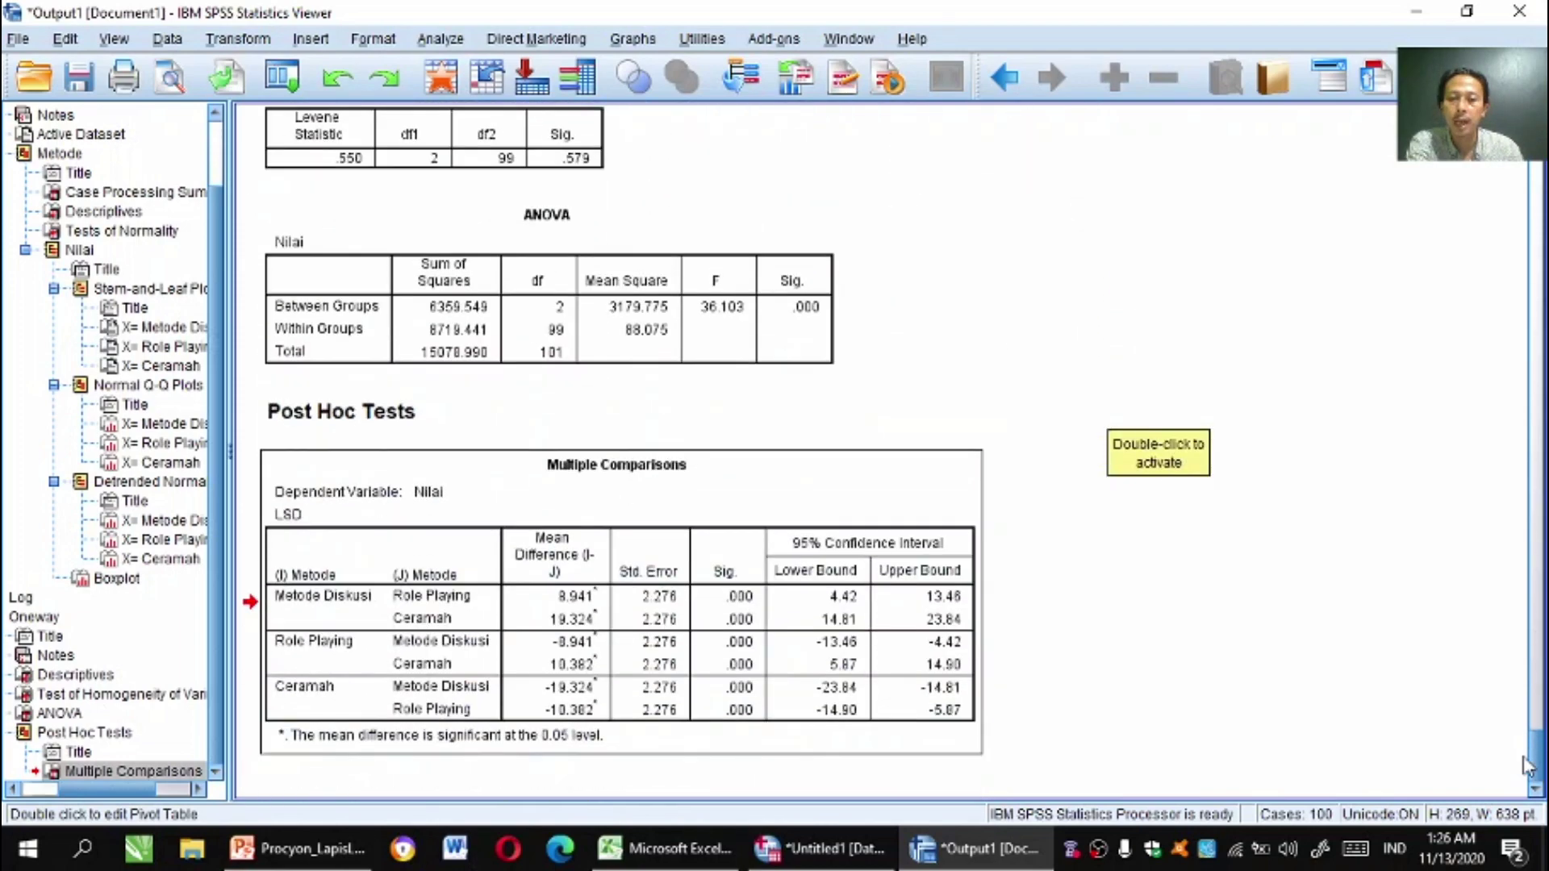